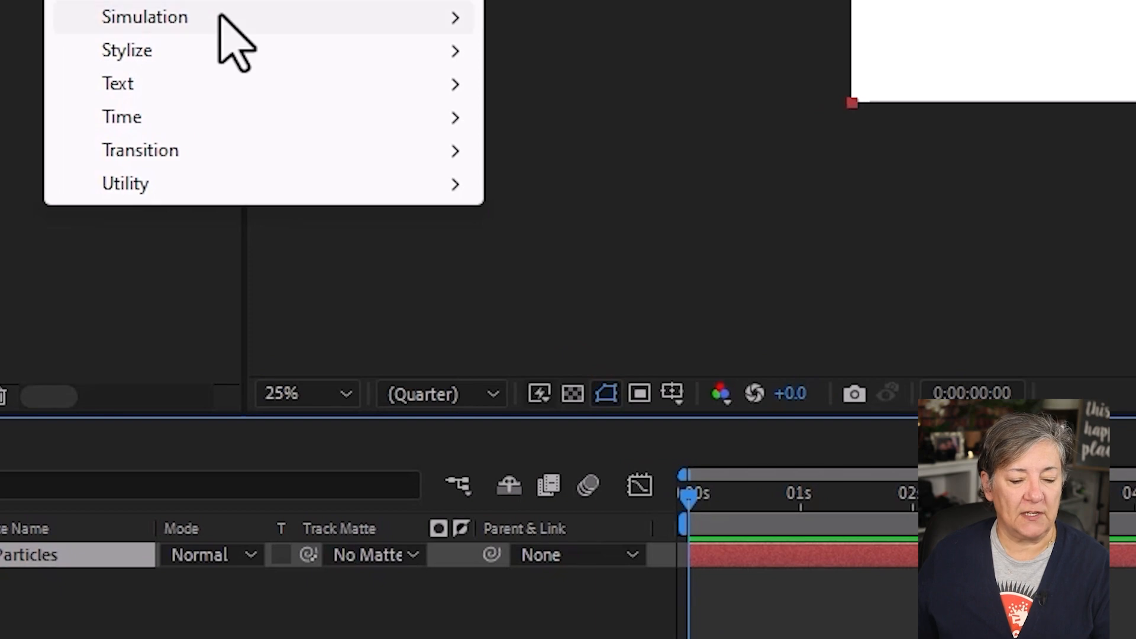
Apply the Particle Playground effect to the Particles layer, preview it, and expand its Cannon settings.
{"action": "left_click", "coordinate": [681, 518]}
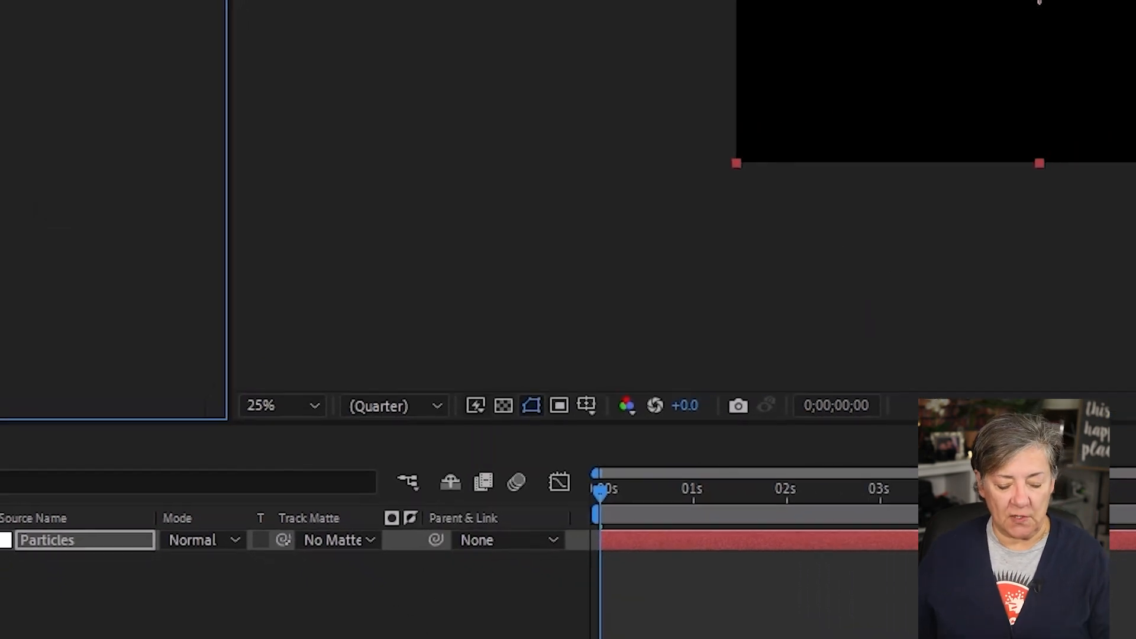
{"action": "key", "text": "space"}
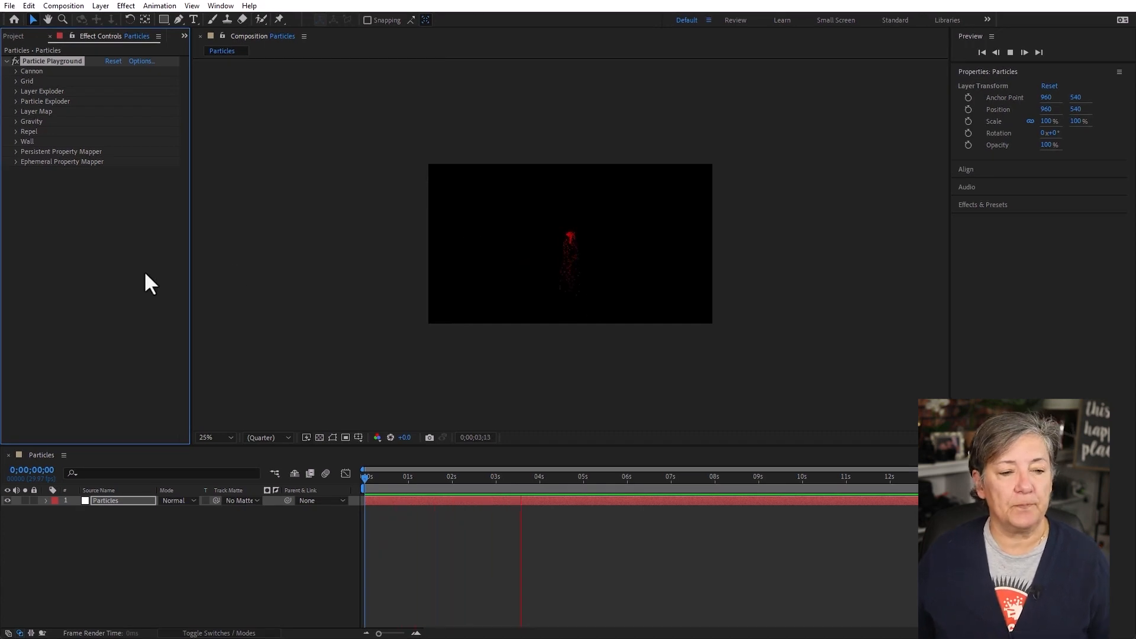
{"action": "key", "text": "space"}
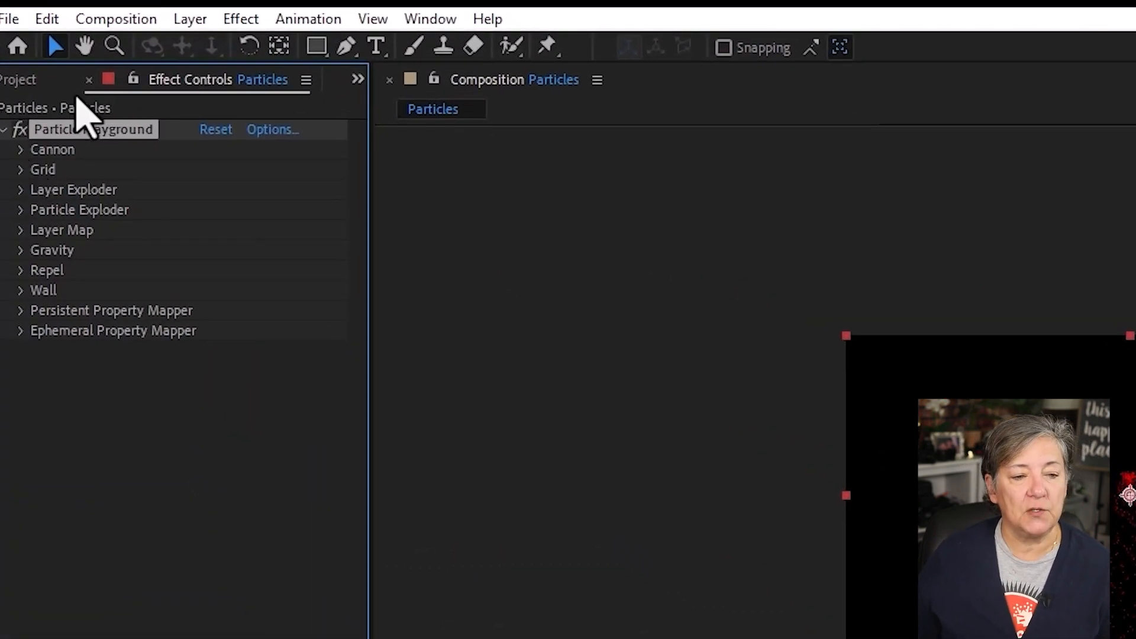
{"action": "left_click", "coordinate": [21, 150]}
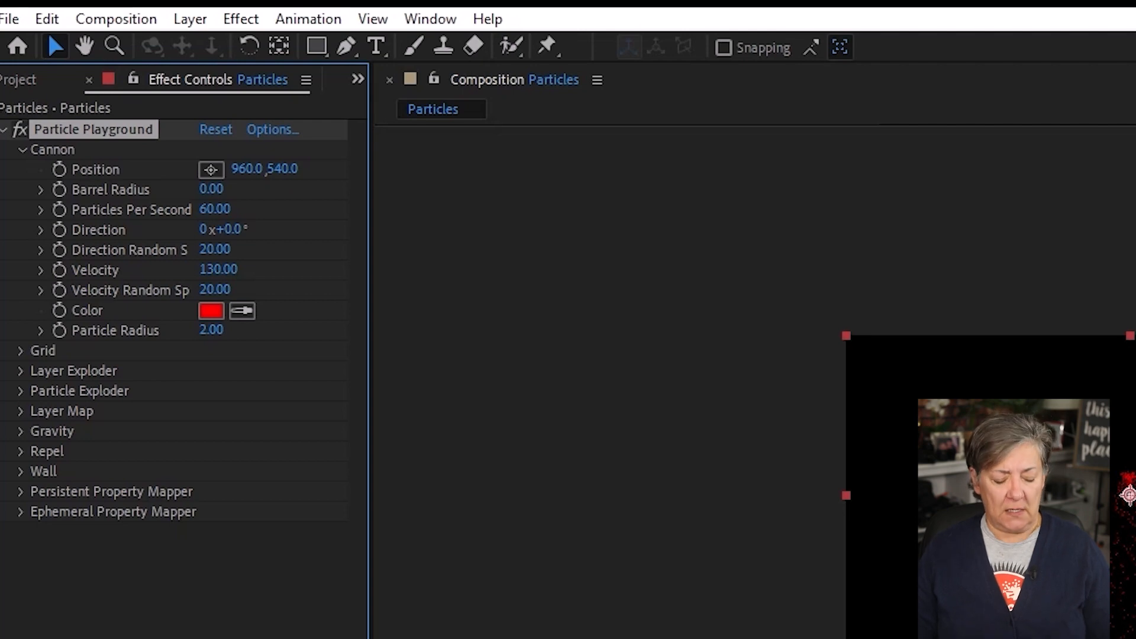
Add a white 1920 x 1080 px solid and draw an open, curved five-point mask path on it with the Pen tool.
{"action": "key", "text": "ctrl+y"}
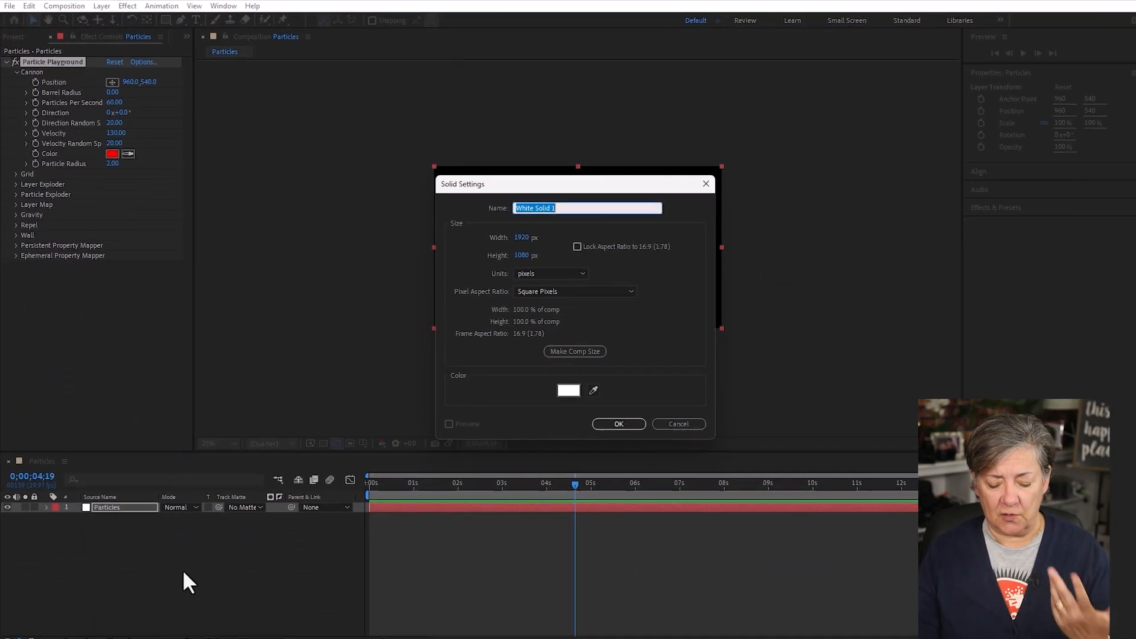
{"action": "key", "text": "Return"}
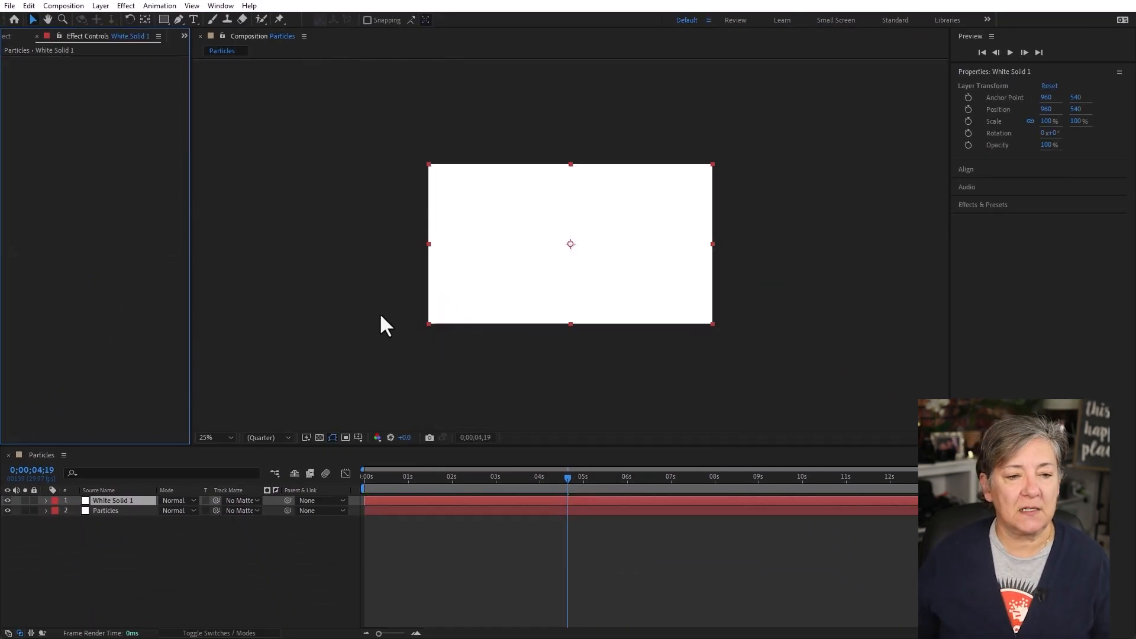
{"action": "left_click", "coordinate": [180, 18]}
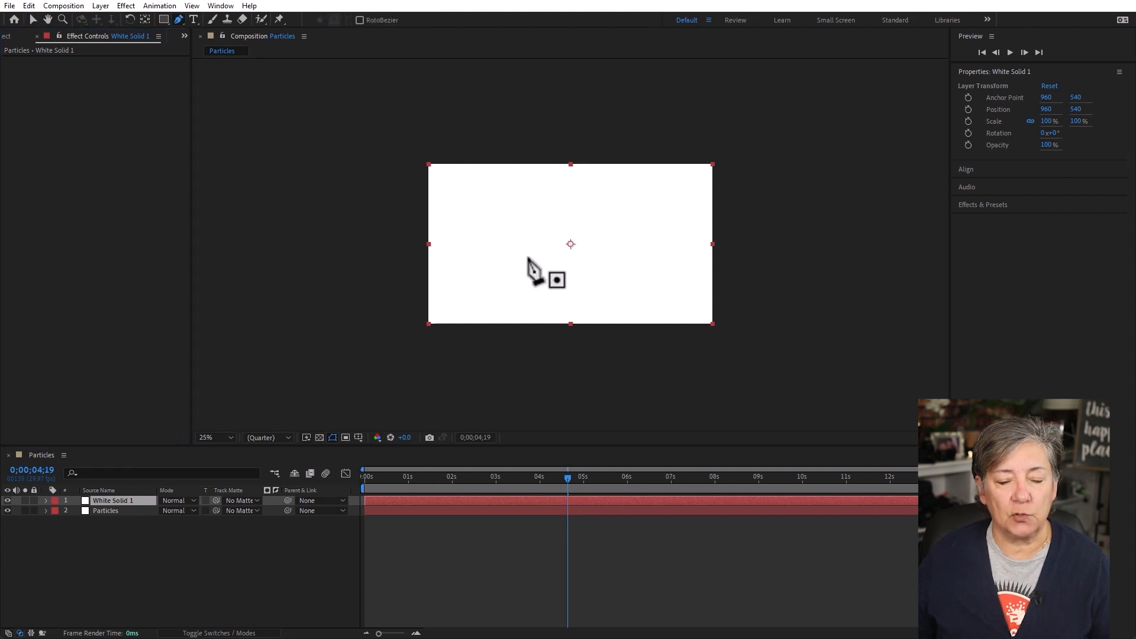
{"action": "left_click", "coordinate": [464, 186]}
{"action": "left_click_drag", "start_coordinate": [518, 293], "coordinate": [581, 284]}
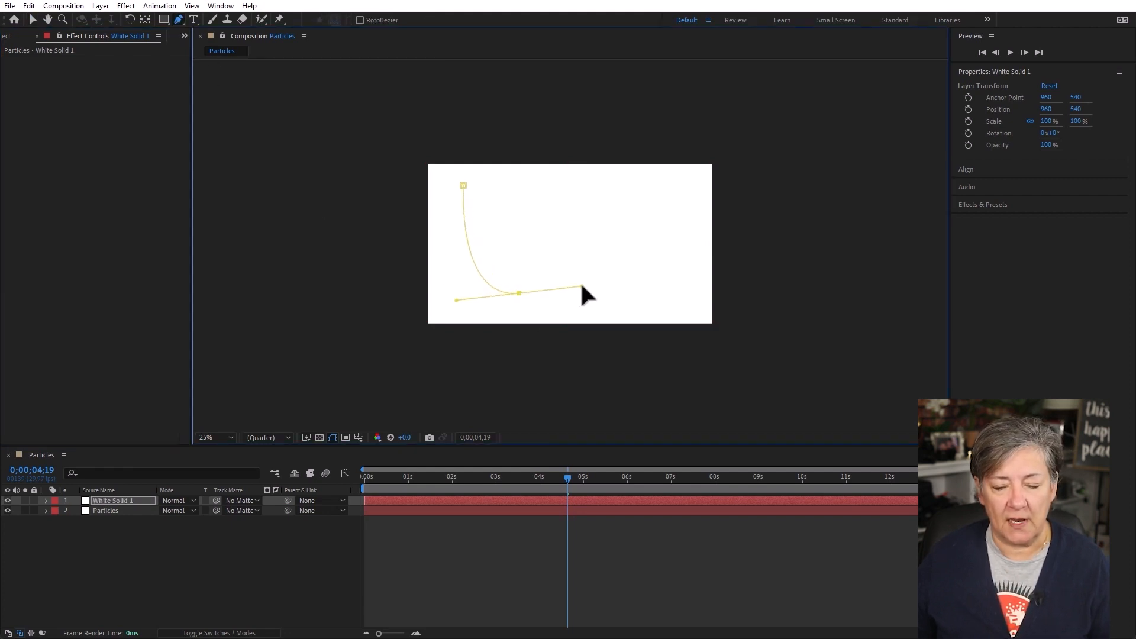
{"action": "left_click", "coordinate": [577, 187]}
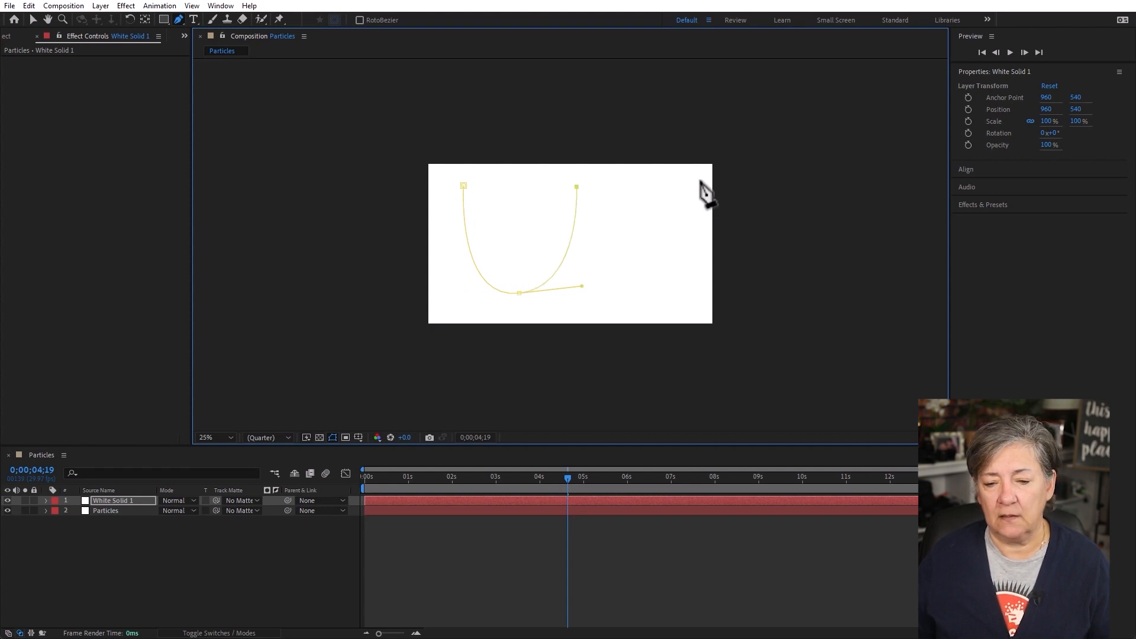
{"action": "left_click_drag", "start_coordinate": [676, 231], "coordinate": [675, 295]}
{"action": "left_click", "coordinate": [582, 298]}
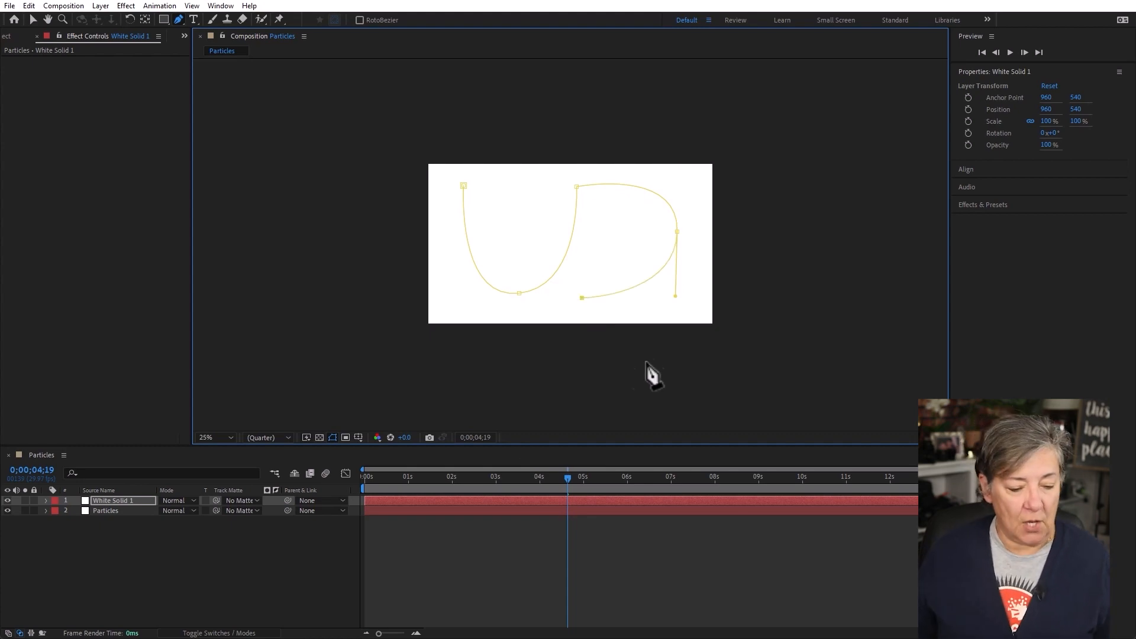
Copy the Mask Path of the white solid and delete that solid layer.
{"action": "left_click", "coordinate": [130, 501]}
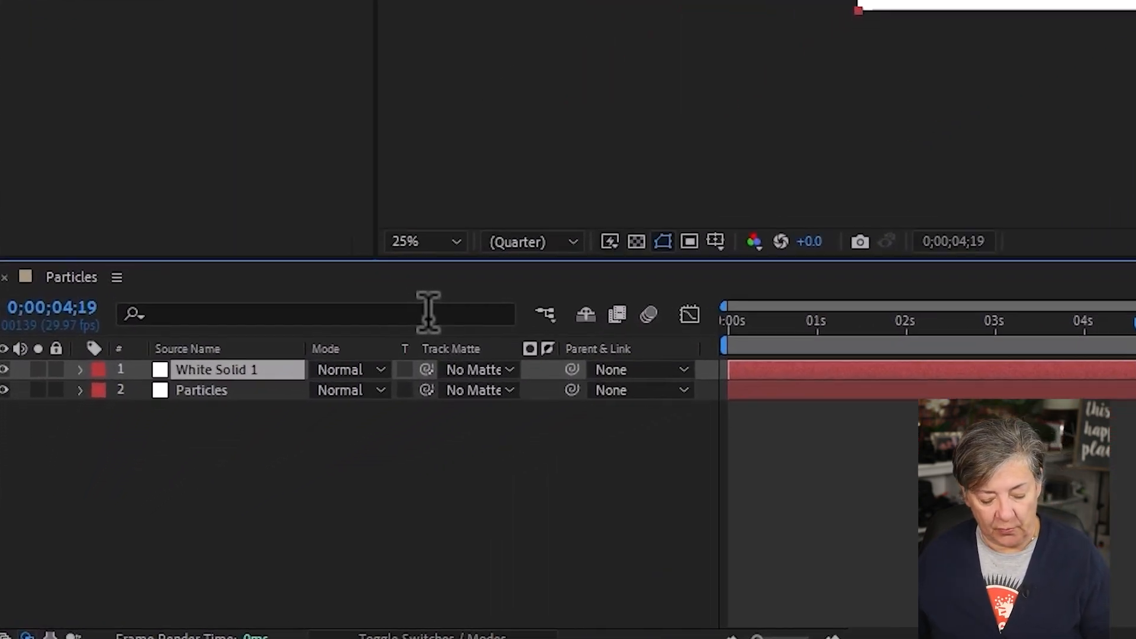
{"action": "key", "text": "m"}
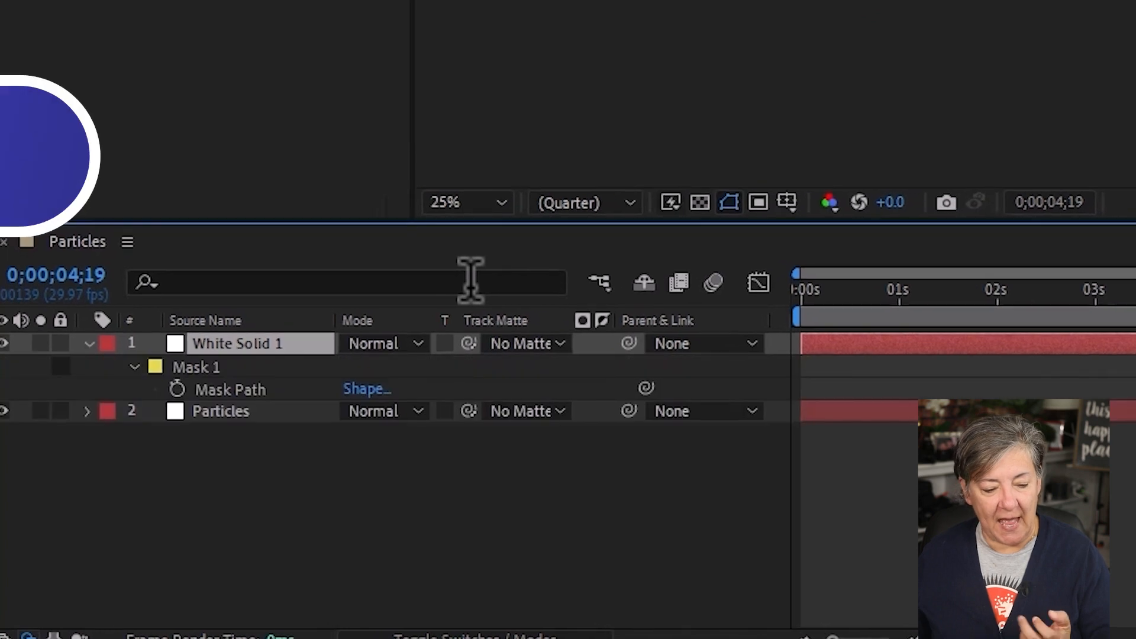
{"action": "left_click", "coordinate": [267, 394]}
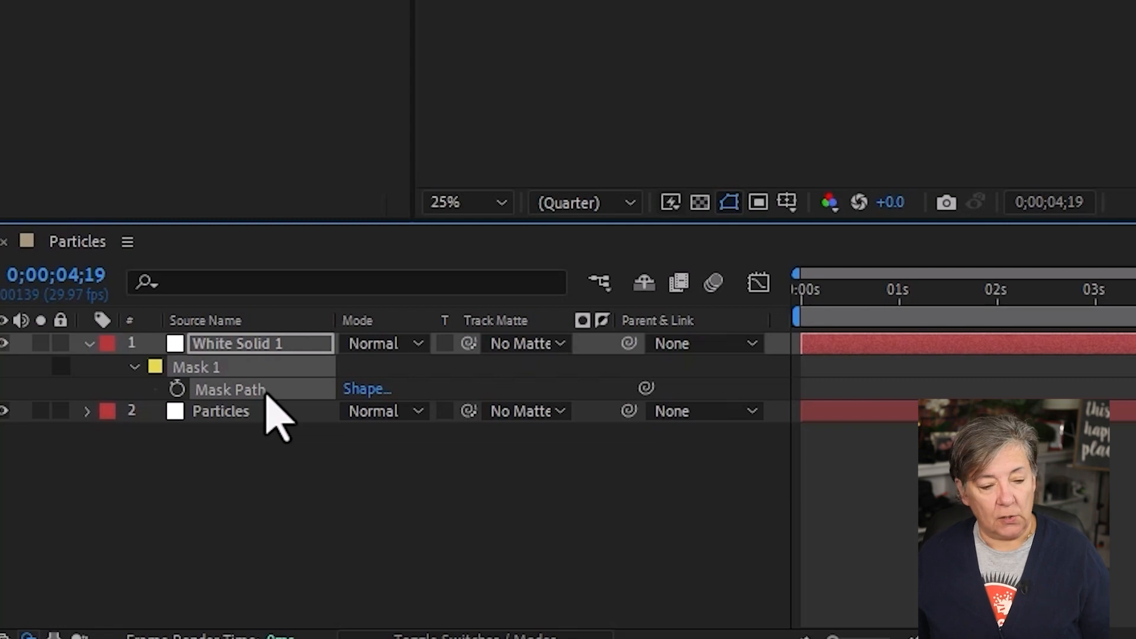
{"action": "left_click", "coordinate": [266, 540]}
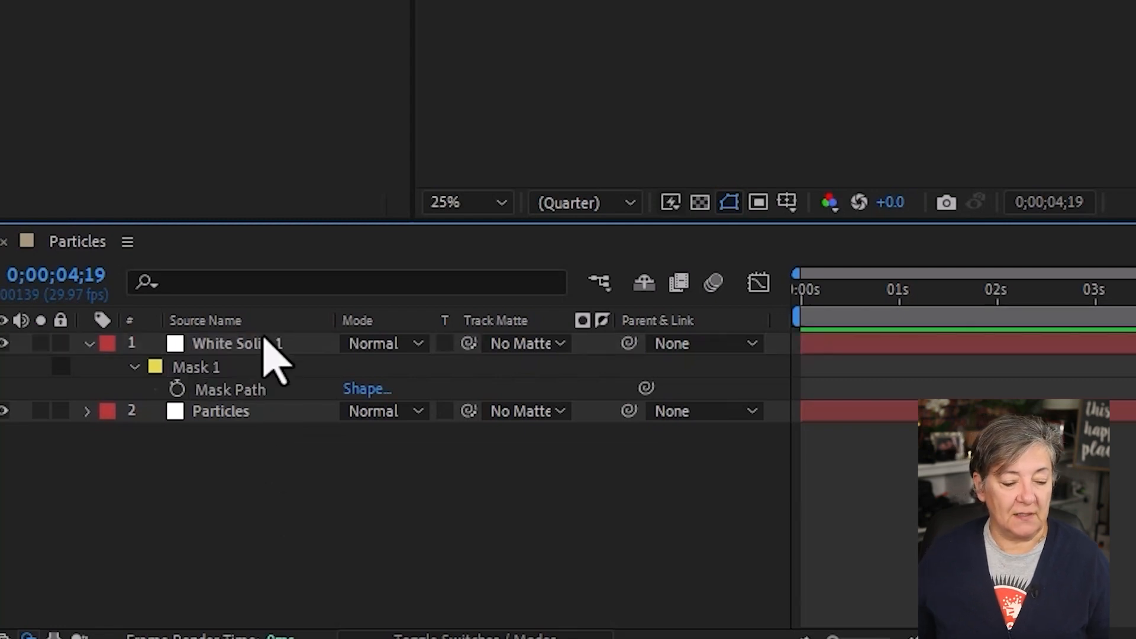
{"action": "left_click", "coordinate": [269, 346]}
{"action": "key", "text": "Delete"}
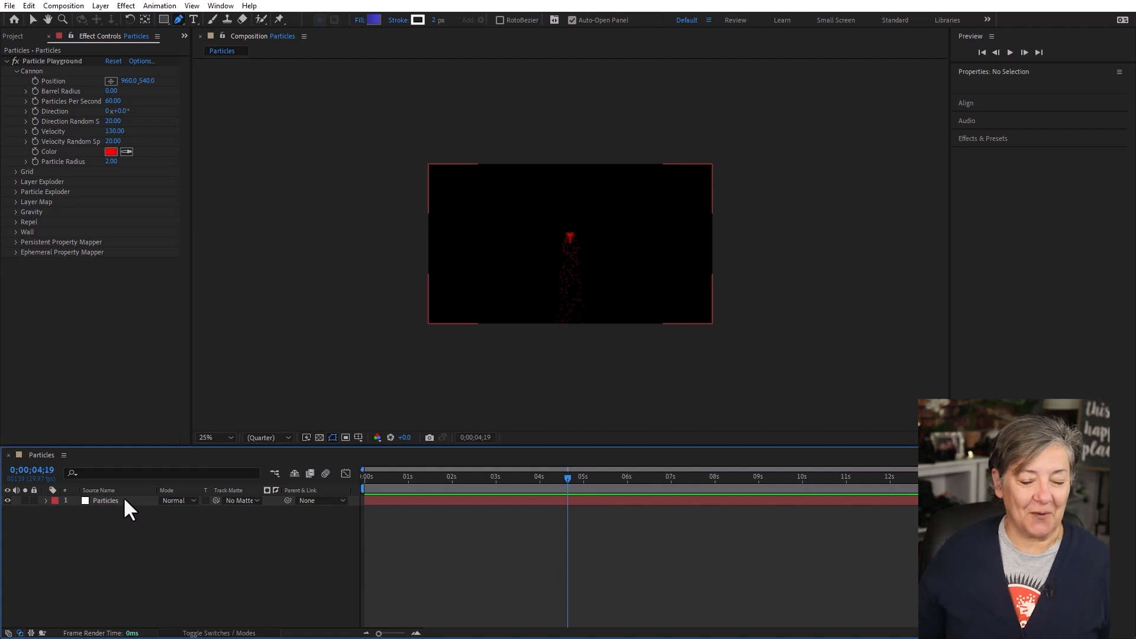
Keyframe the cannon's Position at the start of the timeline and paste the copied mask path into that property.
{"action": "left_click_drag", "start_coordinate": [498, 473], "coordinate": [283, 496]}
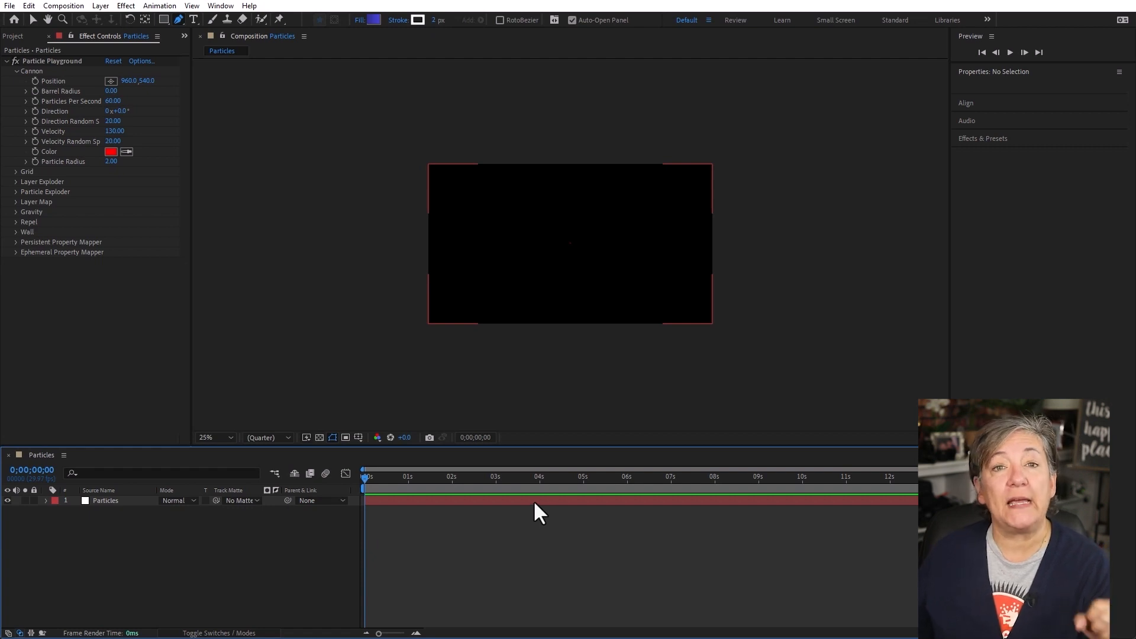
{"action": "left_click", "coordinate": [34, 81]}
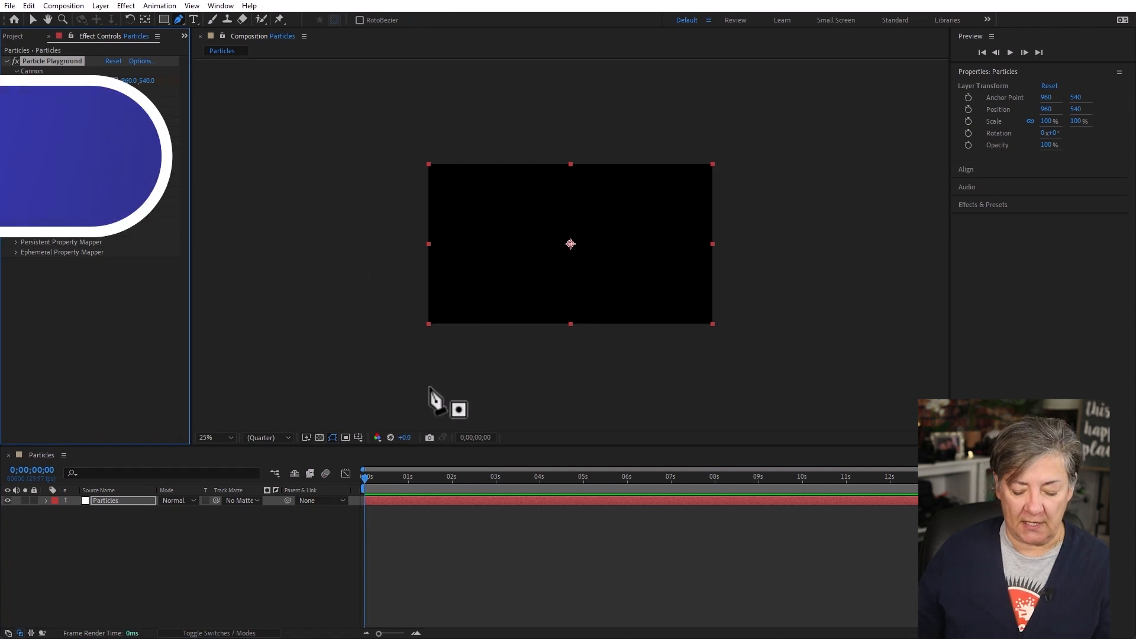
{"action": "key", "text": "u"}
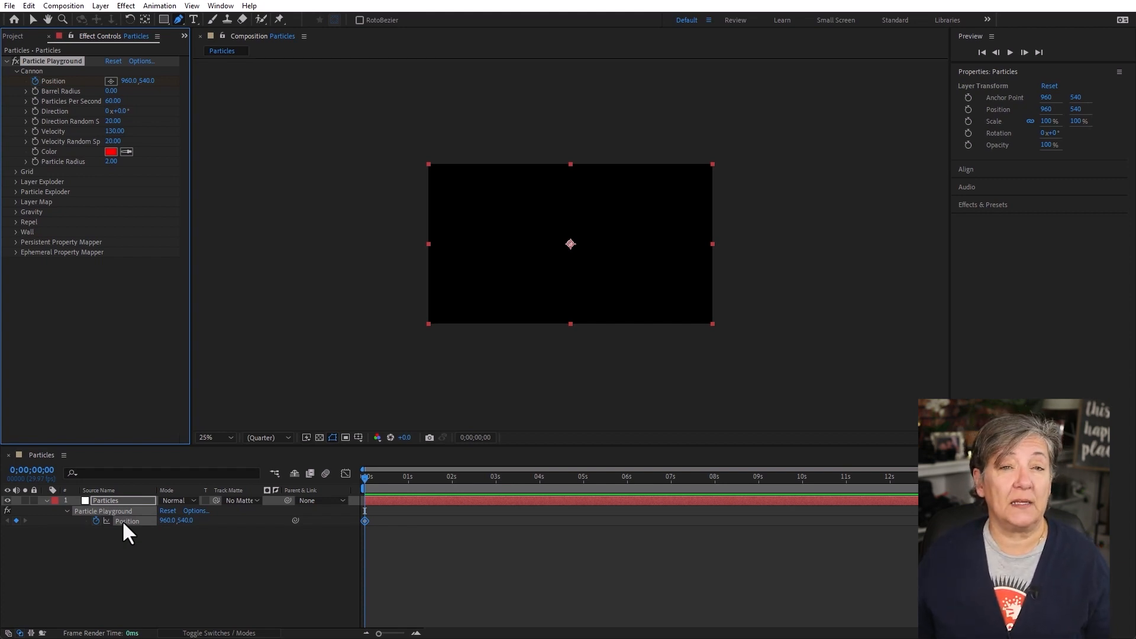
{"action": "key", "text": "ctrl+v"}
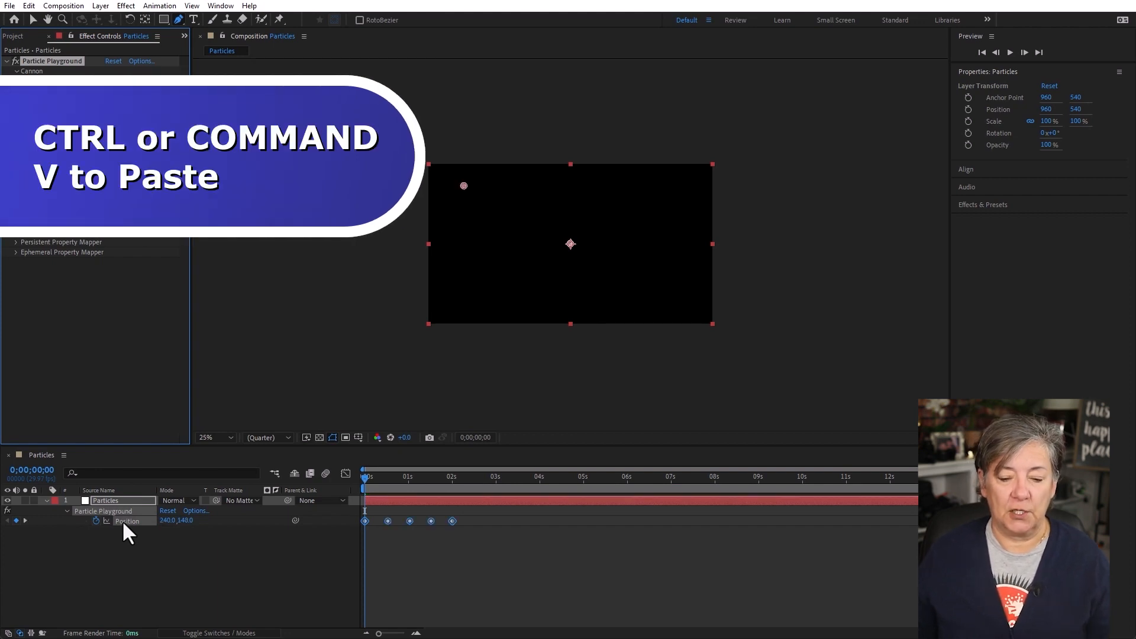
{"action": "left_click_drag", "start_coordinate": [371, 481], "coordinate": [342, 506]}
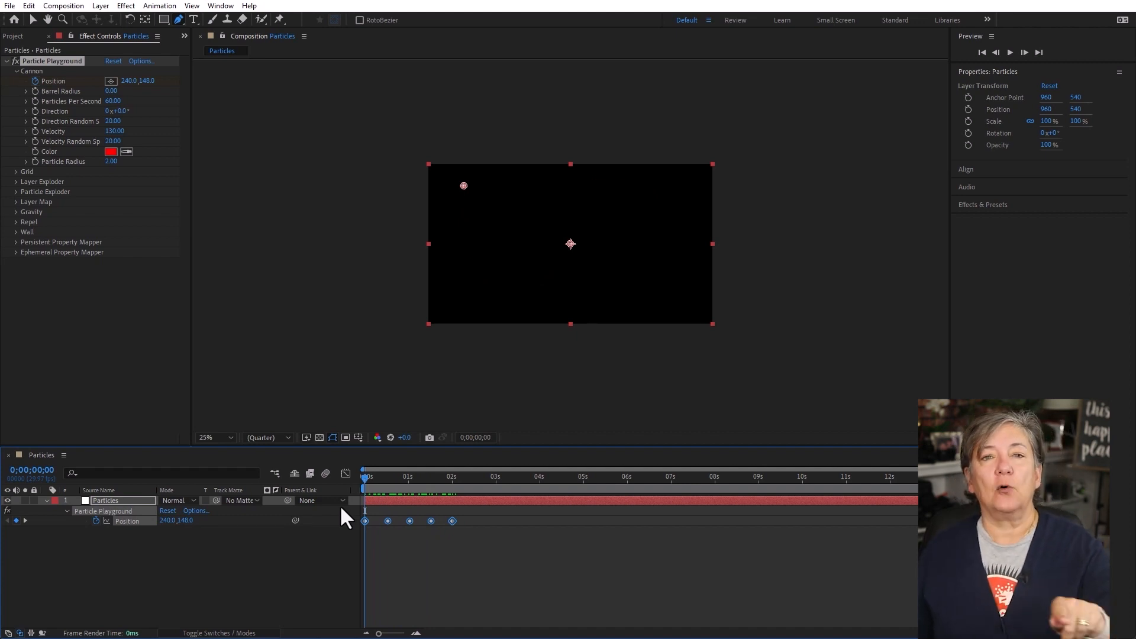
Slow the cannon's motion by moving its last Position keyframe to about 4.5 seconds, and preview the animation.
{"action": "left_click", "coordinate": [478, 575]}
{"action": "left_click_drag", "start_coordinate": [452, 520], "coordinate": [556, 523]}
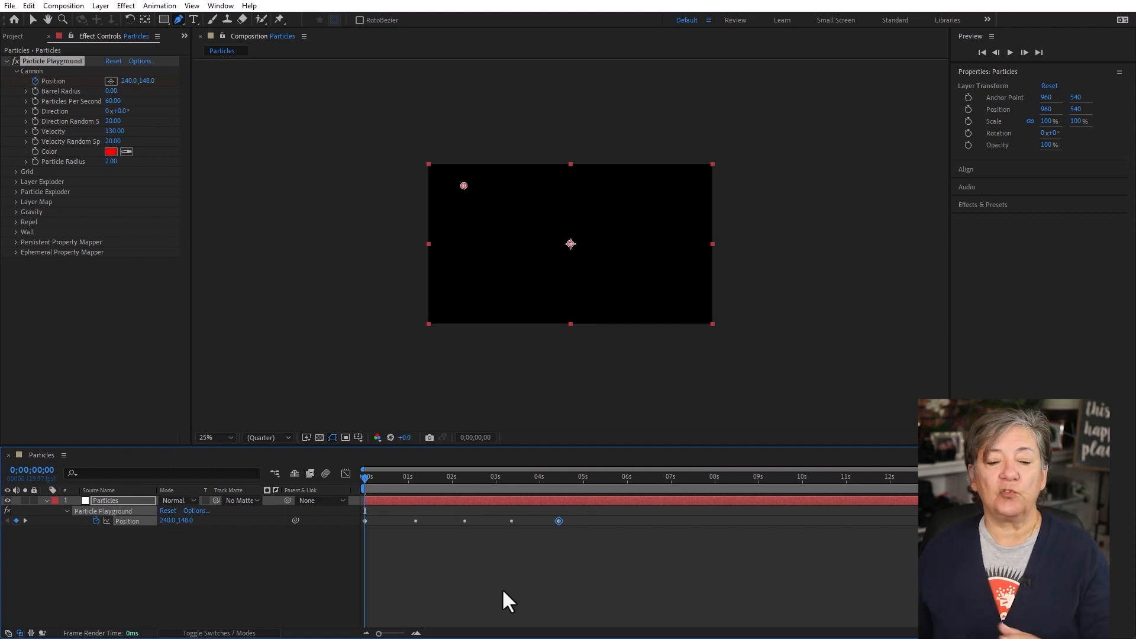
{"action": "left_click", "coordinate": [527, 545]}
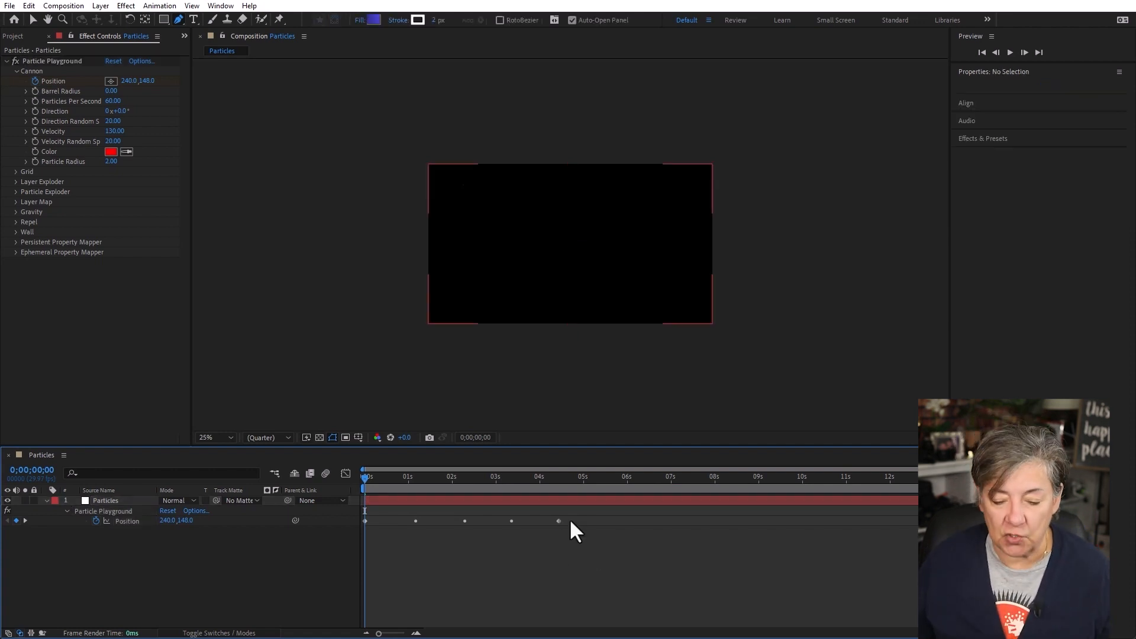
{"action": "mouse_move", "coordinate": [558, 520]}
{"action": "left_mouse_down"}
{"action": "mouse_move", "coordinate": [624, 514]}
{"action": "mouse_move", "coordinate": [539, 520]}
{"action": "mouse_move", "coordinate": [559, 522]}
{"action": "left_mouse_up"}
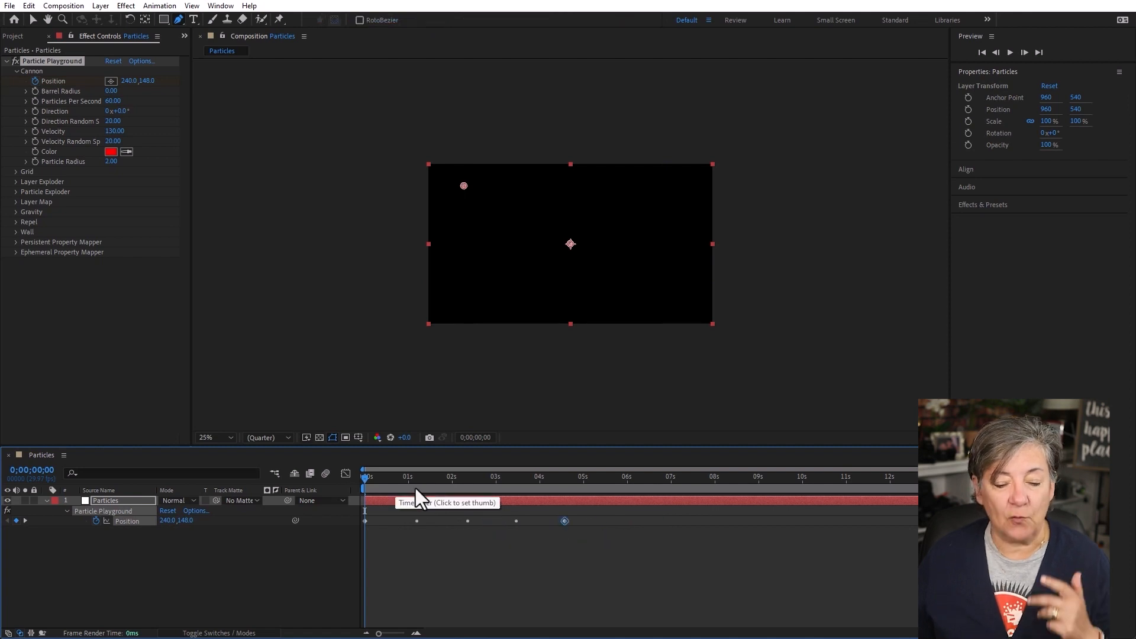
{"action": "key", "text": "space"}
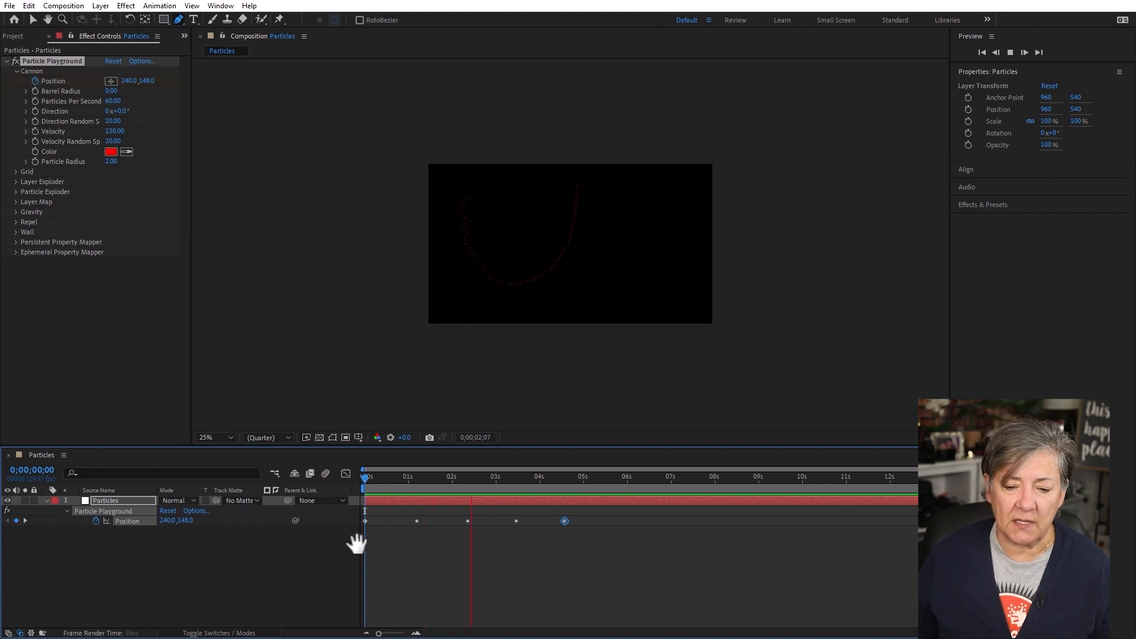
{"action": "key", "text": "space"}
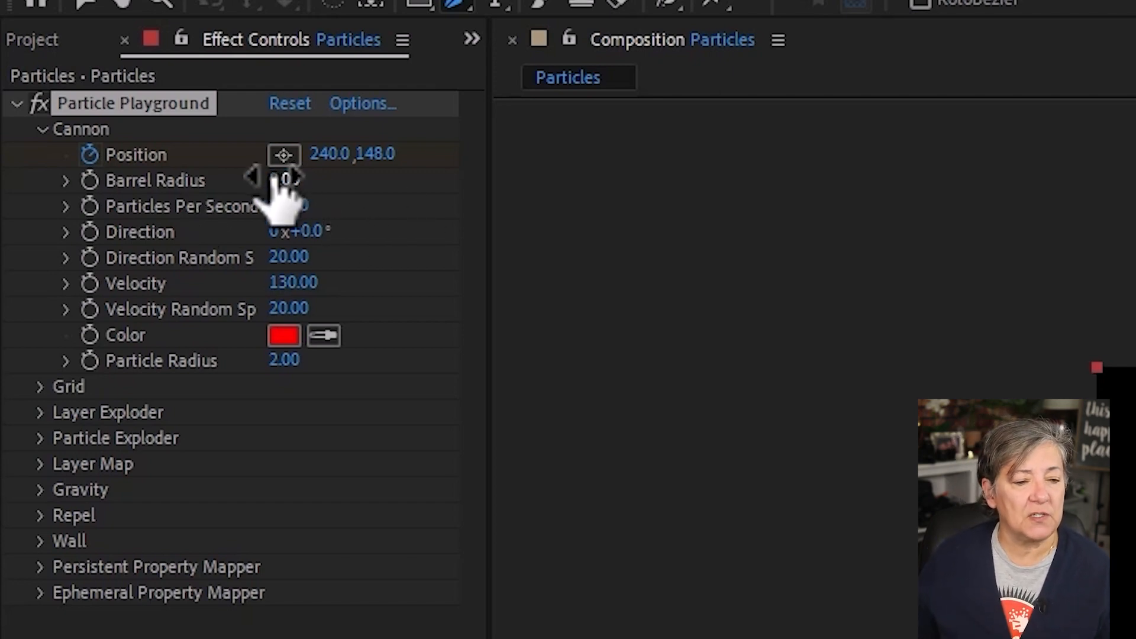
Set the cannon's Barrel Radius to 5 and Particles Per Second to 10000, and preview the particle trail.
{"action": "left_click", "coordinate": [333, 181]}
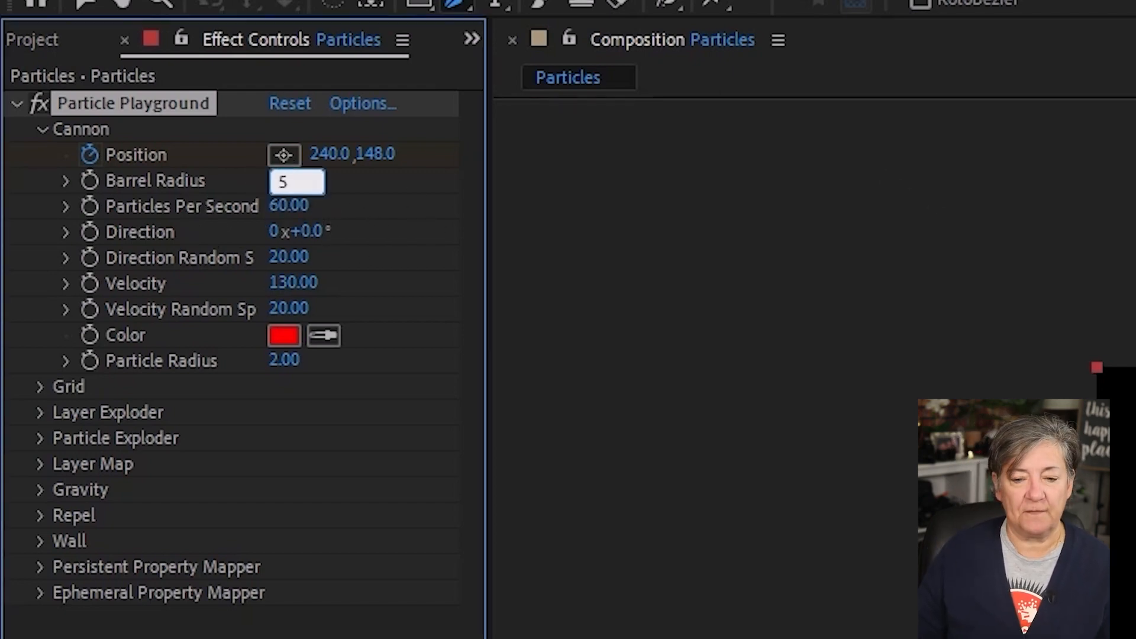
{"action": "key", "text": "Return"}
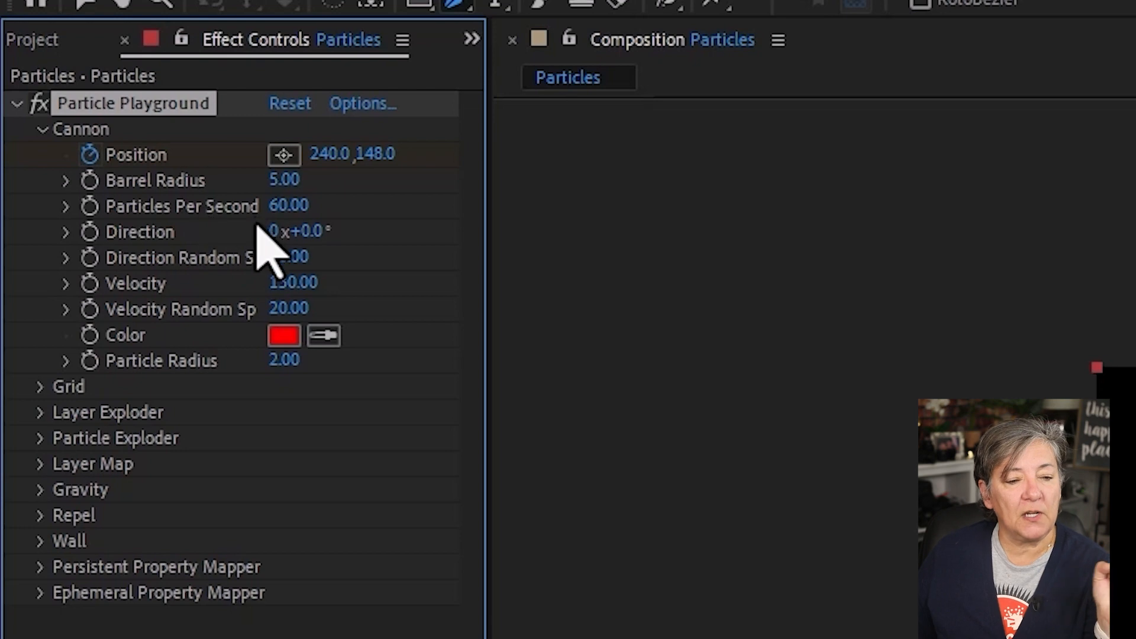
{"action": "left_click_drag", "start_coordinate": [288, 207], "coordinate": [1135, 207]}
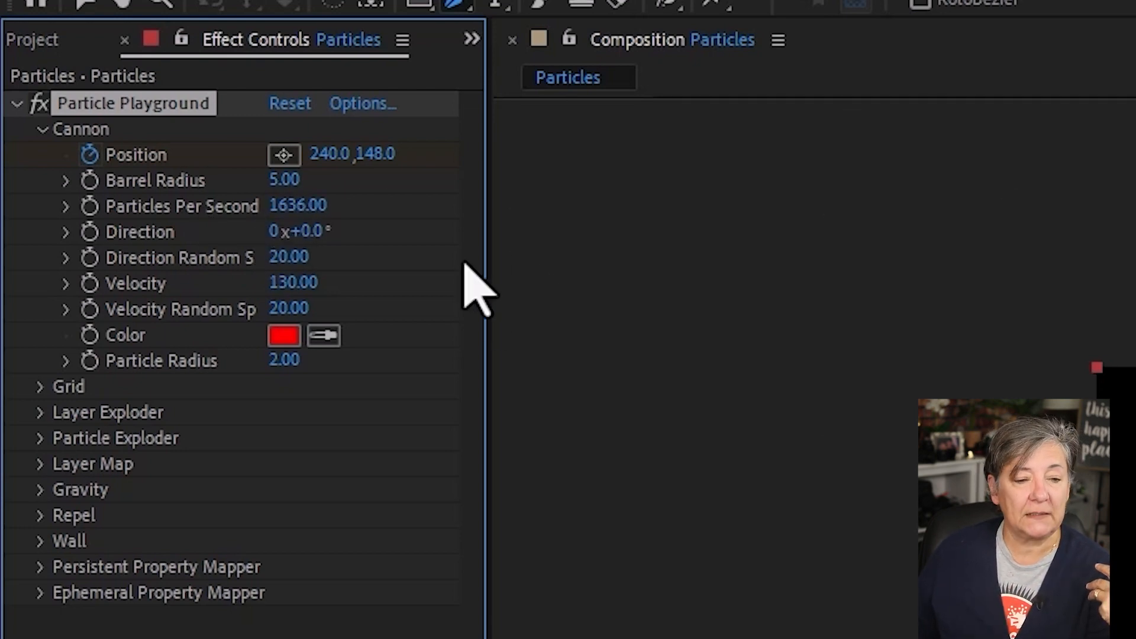
{"action": "left_click_drag", "start_coordinate": [295, 208], "coordinate": [1135, 207]}
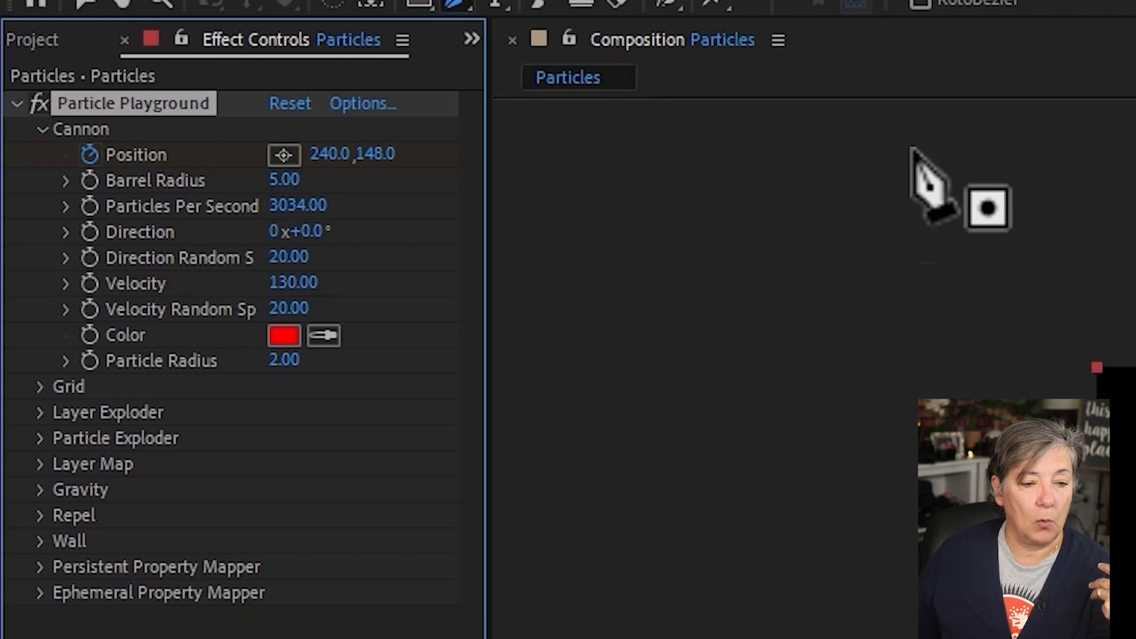
{"action": "left_click", "coordinate": [298, 205]}
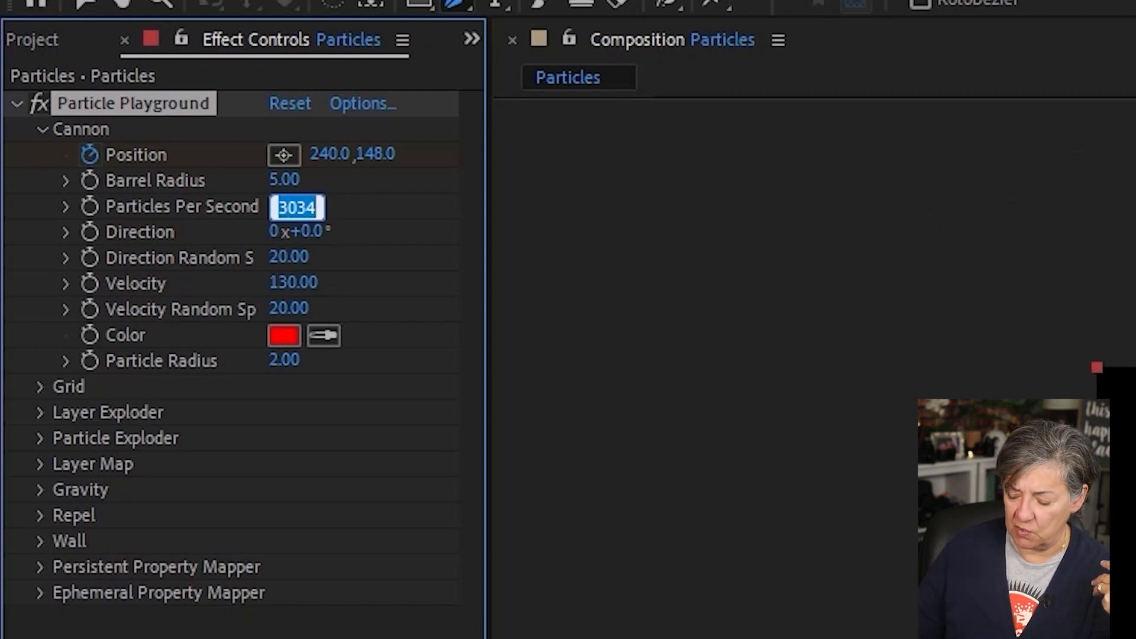
{"action": "type", "text": "10000"}
{"action": "key", "text": "Return"}
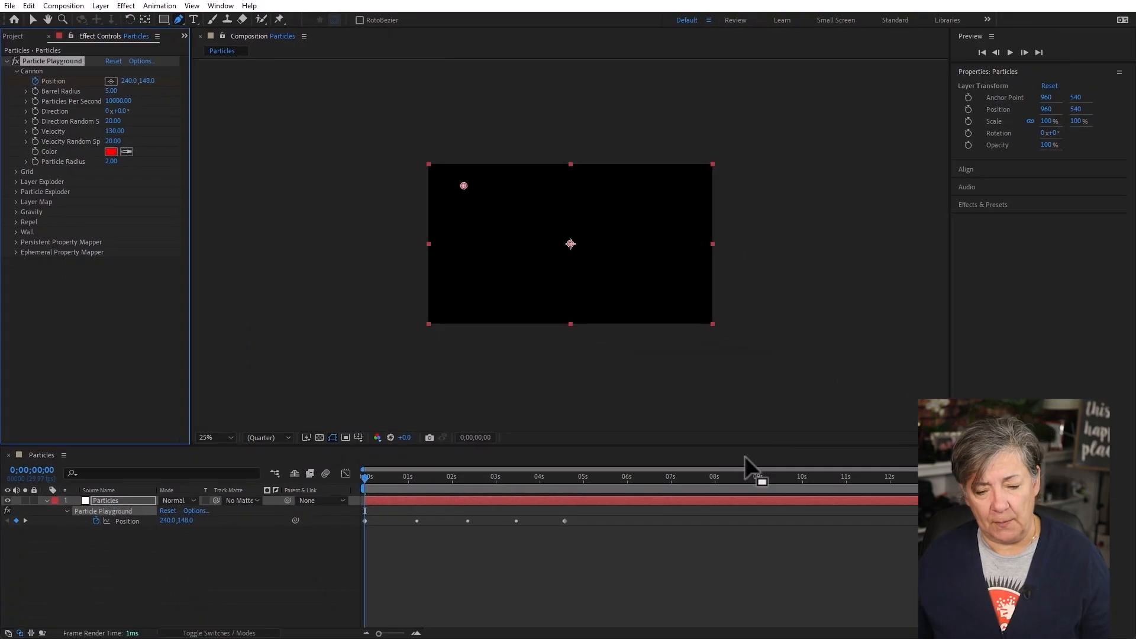
{"action": "key", "text": "space"}
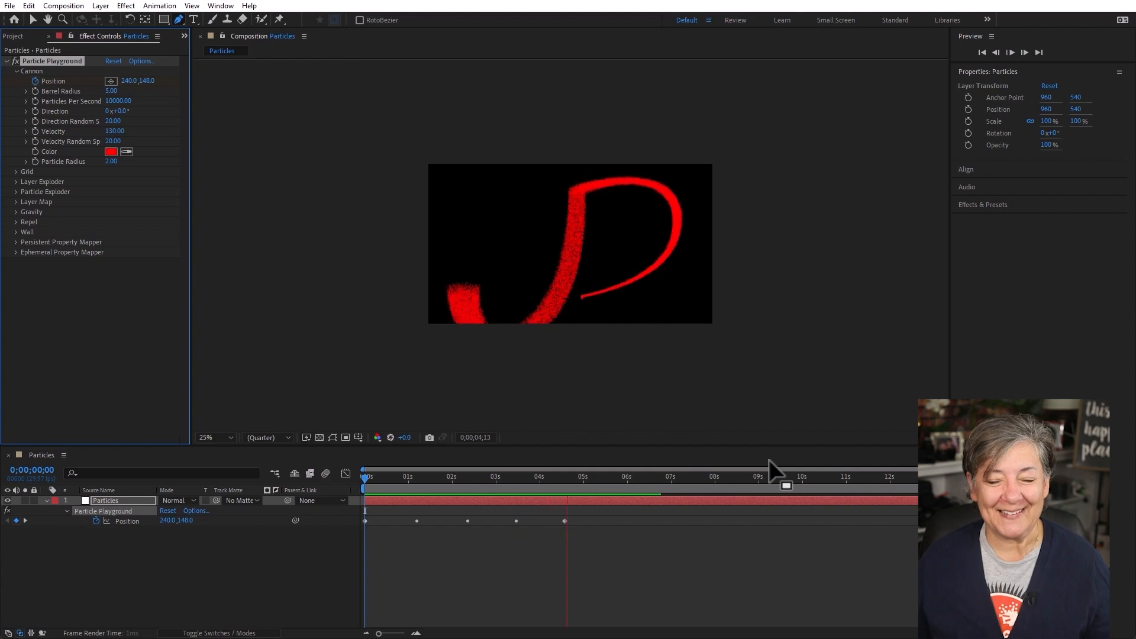
{"action": "key", "text": "space"}
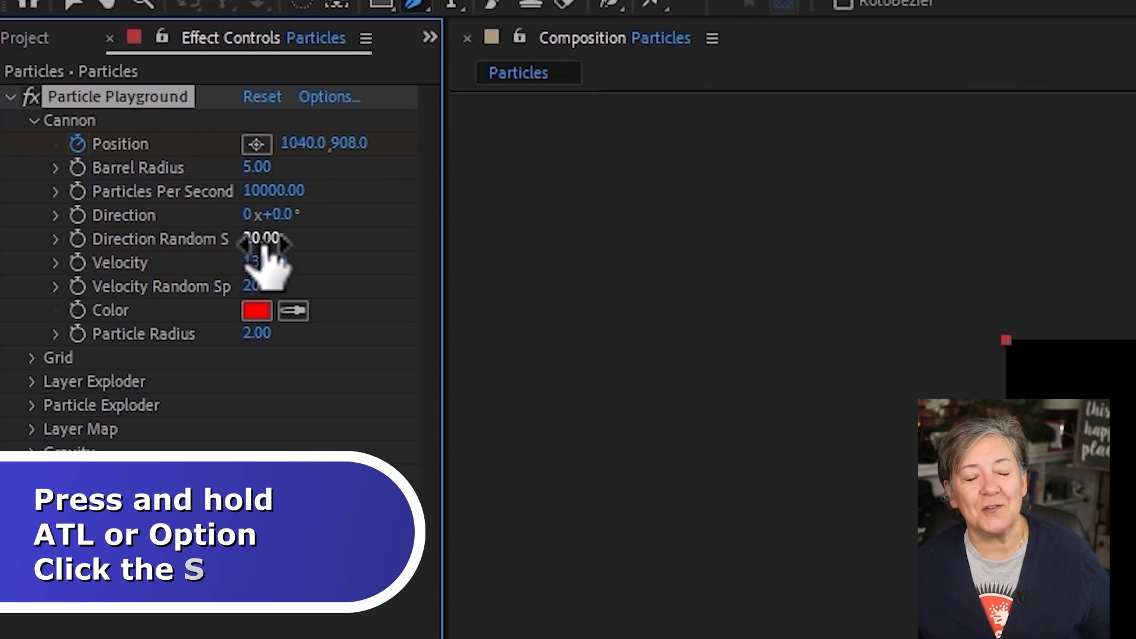
Add the expression wiggle(2,120) to the cannon's Direction and preview the animation from the start.
{"action": "left_click", "coordinate": [76, 216], "text": "alt"}
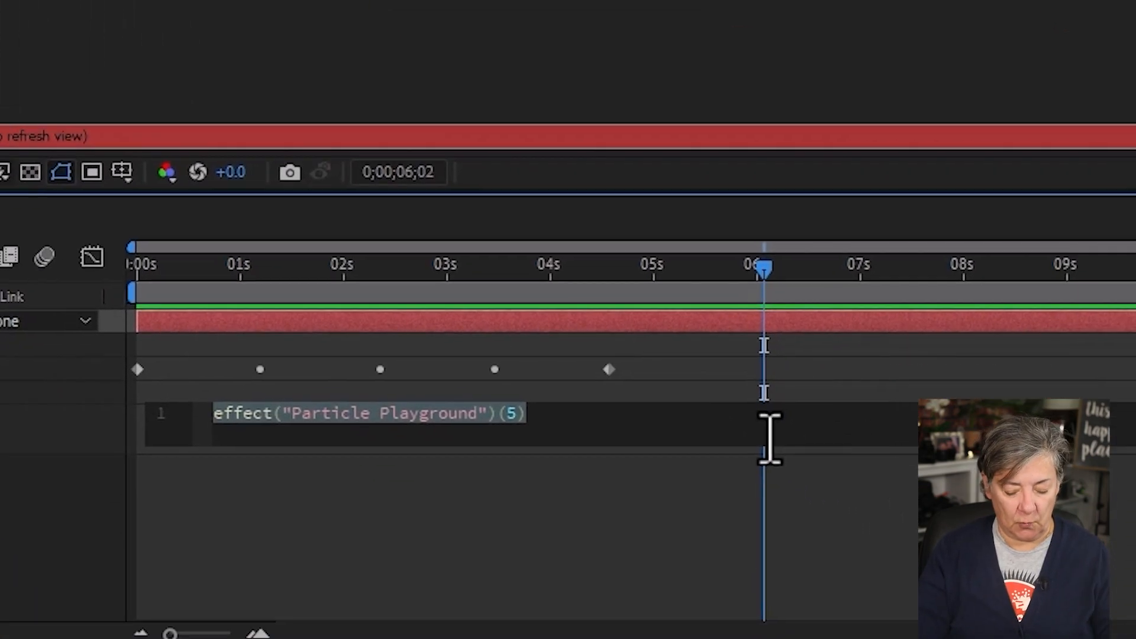
{"action": "type", "text": "wiggle"}
{"action": "key", "text": "Return"}
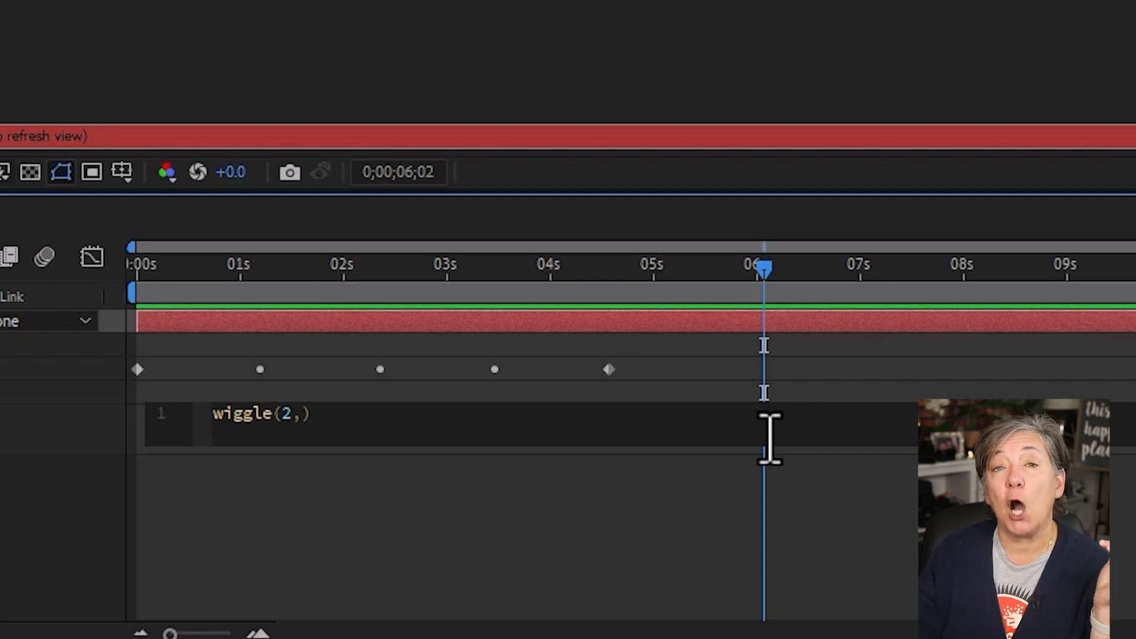
{"action": "type", "text": "120)"}
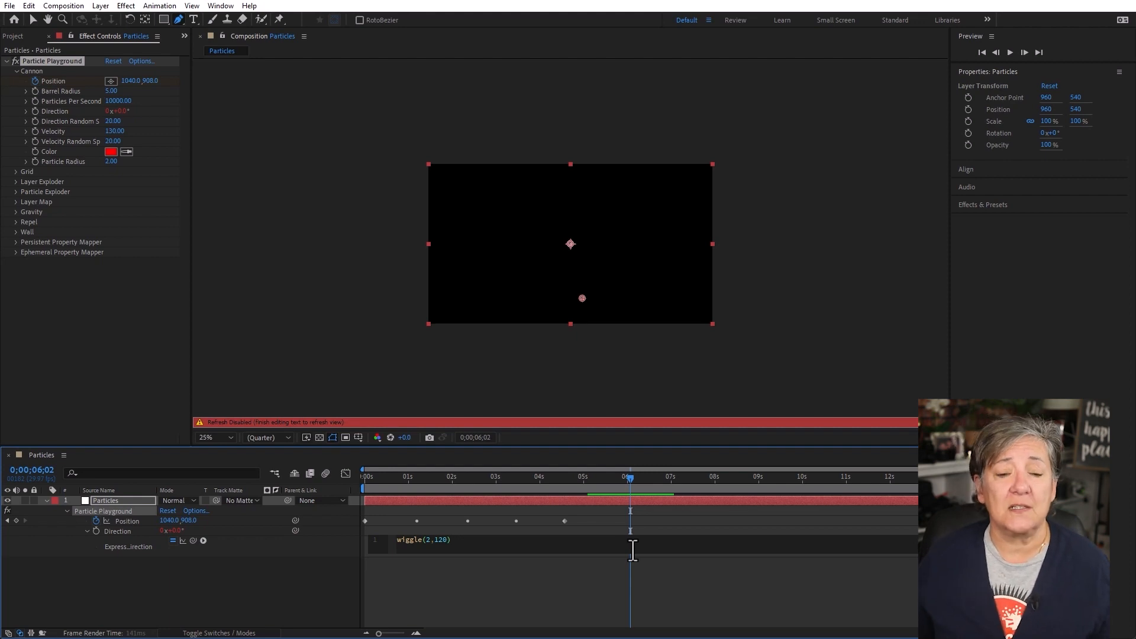
{"action": "left_click", "coordinate": [579, 574]}
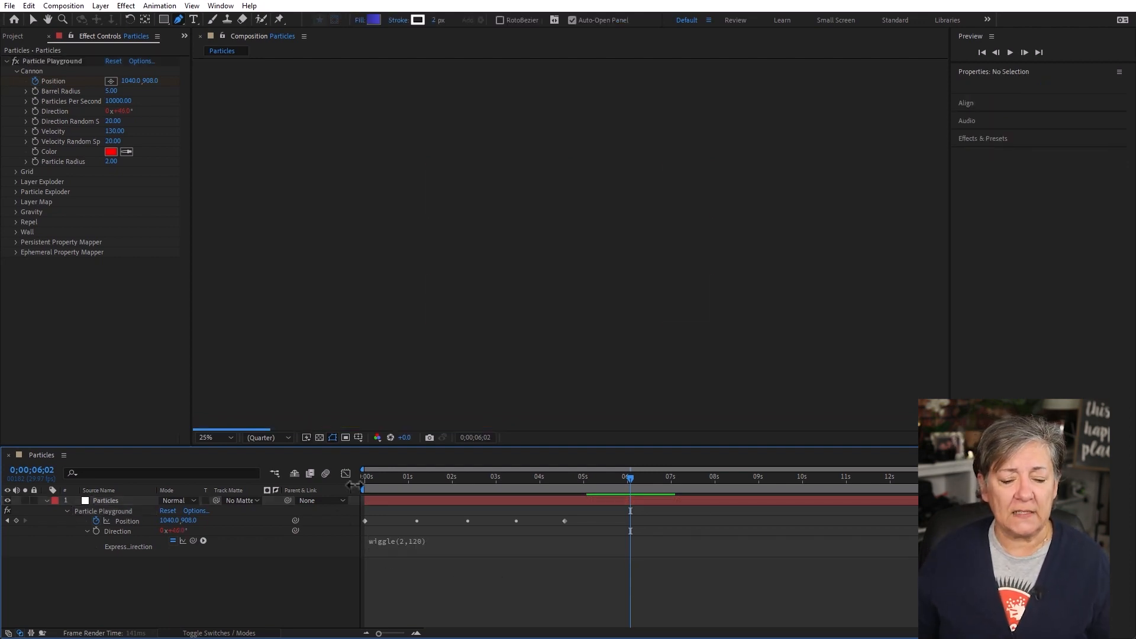
{"action": "left_click_drag", "start_coordinate": [404, 477], "coordinate": [275, 500]}
{"action": "key", "text": "space"}
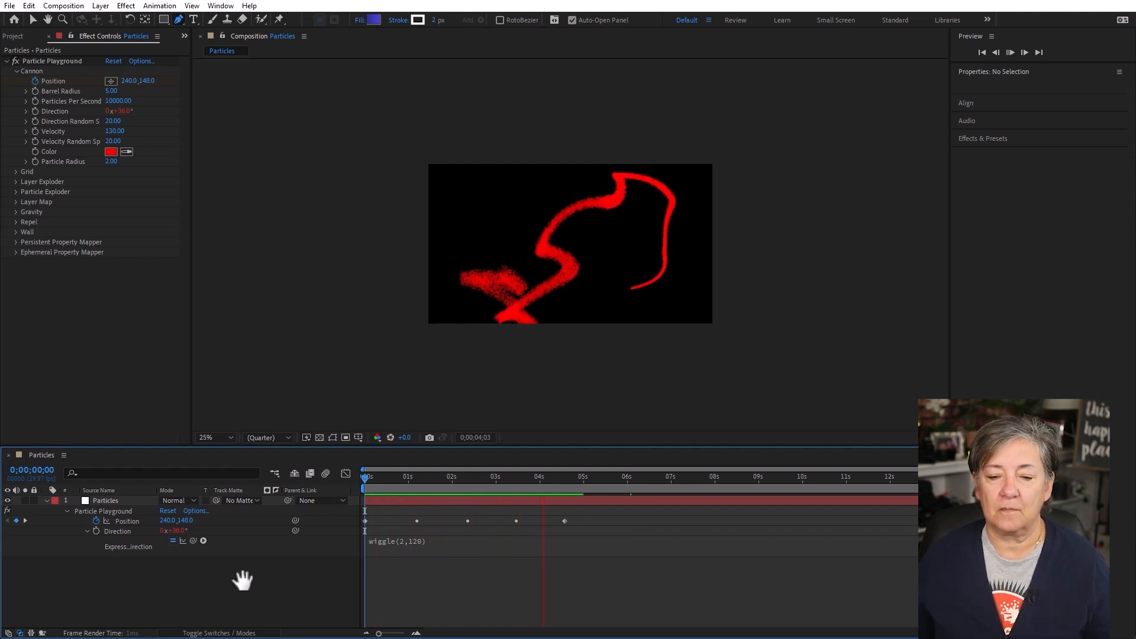
{"action": "key", "text": "space"}
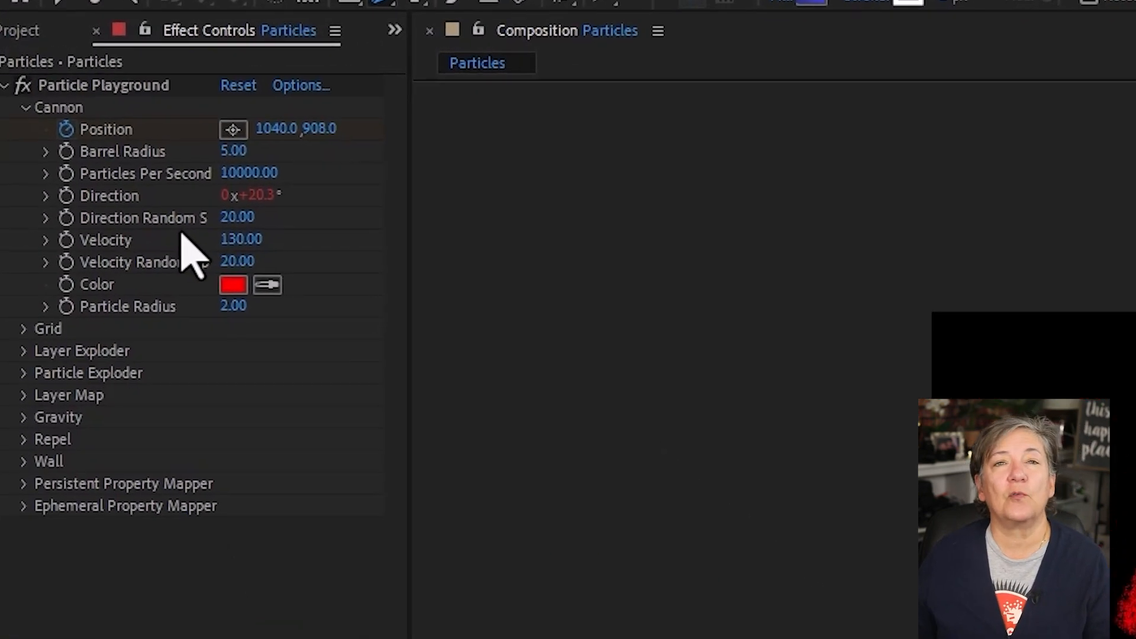
Set the cannon's Direction Random Spread to 144 and preview the animation from the start.
{"action": "left_click_drag", "start_coordinate": [441, 270], "coordinate": [612, 290]}
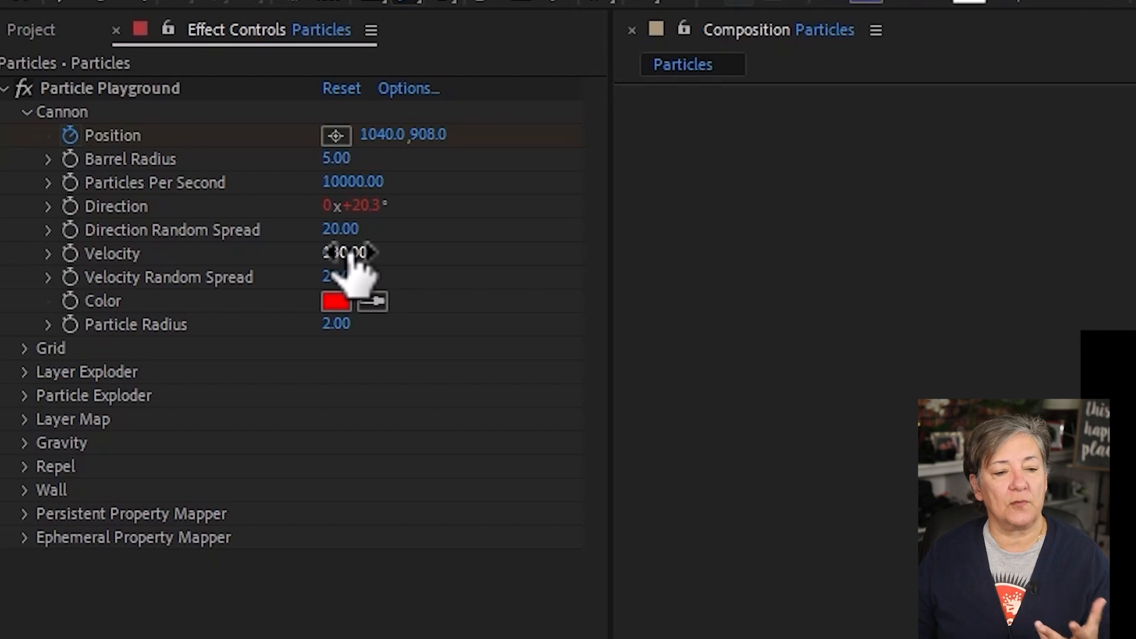
{"action": "left_click_drag", "start_coordinate": [343, 228], "coordinate": [517, 229]}
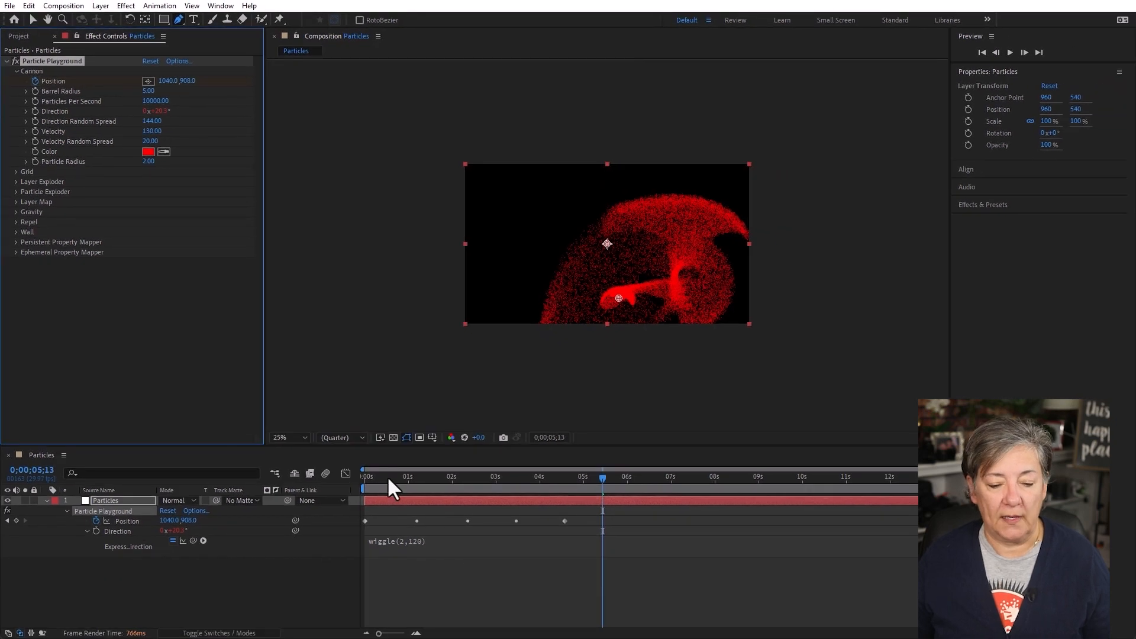
{"action": "left_click_drag", "start_coordinate": [389, 479], "coordinate": [313, 481]}
{"action": "key", "text": "space"}
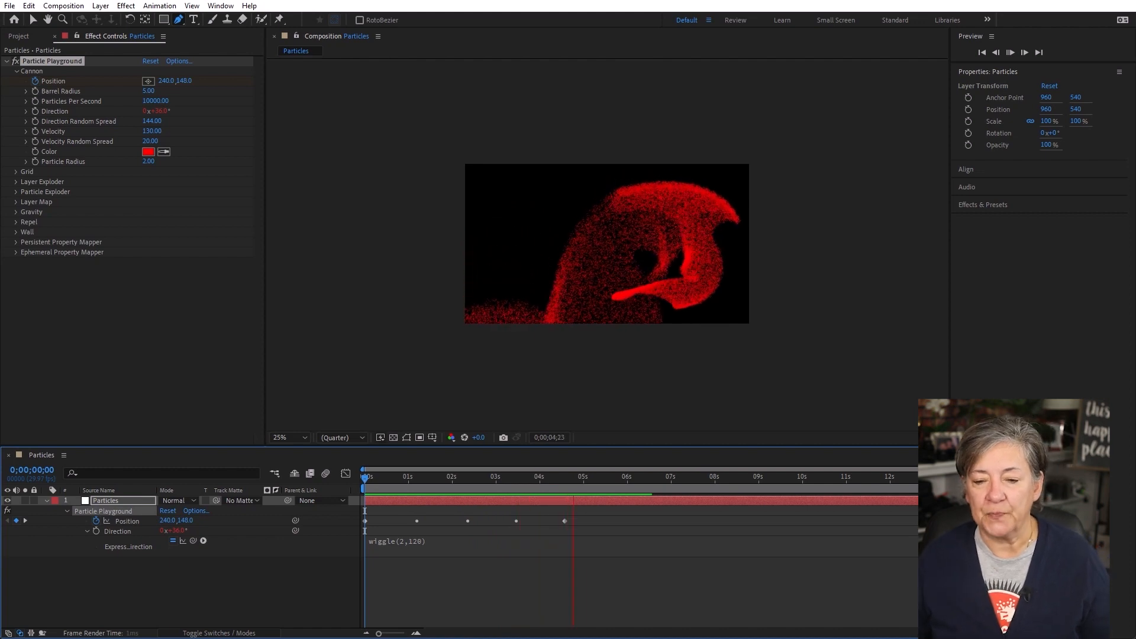
{"action": "key", "text": "space"}
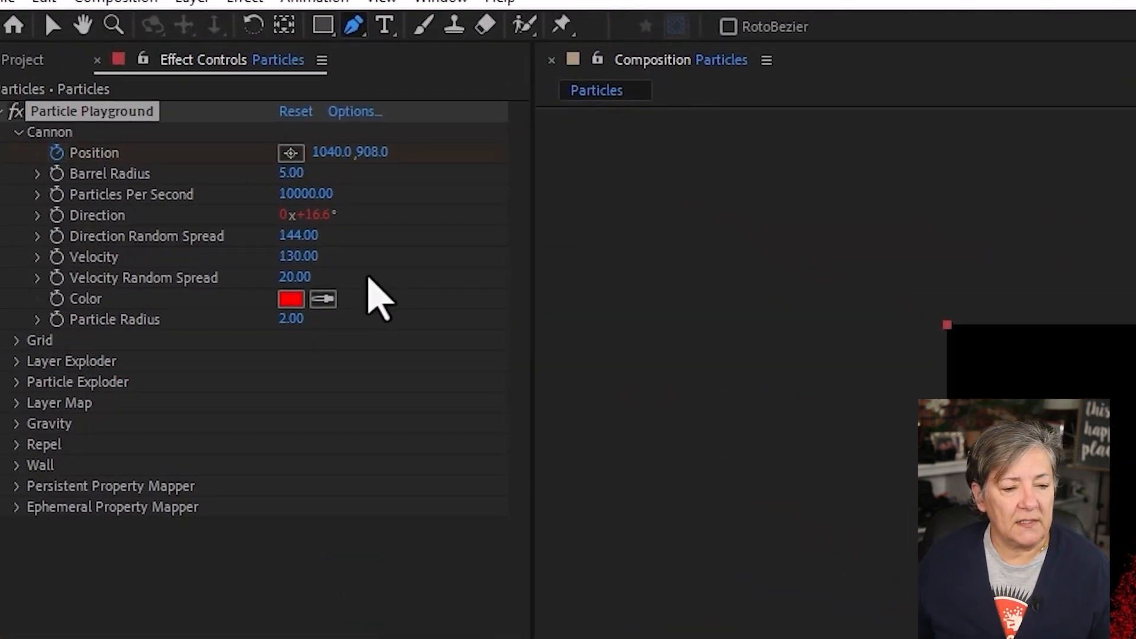
Set the cannon's Velocity Random Spread to 60 and preview the animation from the start.
{"action": "left_click", "coordinate": [302, 276]}
{"action": "left_click_drag", "start_coordinate": [349, 276], "coordinate": [342, 276]}
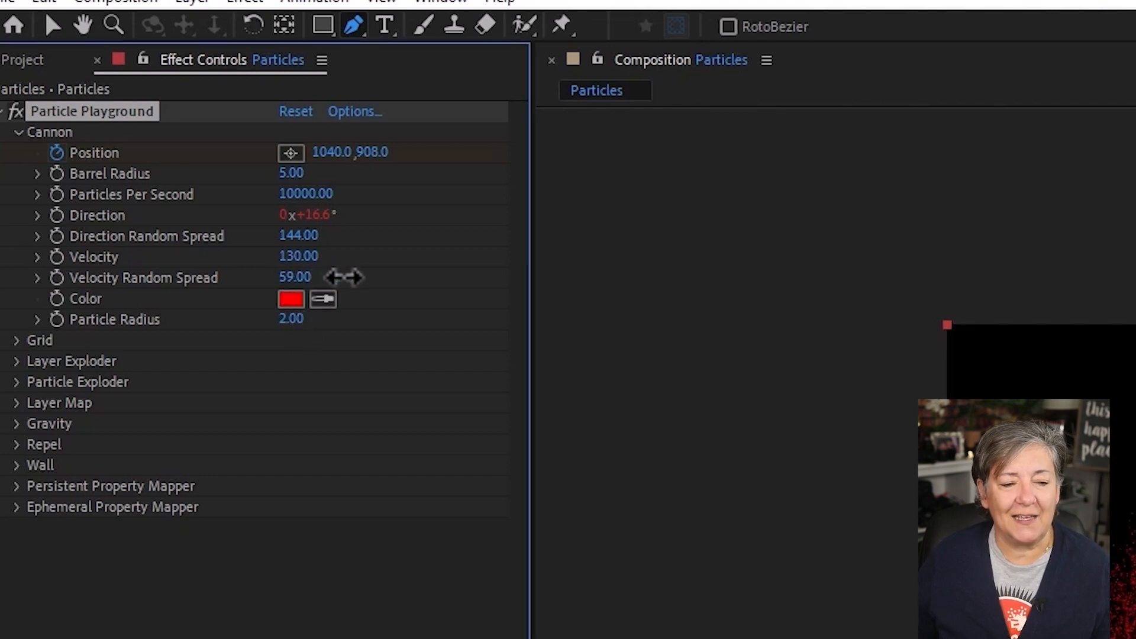
{"action": "left_click", "coordinate": [300, 276]}
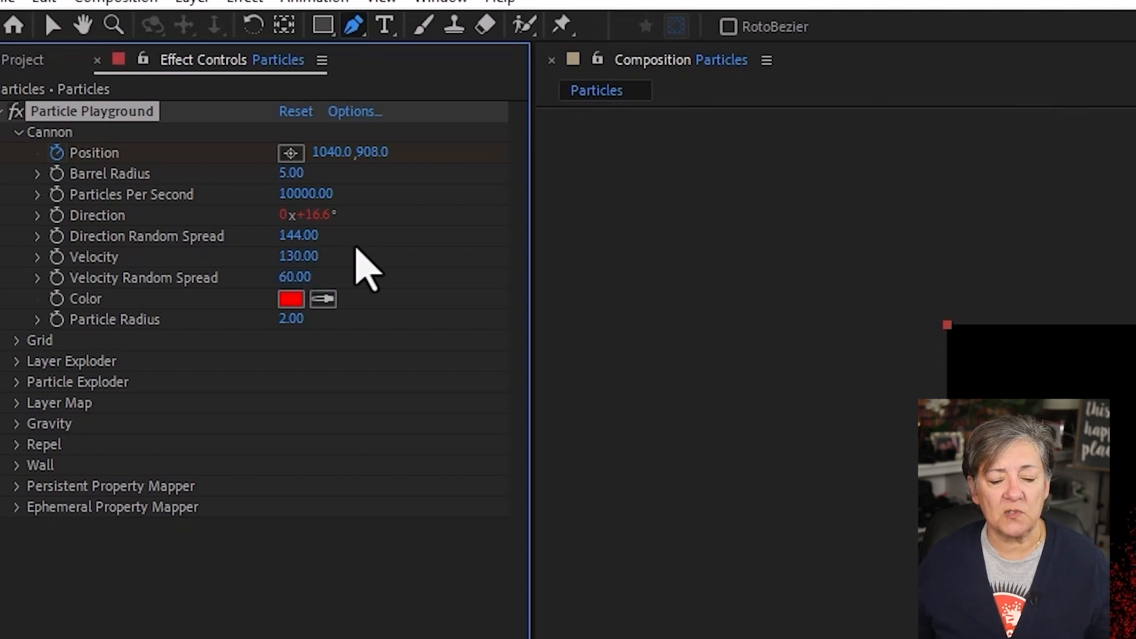
{"action": "left_click_drag", "start_coordinate": [654, 514], "coordinate": [339, 563]}
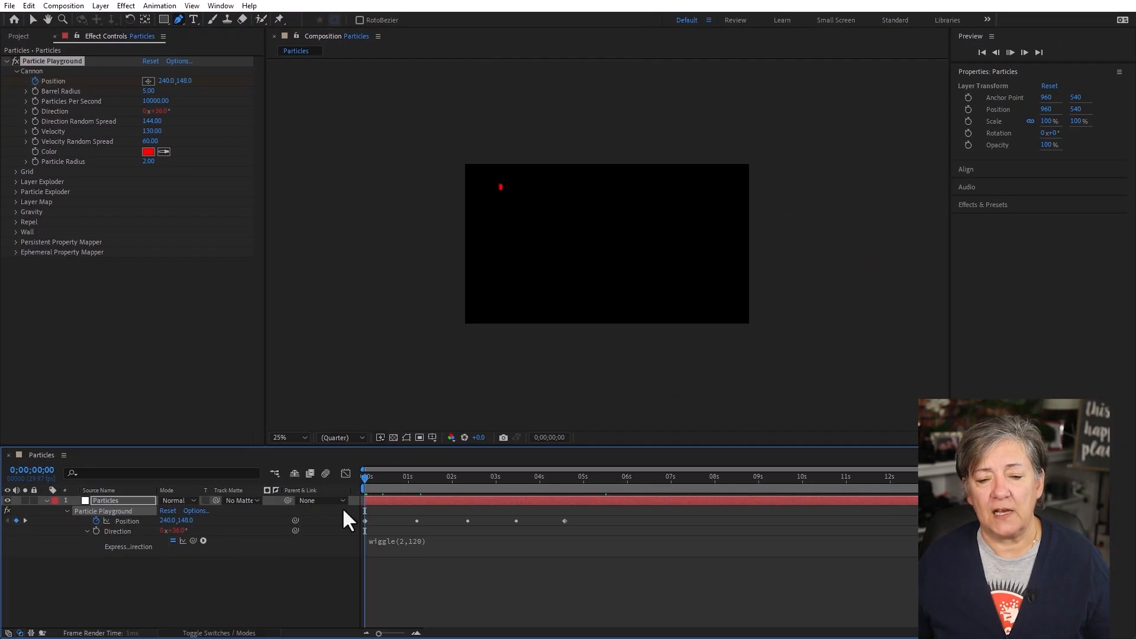
{"action": "key", "text": "space"}
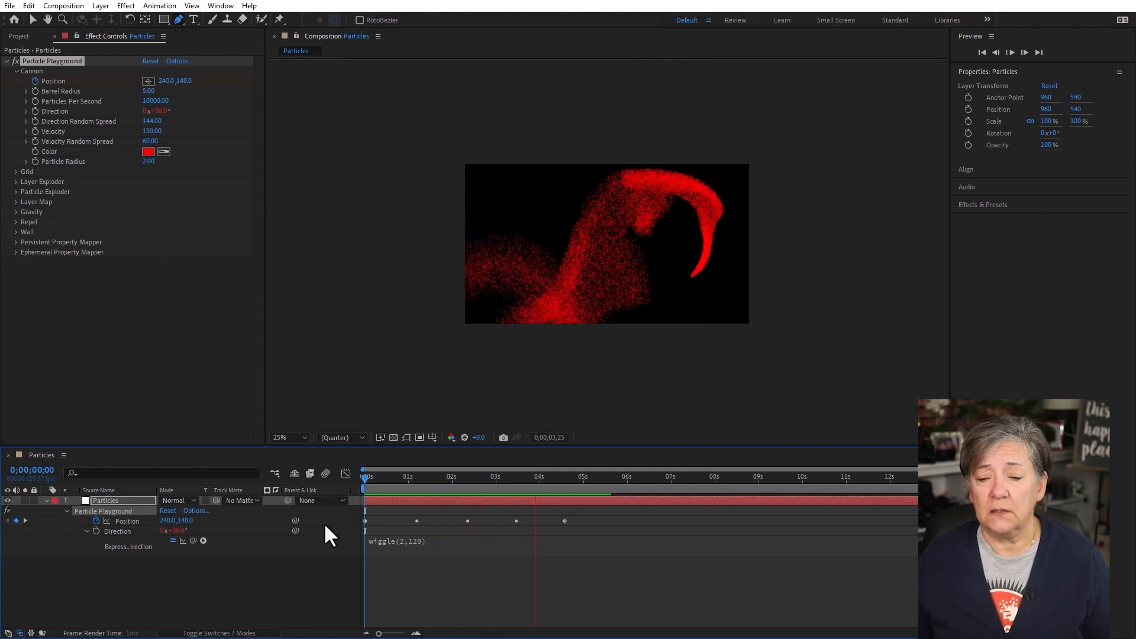
{"action": "key", "text": "space"}
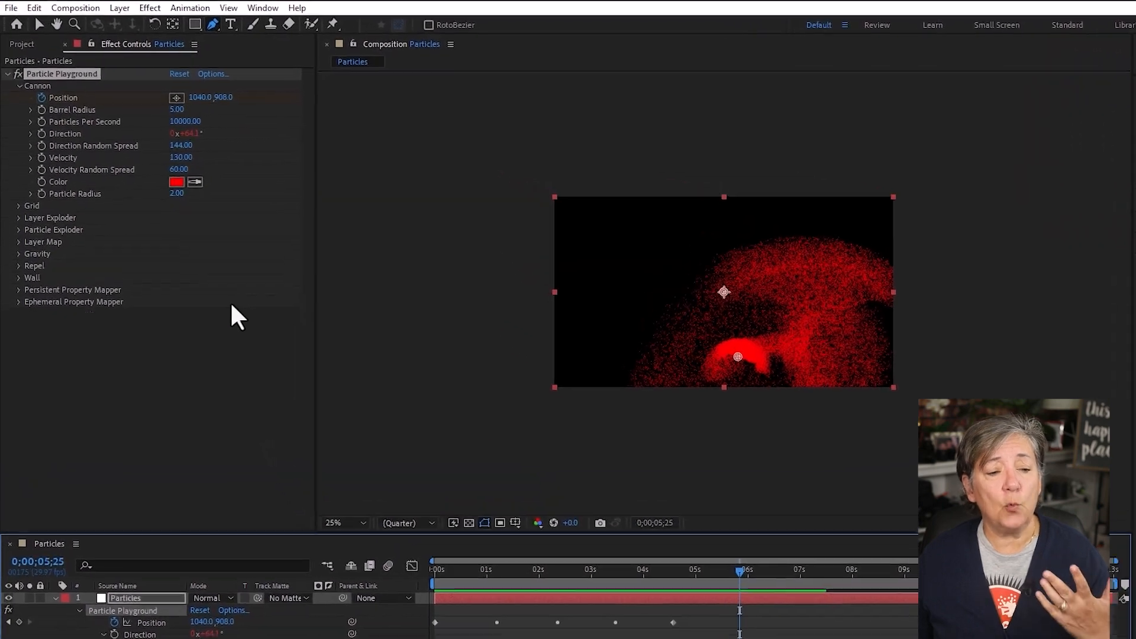
Change the cannon's particle Color to white.
{"action": "left_click", "coordinate": [237, 246]}
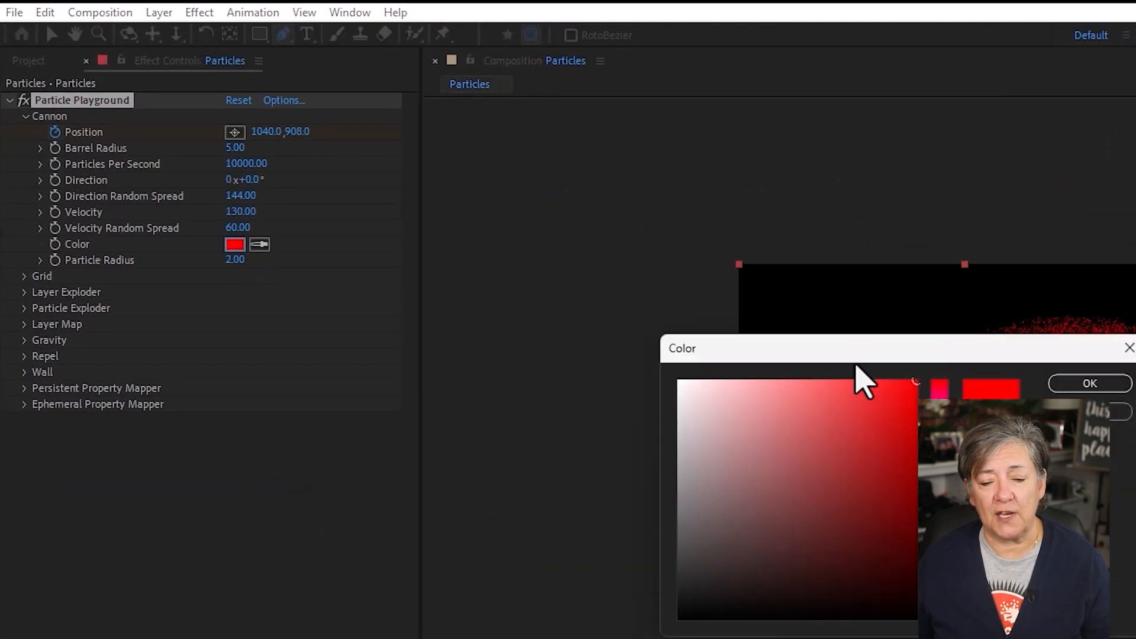
{"action": "left_click_drag", "start_coordinate": [817, 421], "coordinate": [548, 337]}
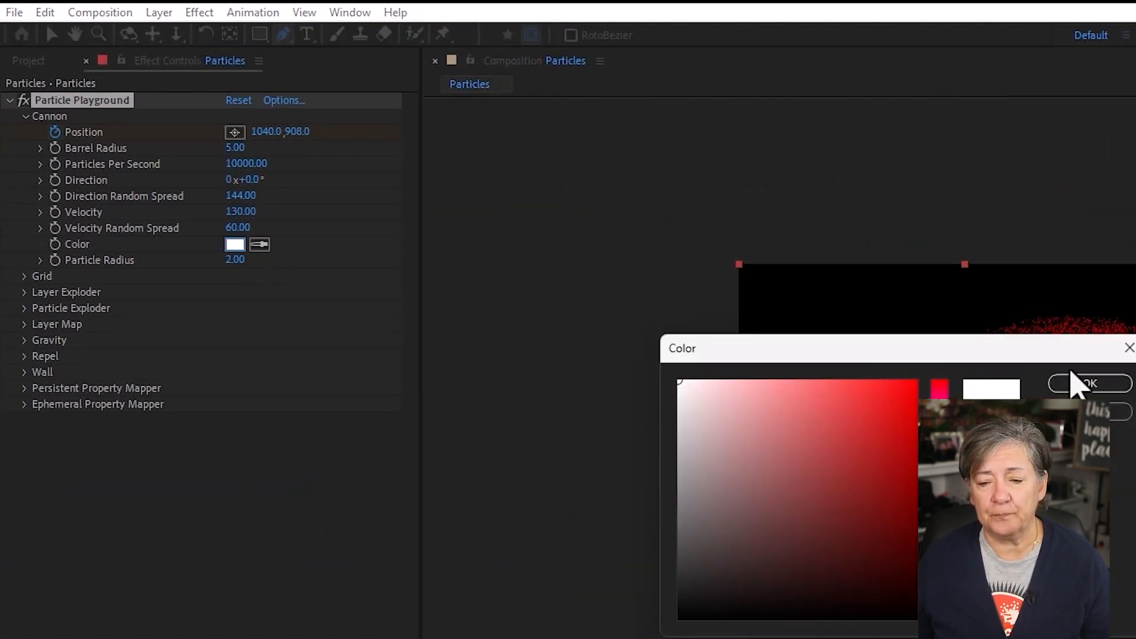
{"action": "left_click", "coordinate": [1088, 384]}
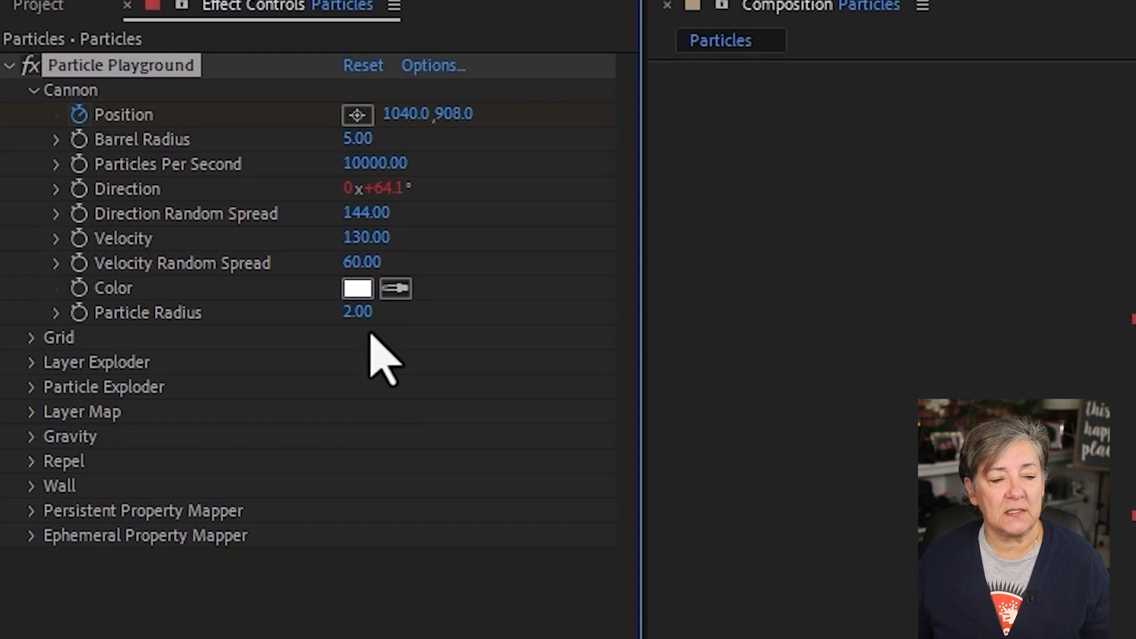
Set the cannon's Particle Radius to 4 and preview the particle trail.
{"action": "left_click", "coordinate": [357, 312]}
{"action": "type", "text": "4"}
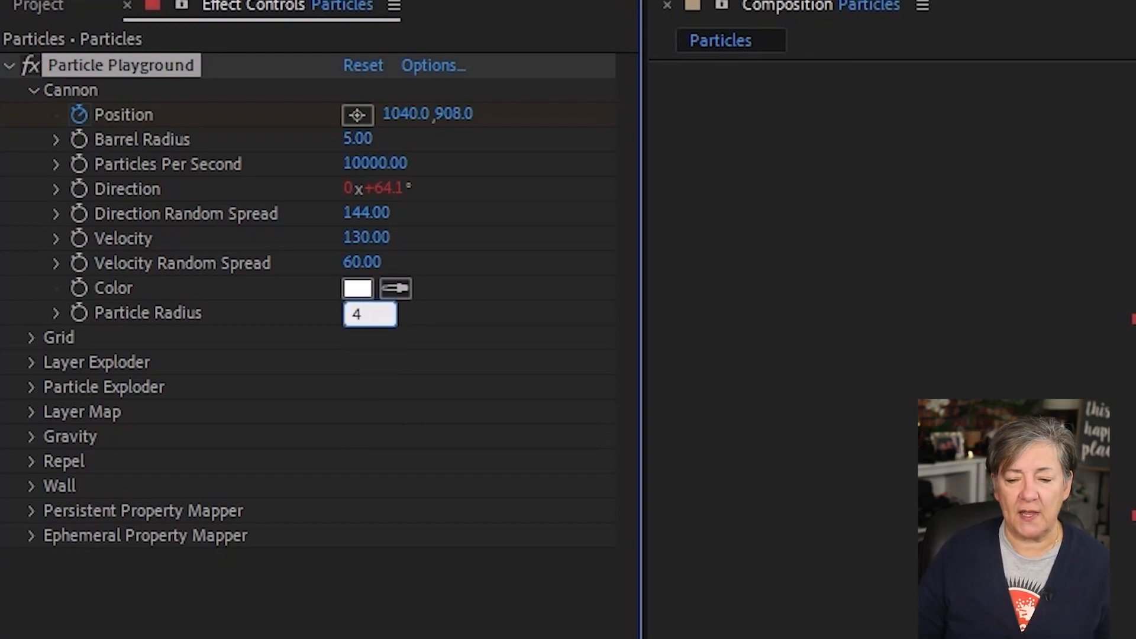
{"action": "key", "text": "Return"}
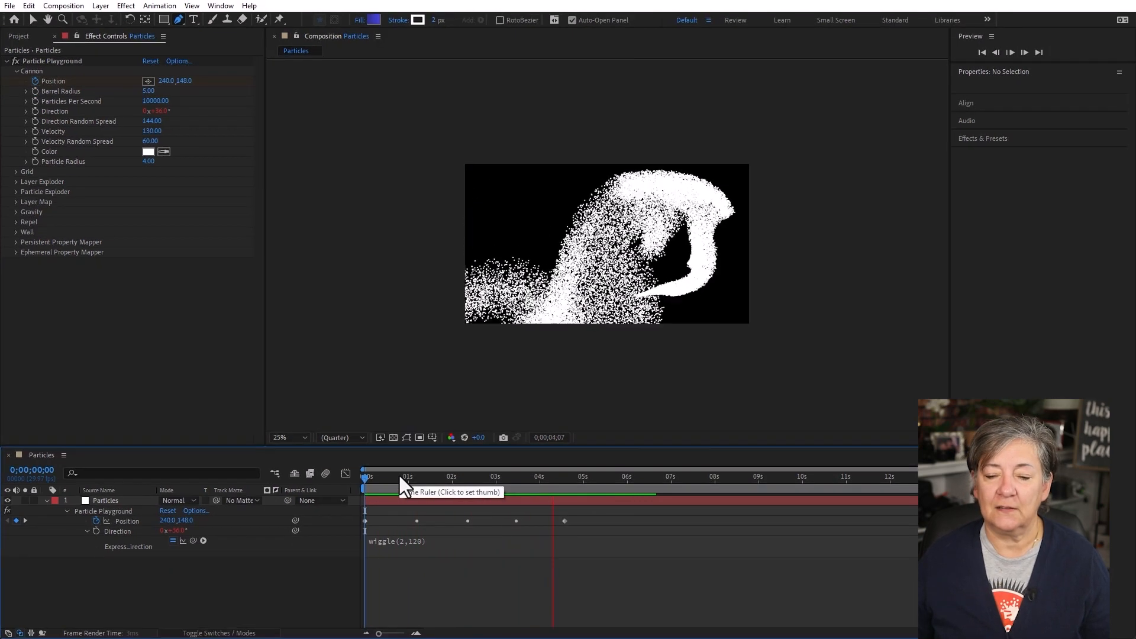
{"action": "key", "text": "space"}
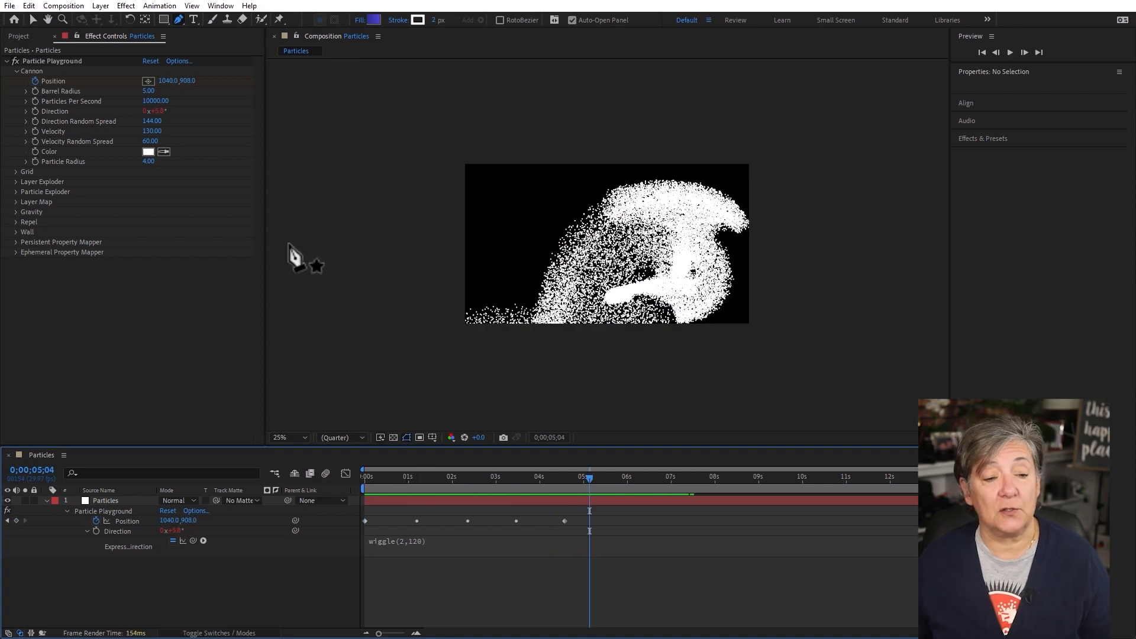
Keyframe the cannon's Color as white at the start and yellow D9C415 at 4 seconds, and preview the animation.
{"action": "left_click_drag", "start_coordinate": [406, 481], "coordinate": [347, 484]}
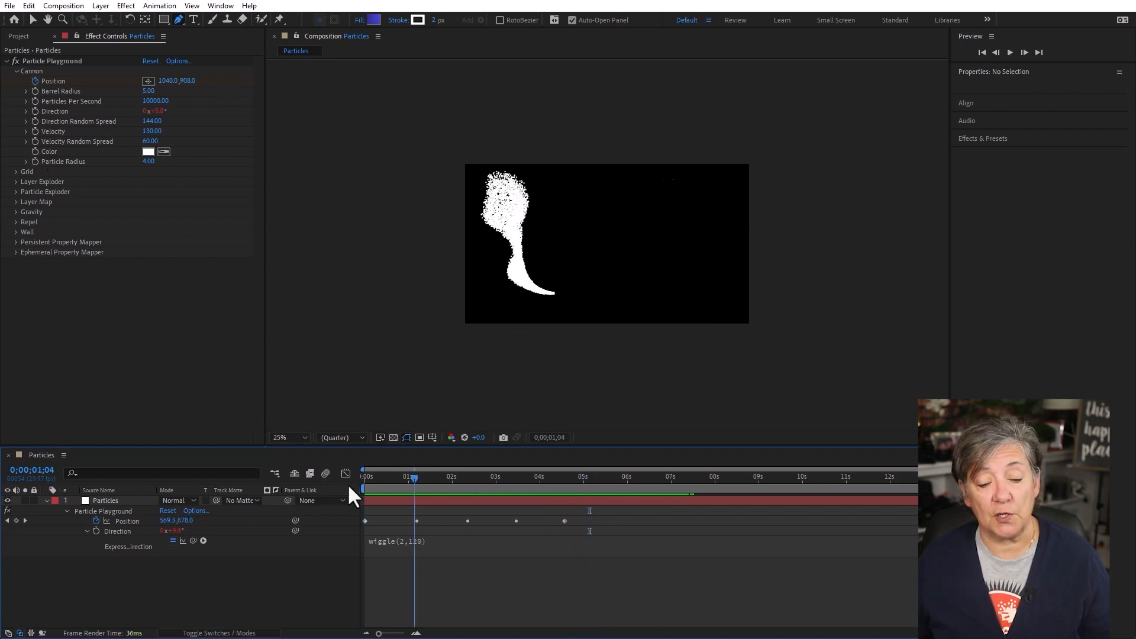
{"action": "left_click", "coordinate": [35, 152]}
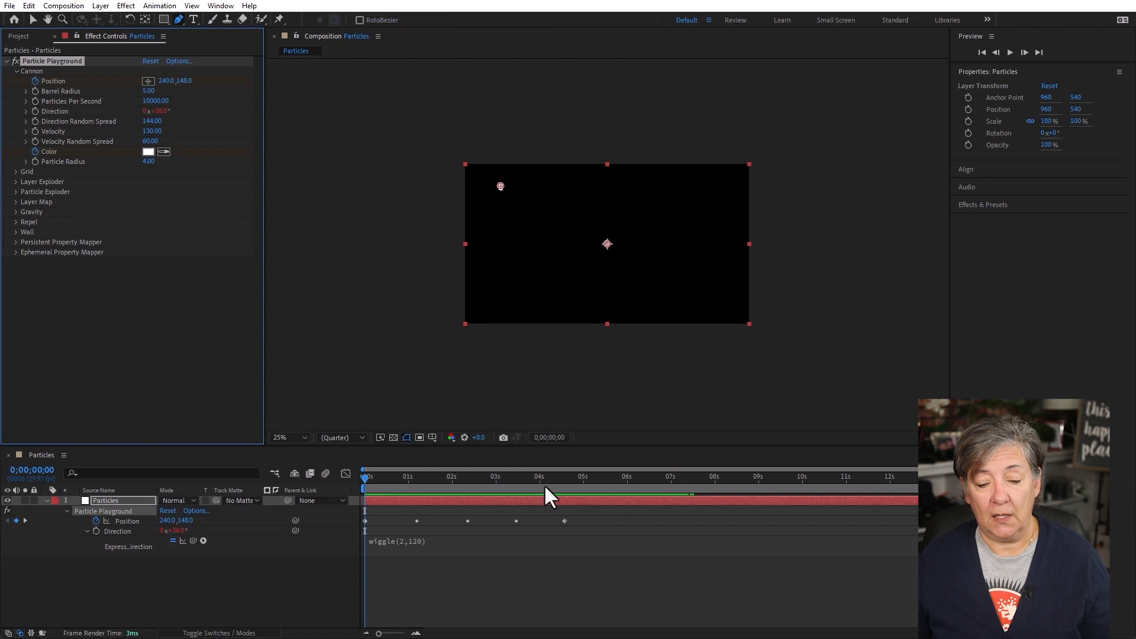
{"action": "left_click", "coordinate": [539, 479]}
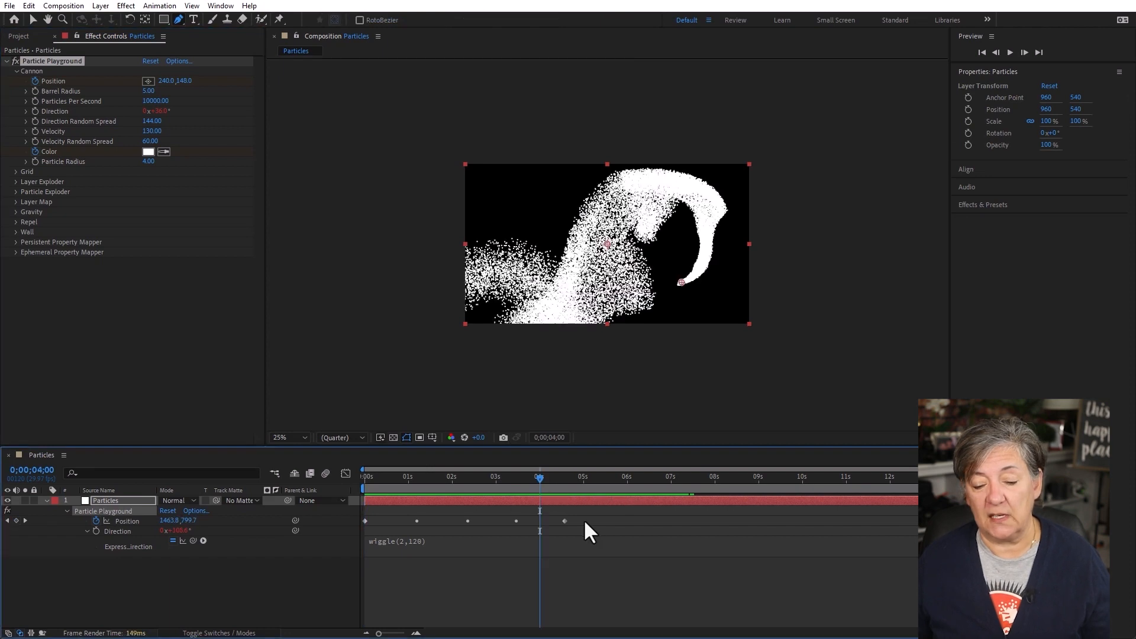
{"action": "left_click", "coordinate": [147, 152]}
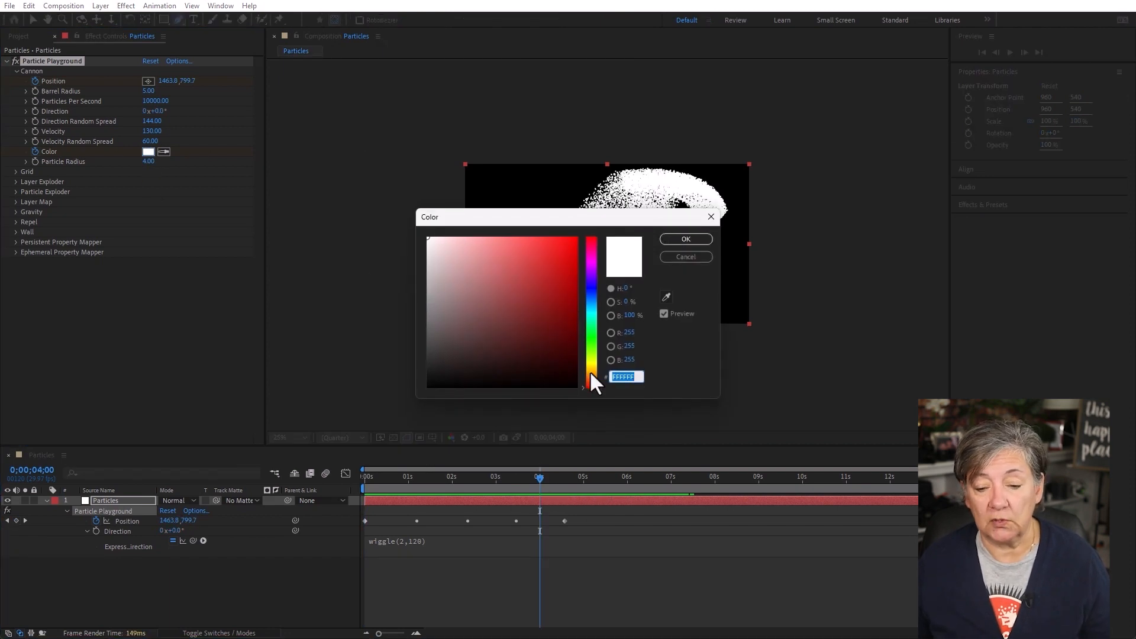
{"action": "left_click_drag", "start_coordinate": [590, 371], "coordinate": [590, 365]}
{"action": "left_click_drag", "start_coordinate": [561, 315], "coordinate": [562, 259]}
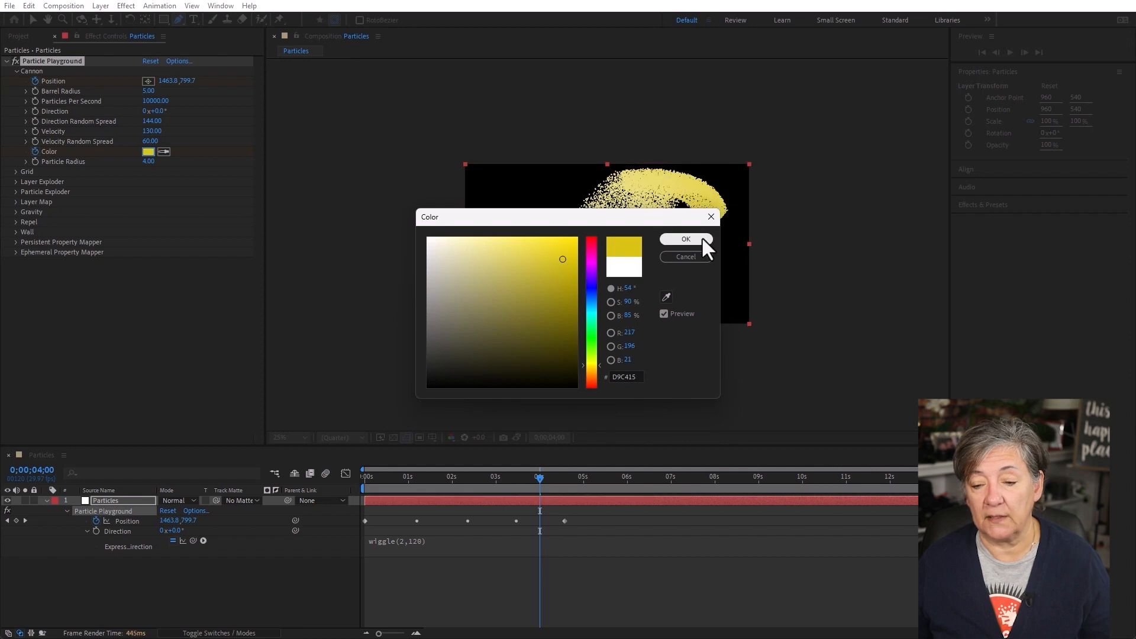
{"action": "left_click", "coordinate": [686, 239]}
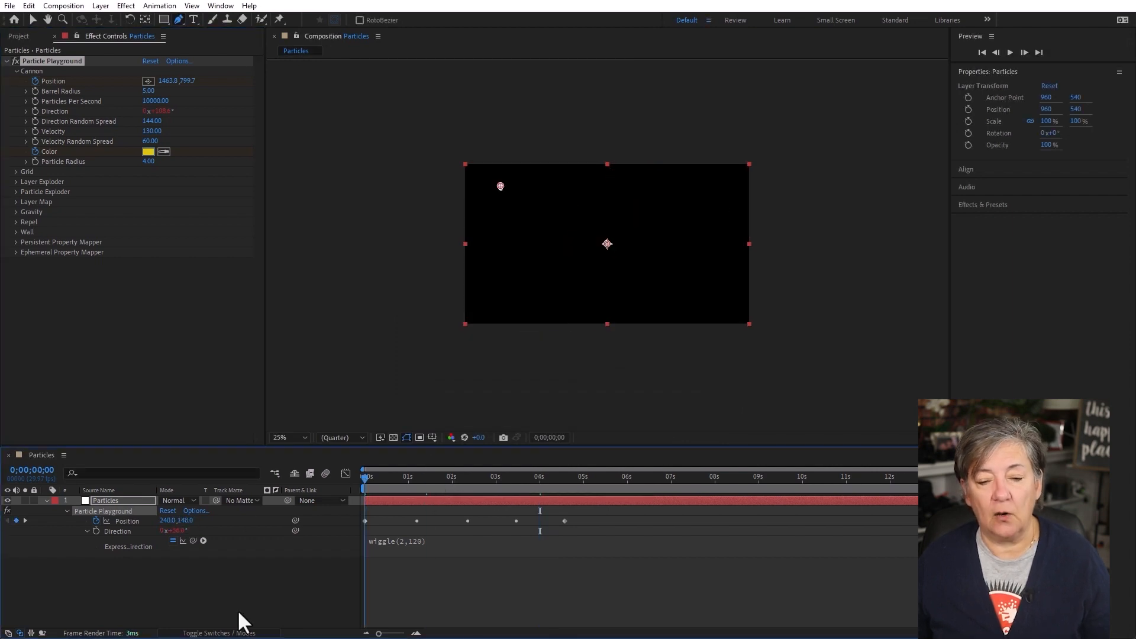
{"action": "key", "text": "space"}
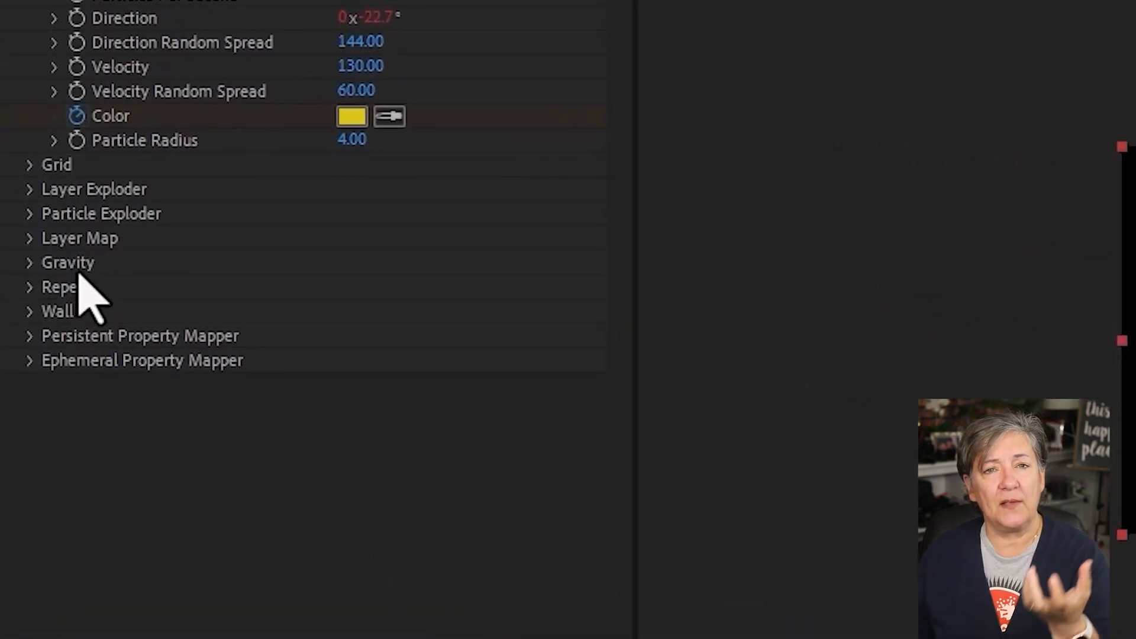
Set the Gravity Force to 50 and preview the animation from the start.
{"action": "left_click", "coordinate": [30, 264]}
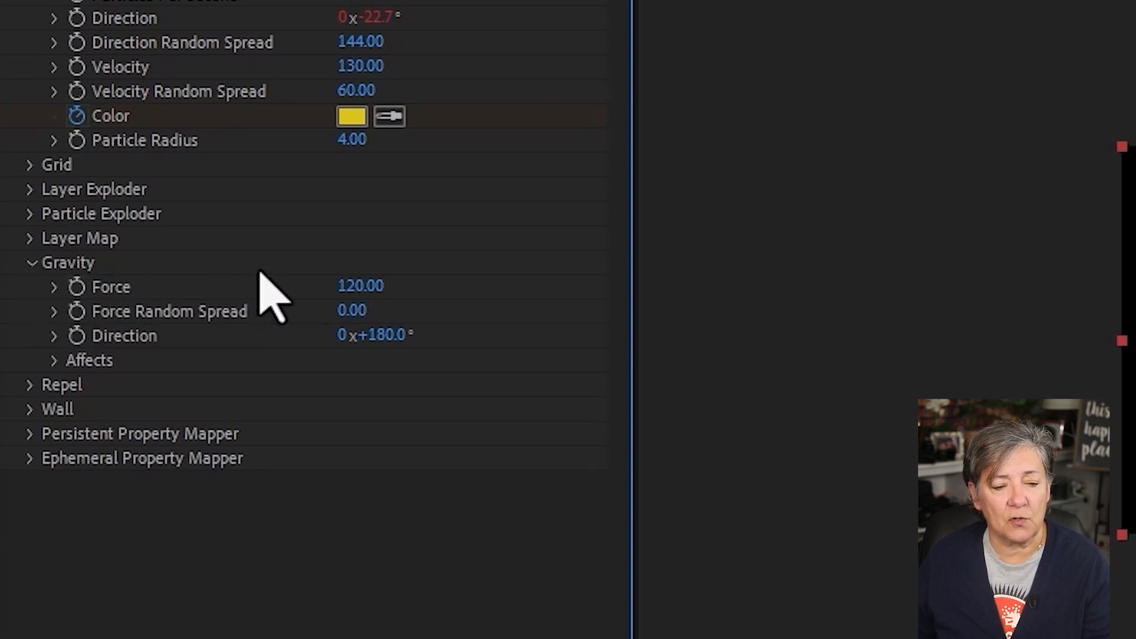
{"action": "left_click", "coordinate": [349, 286]}
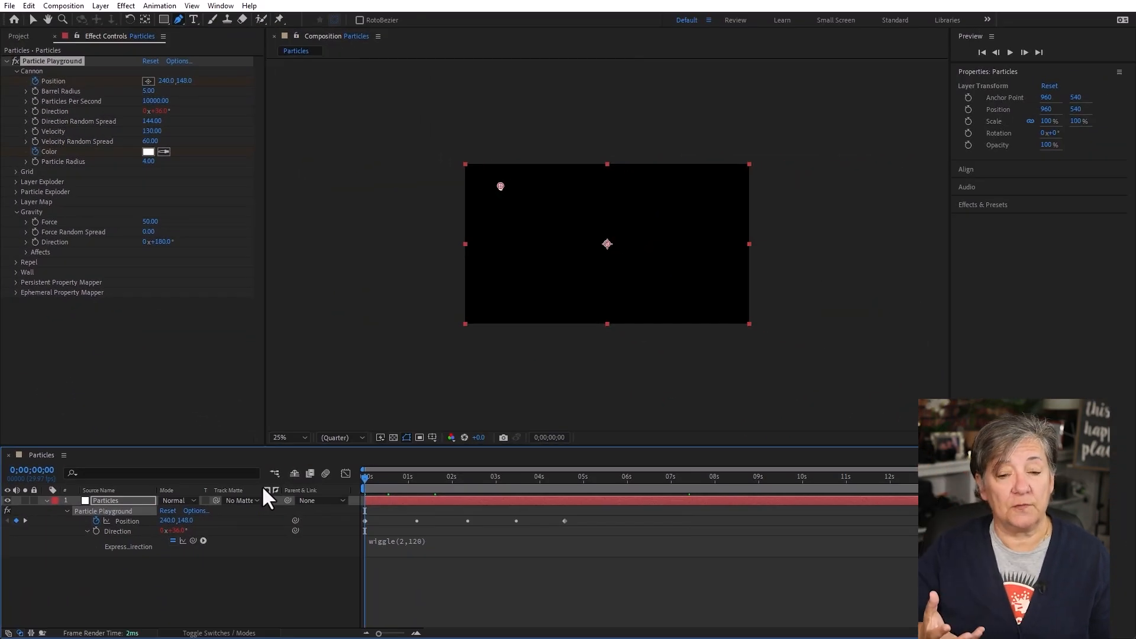
{"action": "key", "text": "space"}
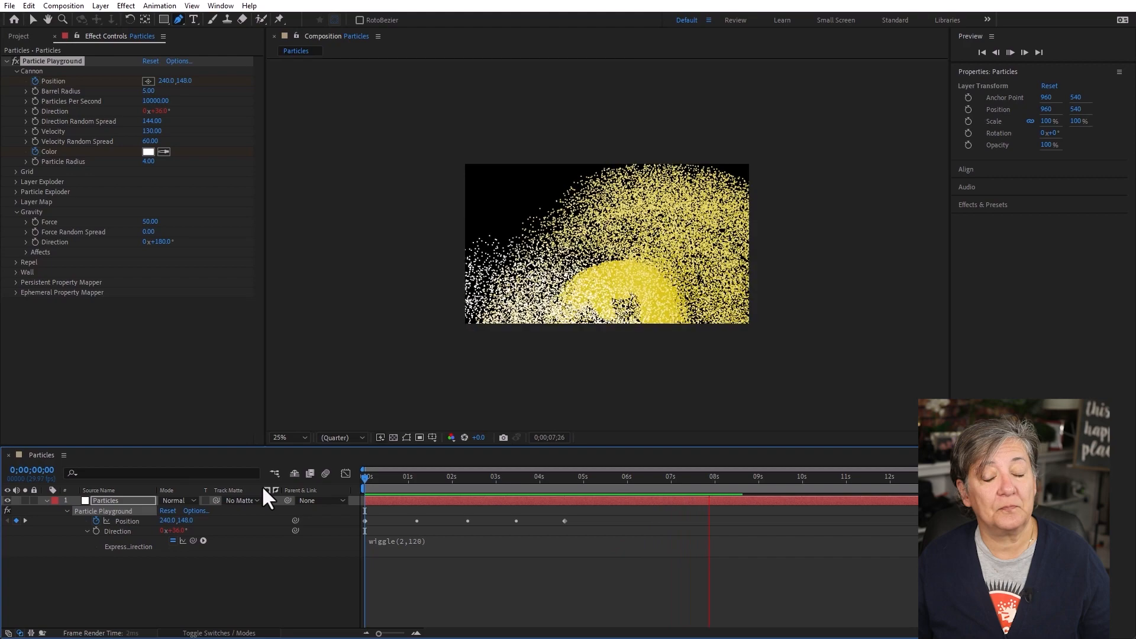
{"action": "key", "text": "space"}
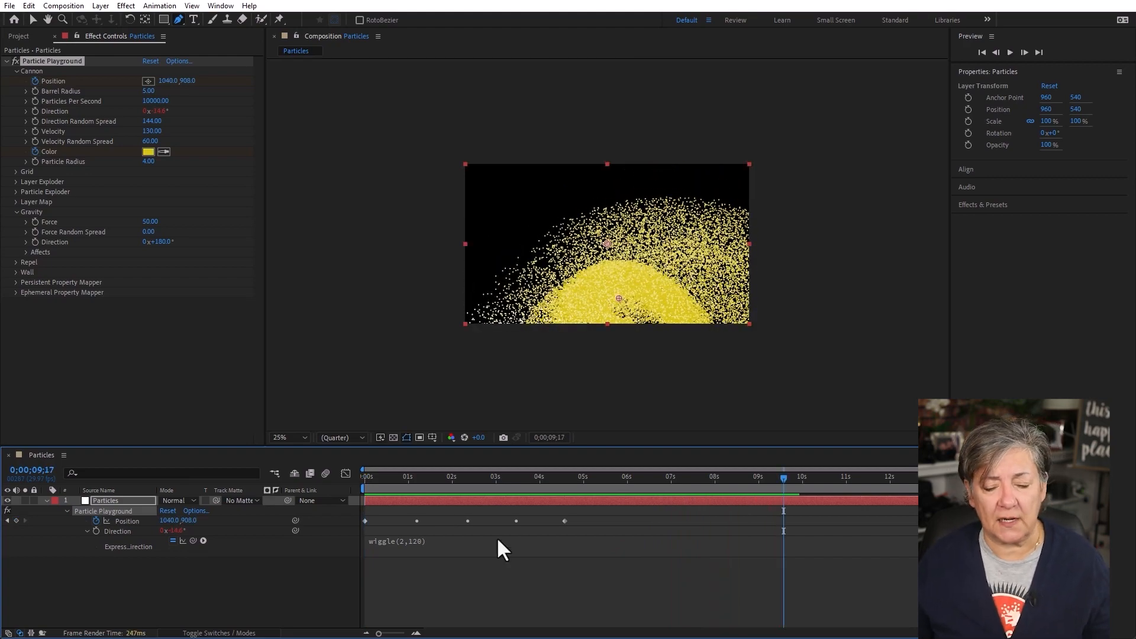
Keyframe the cannon's Particles Per Second from 10000 at the last Position keyframe down to 0, and preview the animation.
{"action": "left_click_drag", "start_coordinate": [587, 472], "coordinate": [566, 473]}
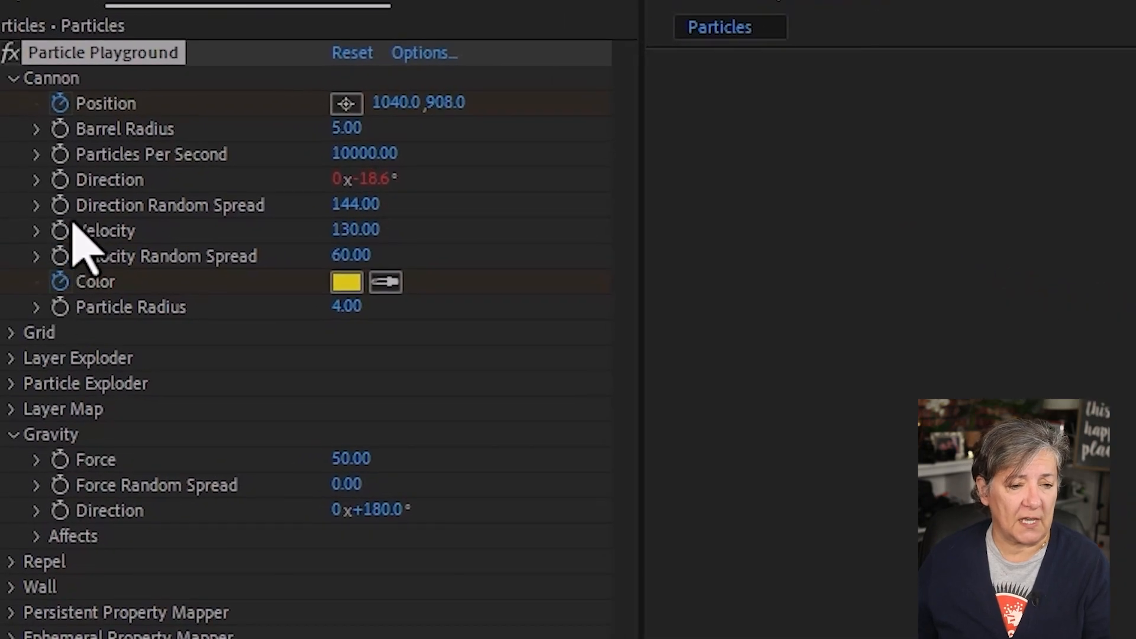
{"action": "left_click", "coordinate": [60, 154]}
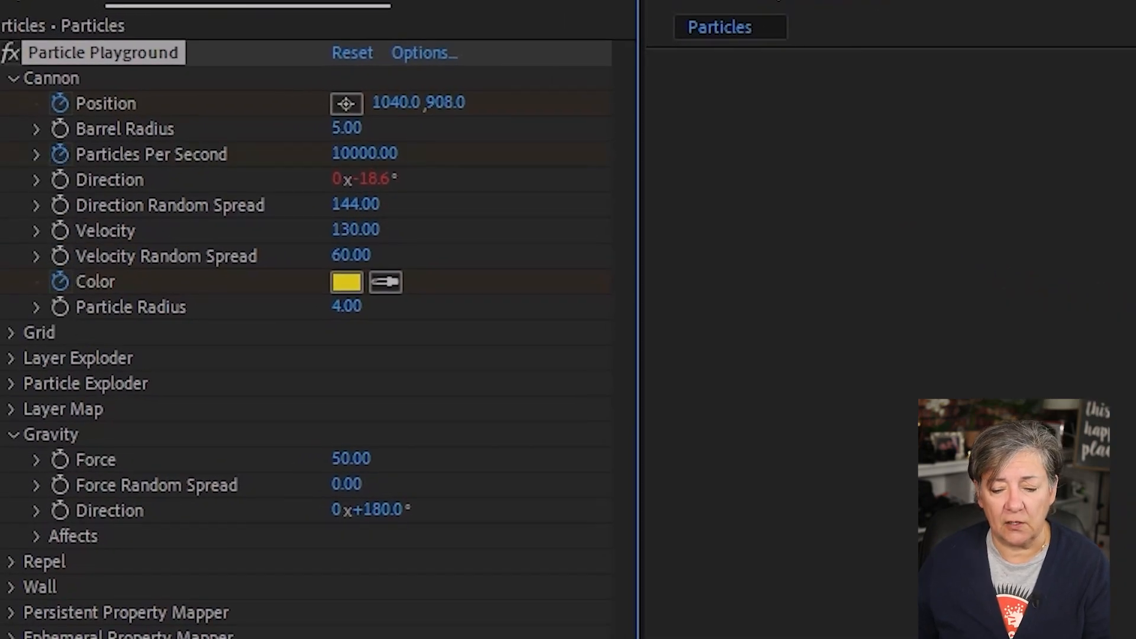
{"action": "left_click", "coordinate": [361, 155]}
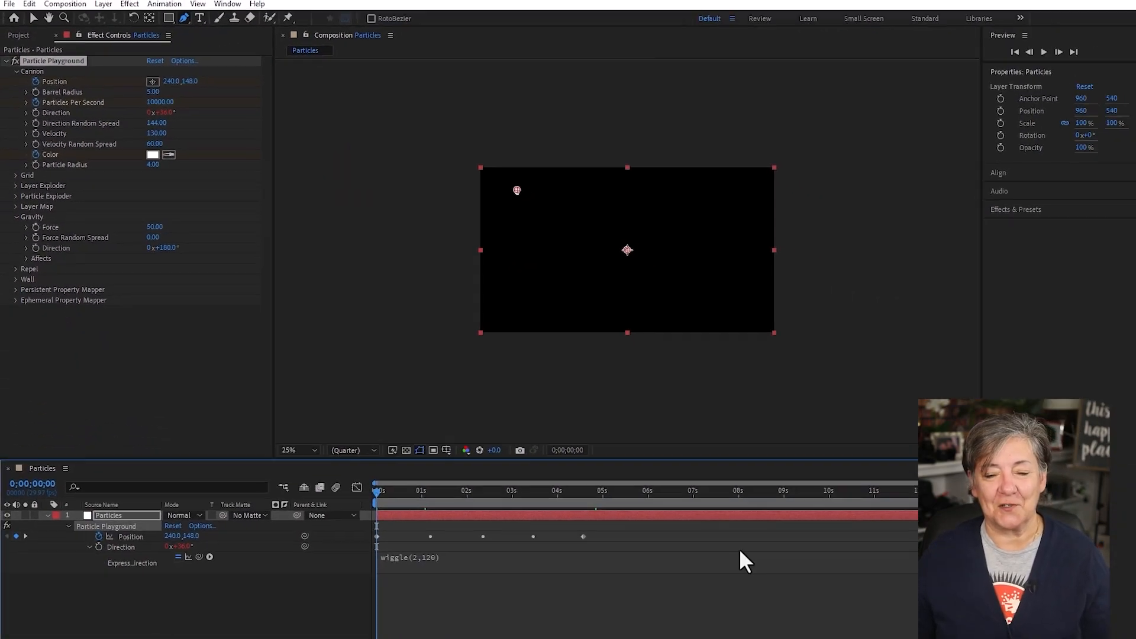
{"action": "key", "text": "space"}
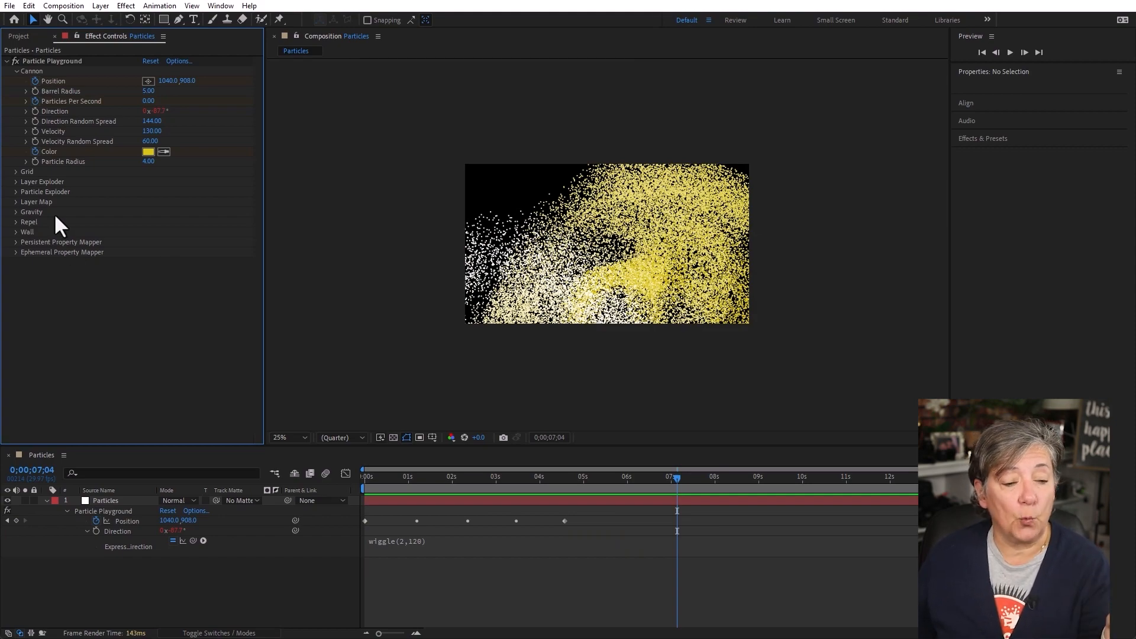
Draw a nearly horizontal open mask line across the lower part of the Particles layer for use with the Wall settings.
{"action": "left_click", "coordinate": [16, 232]}
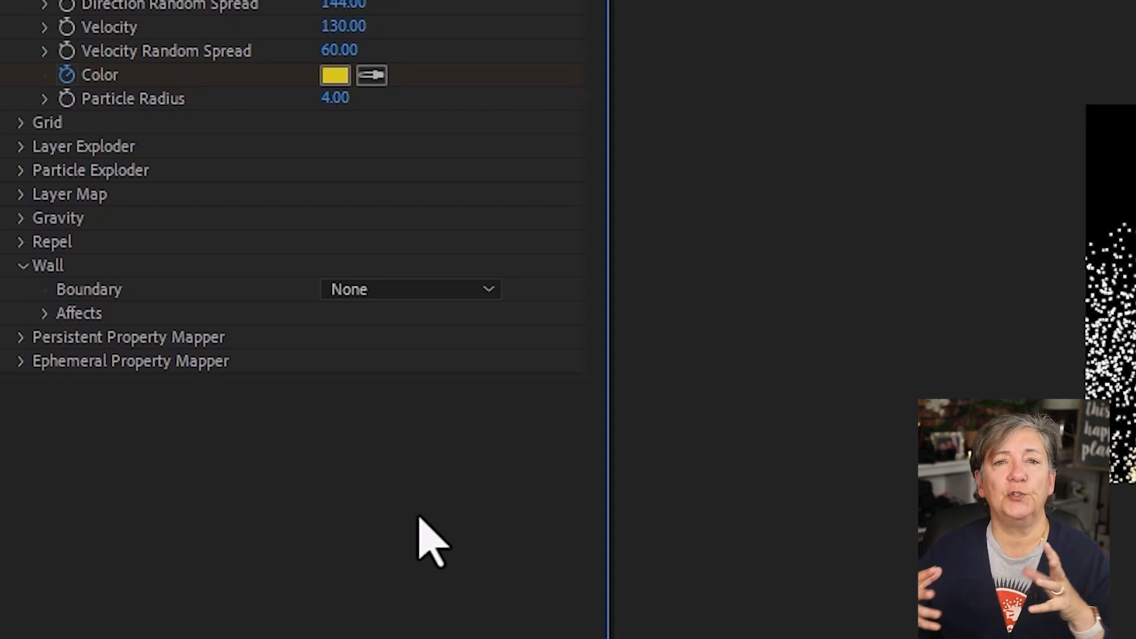
{"action": "key", "text": "space"}
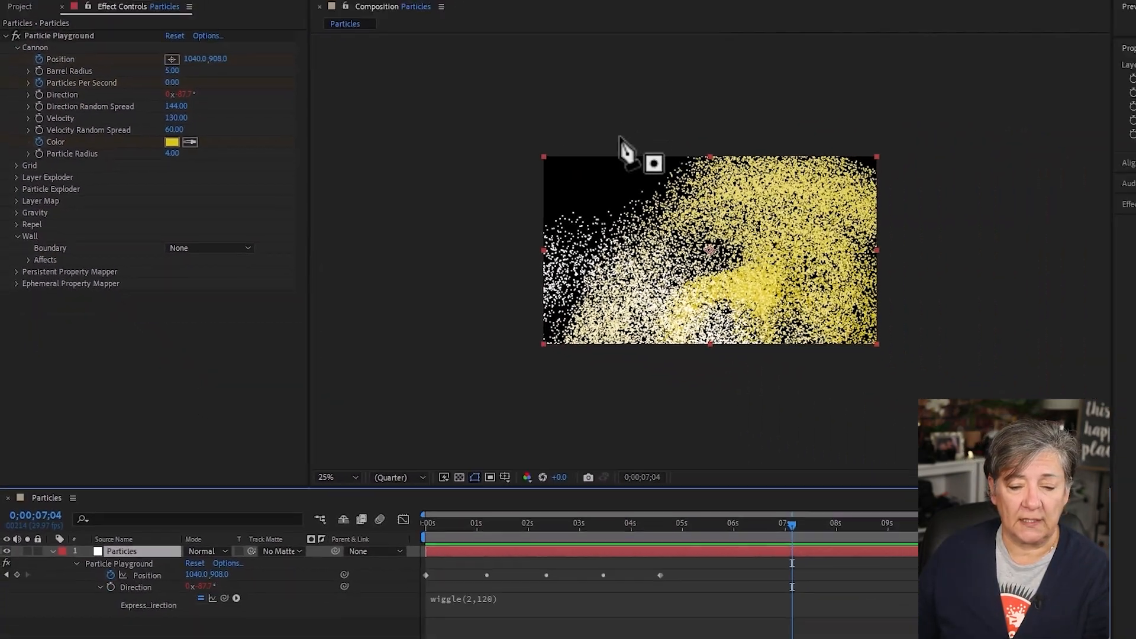
{"action": "left_click", "coordinate": [576, 300]}
{"action": "left_click", "coordinate": [731, 291]}
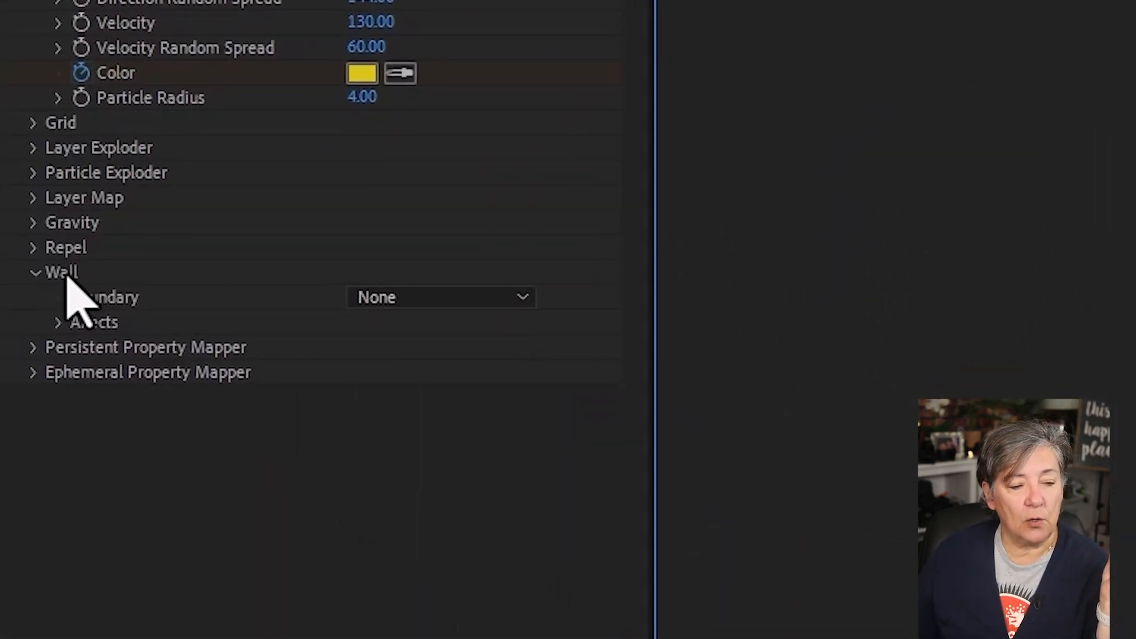
Set the Wall Boundary to Mask 1 and preview the animation from the start.
{"action": "left_click", "coordinate": [391, 298]}
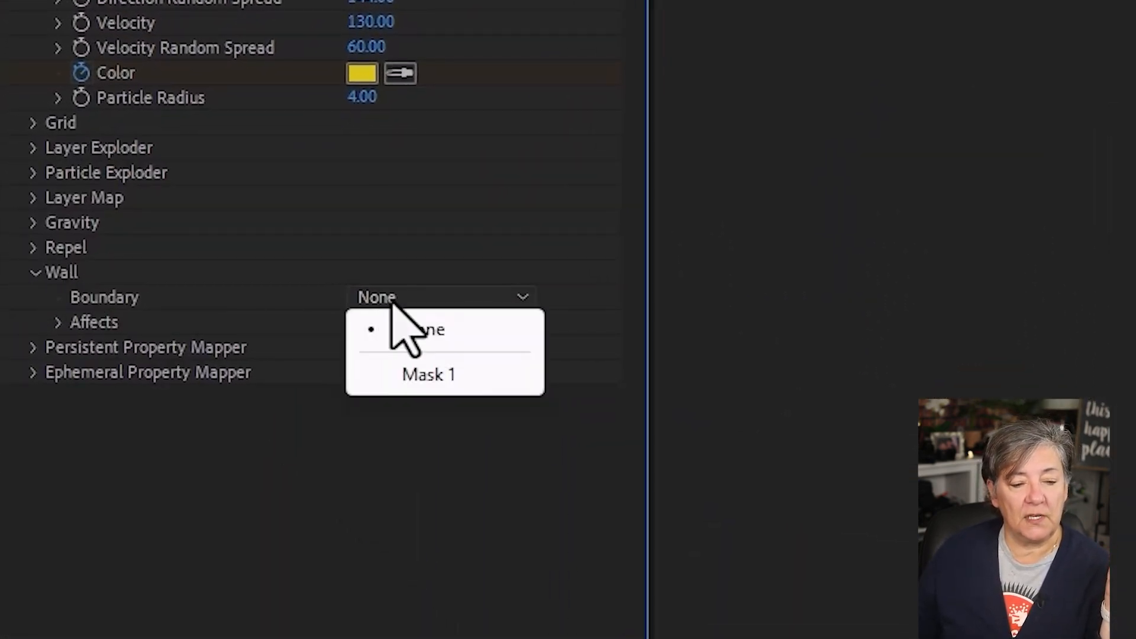
{"action": "left_click", "coordinate": [467, 374]}
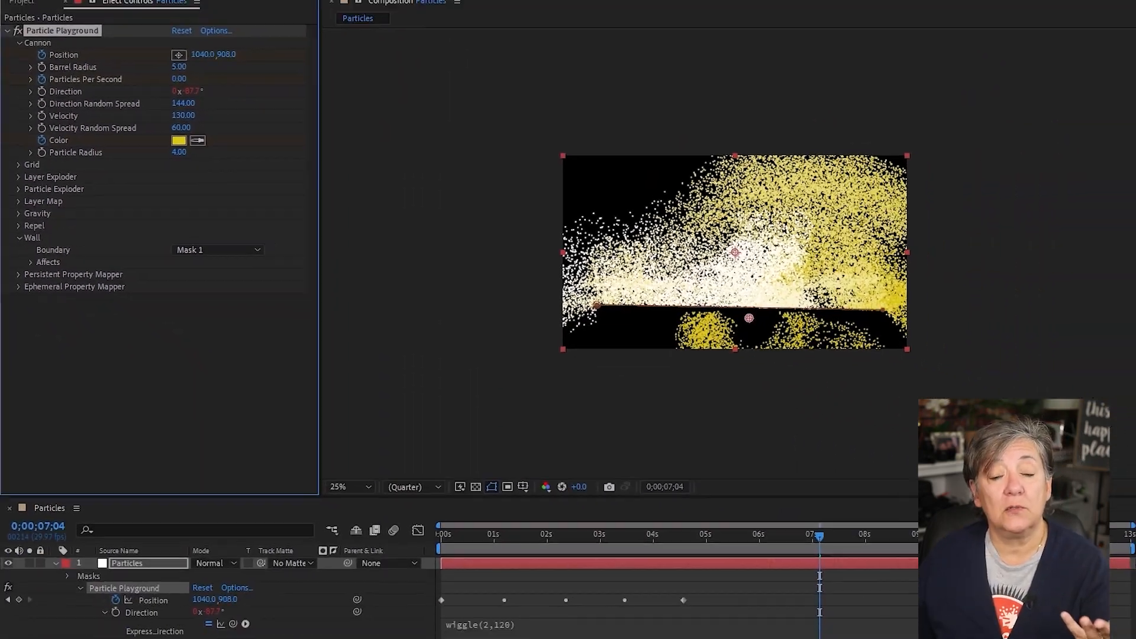
{"action": "left_click_drag", "start_coordinate": [475, 534], "coordinate": [392, 534]}
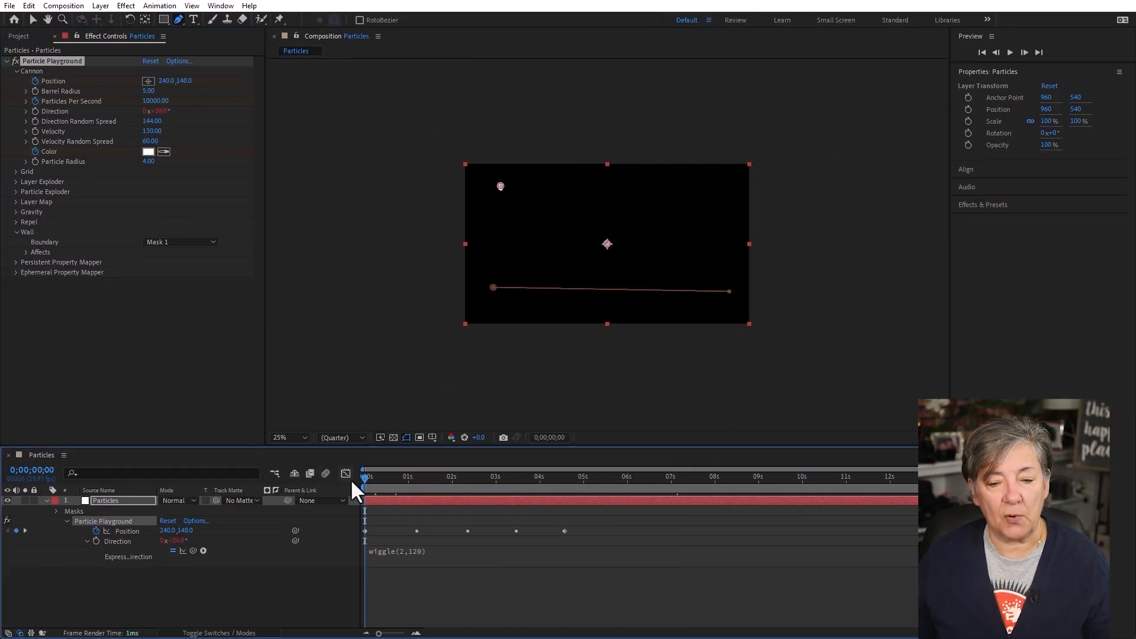
{"action": "key", "text": "space"}
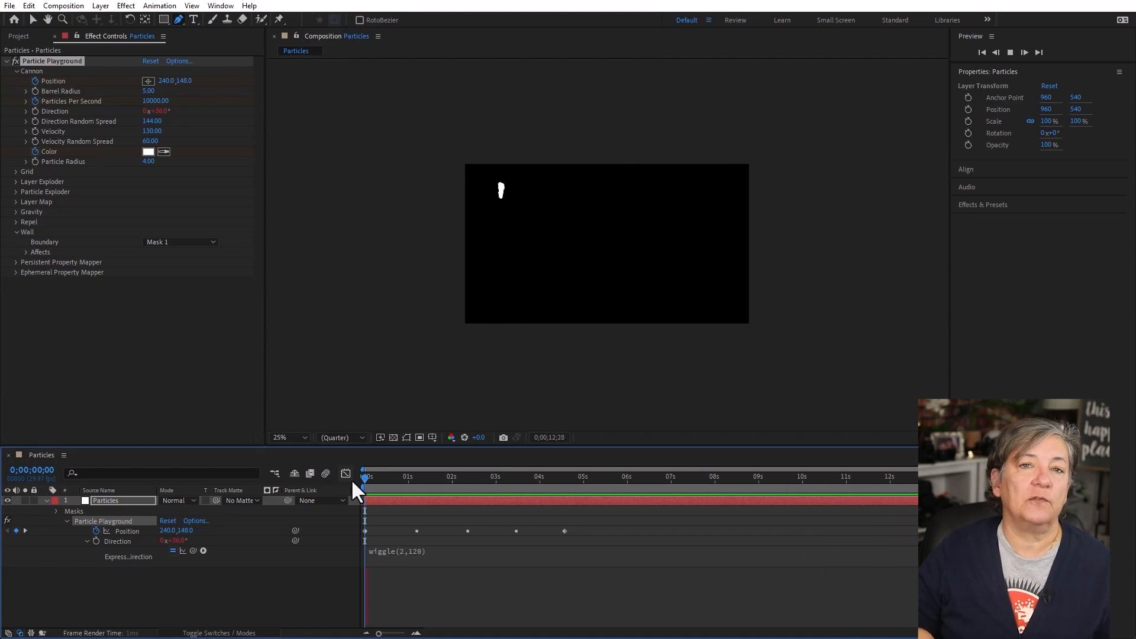
{"action": "key", "text": "space"}
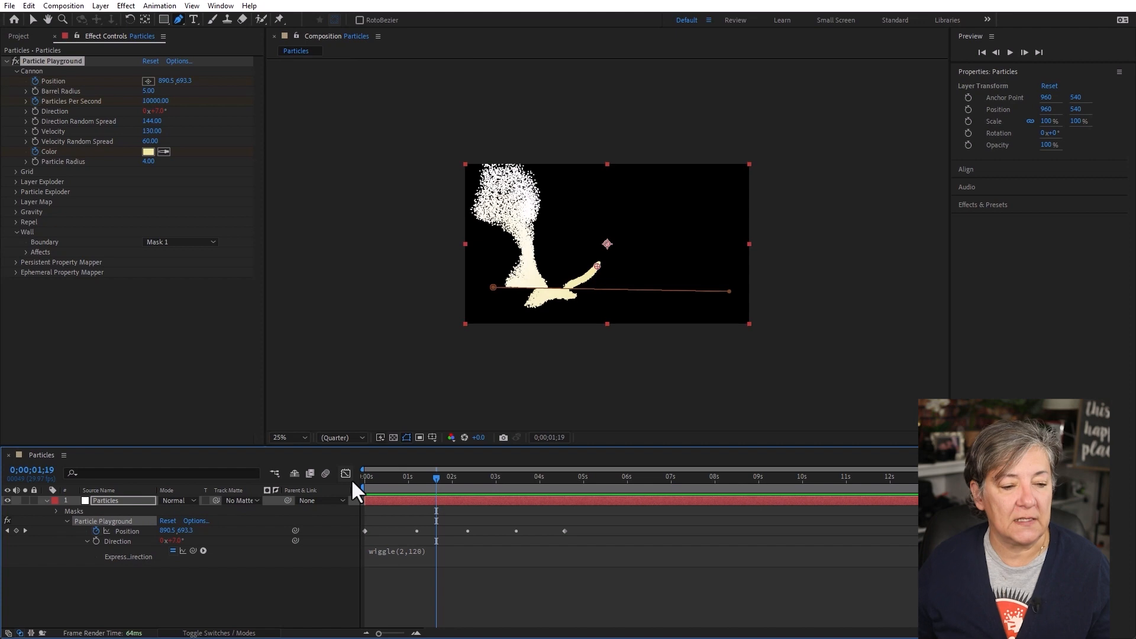
Reset the Wall Boundary to None and collapse the Wall settings.
{"action": "left_click", "coordinate": [158, 243]}
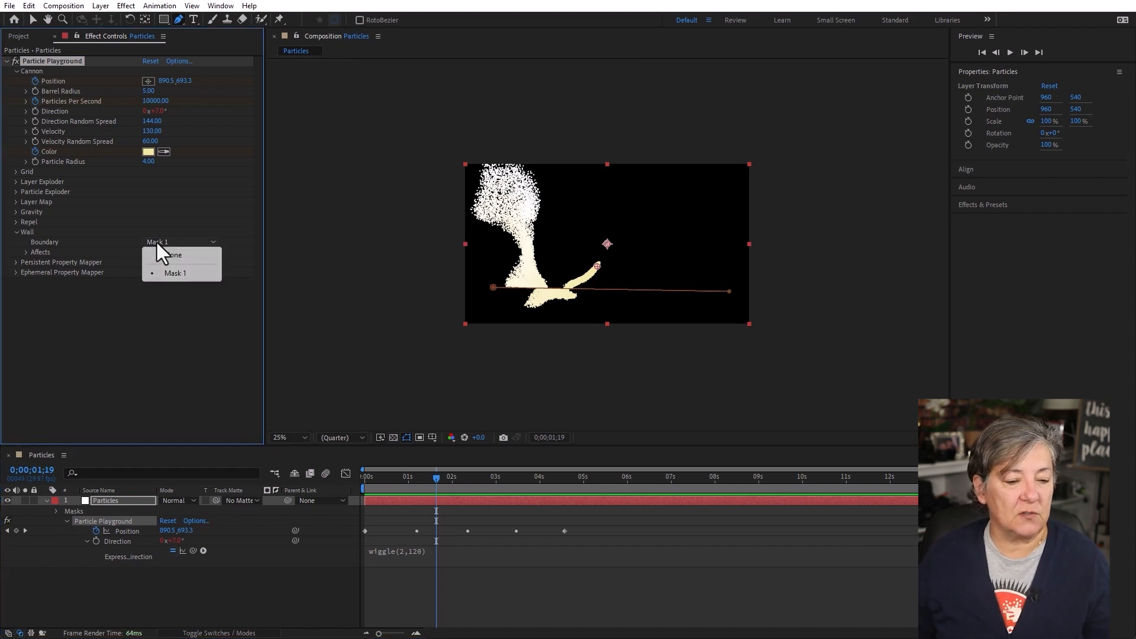
{"action": "left_click", "coordinate": [169, 254]}
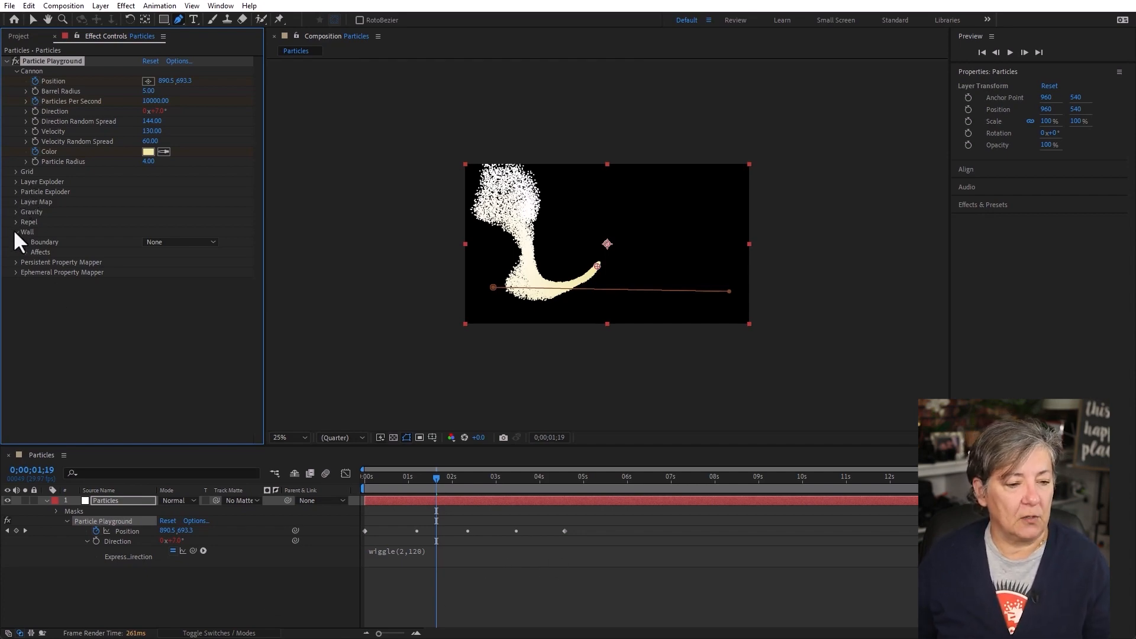
{"action": "left_click", "coordinate": [16, 232]}
Expand the Layer Map settings and activate the Star tool with its stroke set to None.
{"action": "left_click", "coordinate": [17, 202]}
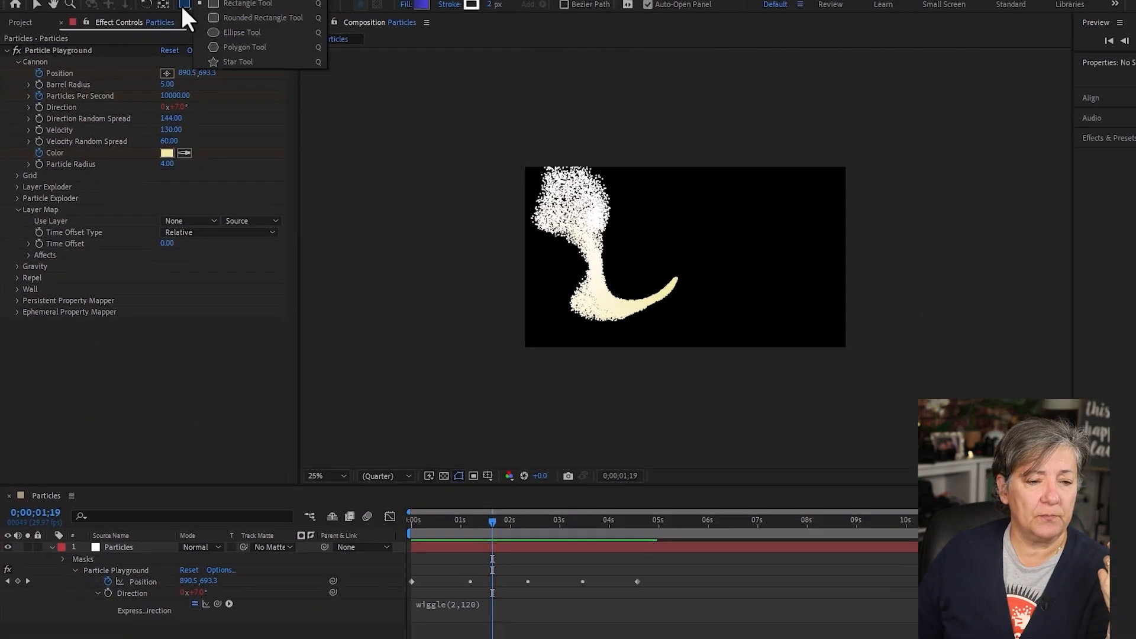
{"action": "left_click", "coordinate": [237, 61]}
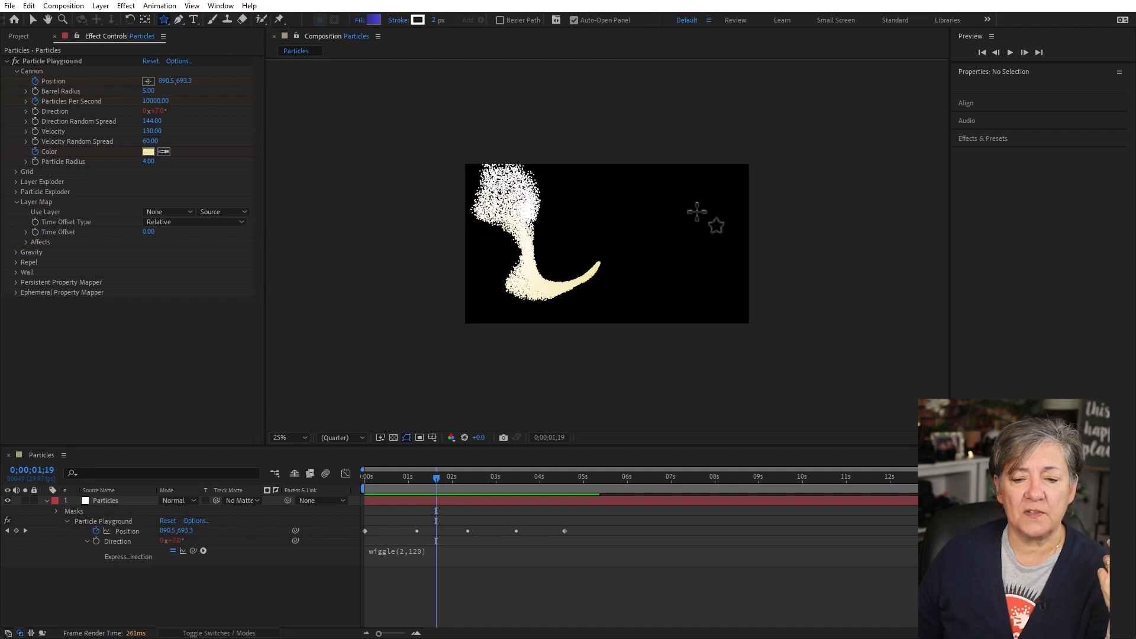
{"action": "left_click", "coordinate": [398, 20]}
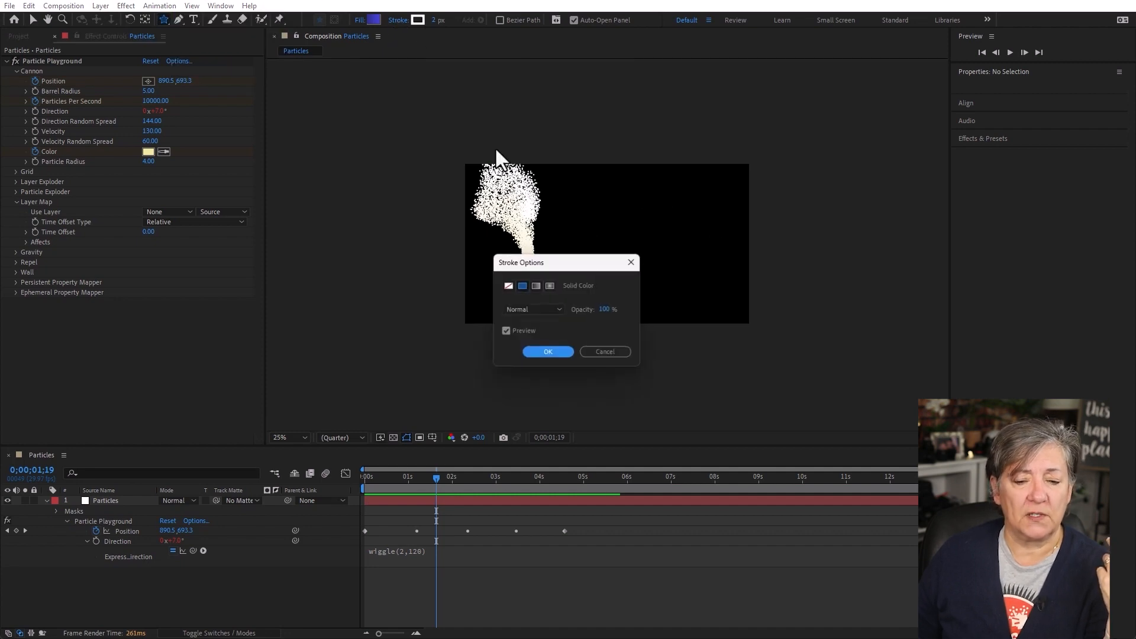
{"action": "left_click", "coordinate": [507, 286]}
{"action": "left_click", "coordinate": [547, 354]}
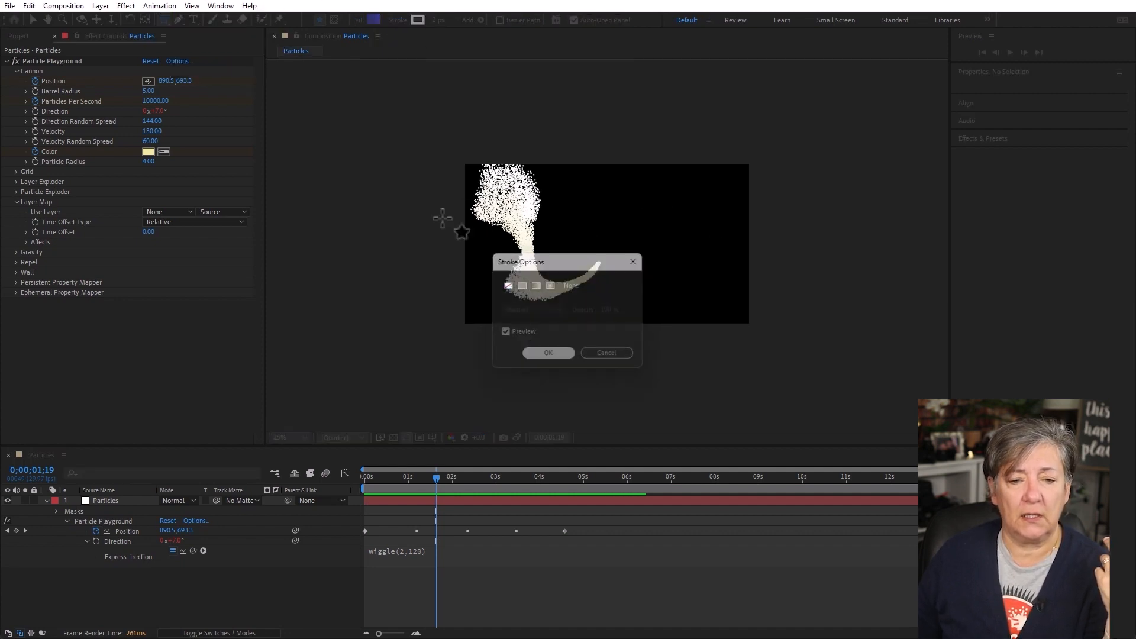
Change the first colour stop of the shape's linear gradient fill to yellow FFDA10.
{"action": "left_click", "coordinate": [372, 20]}
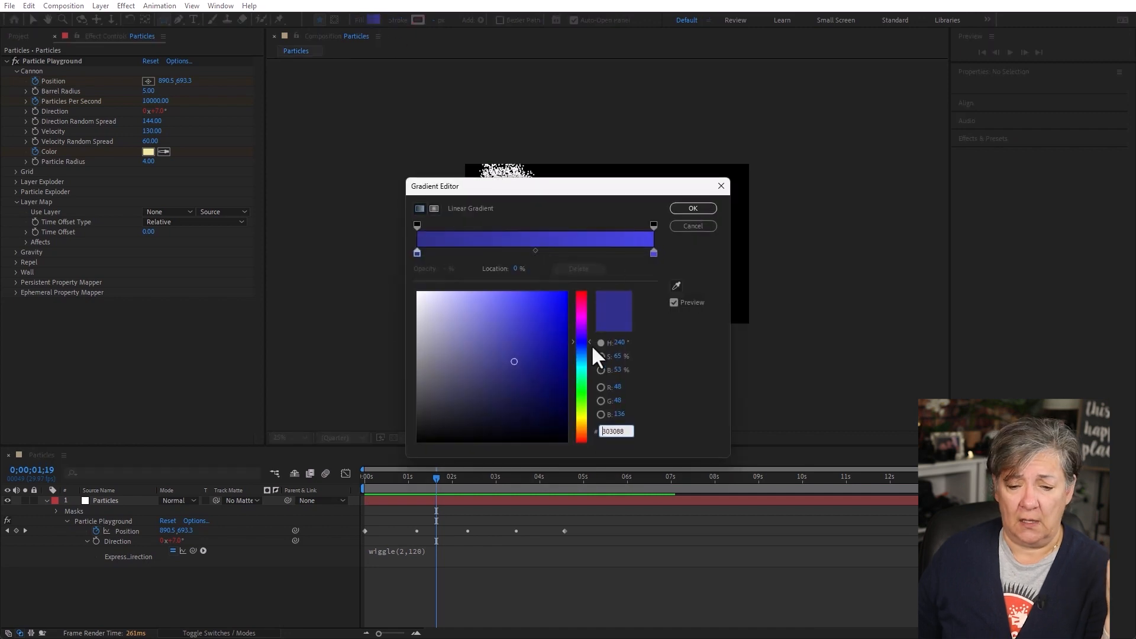
{"action": "left_click", "coordinate": [580, 422]}
{"action": "left_click_drag", "start_coordinate": [539, 347], "coordinate": [557, 283]}
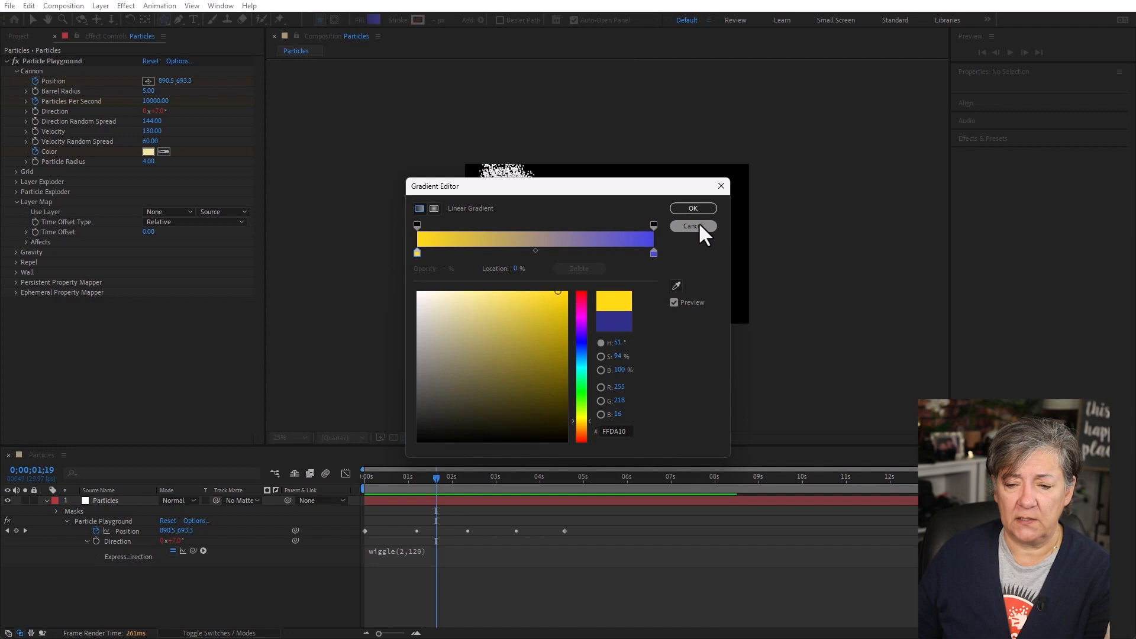
{"action": "left_click", "coordinate": [701, 210]}
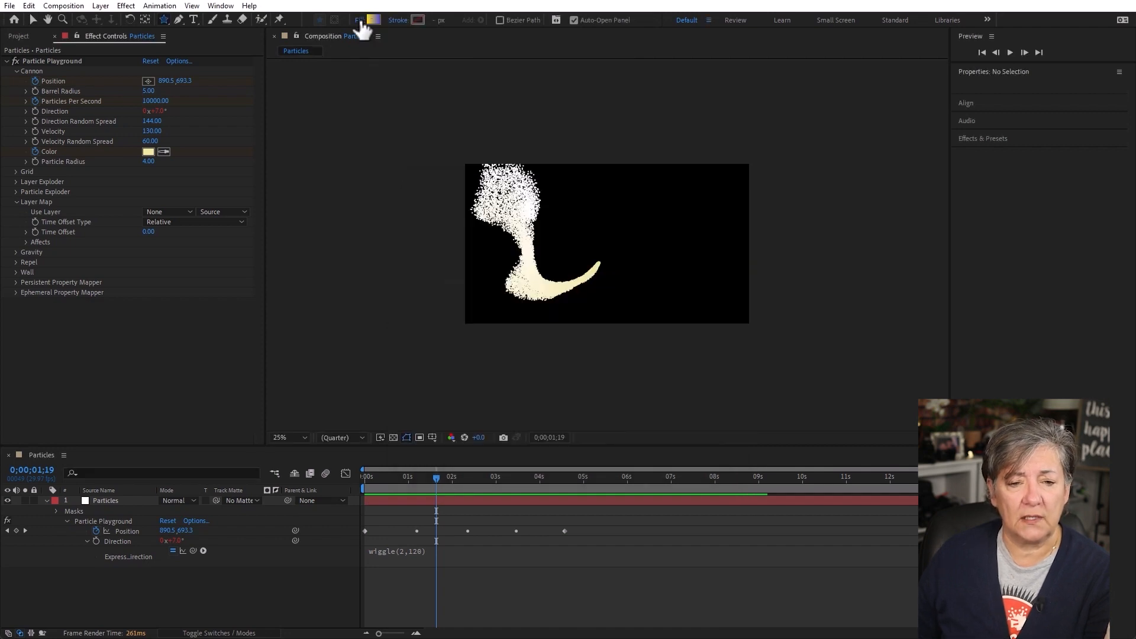
Switch the shape fill to Solid Color and make it bright yellow.
{"action": "left_click", "coordinate": [362, 20]}
{"action": "left_click", "coordinate": [521, 286]}
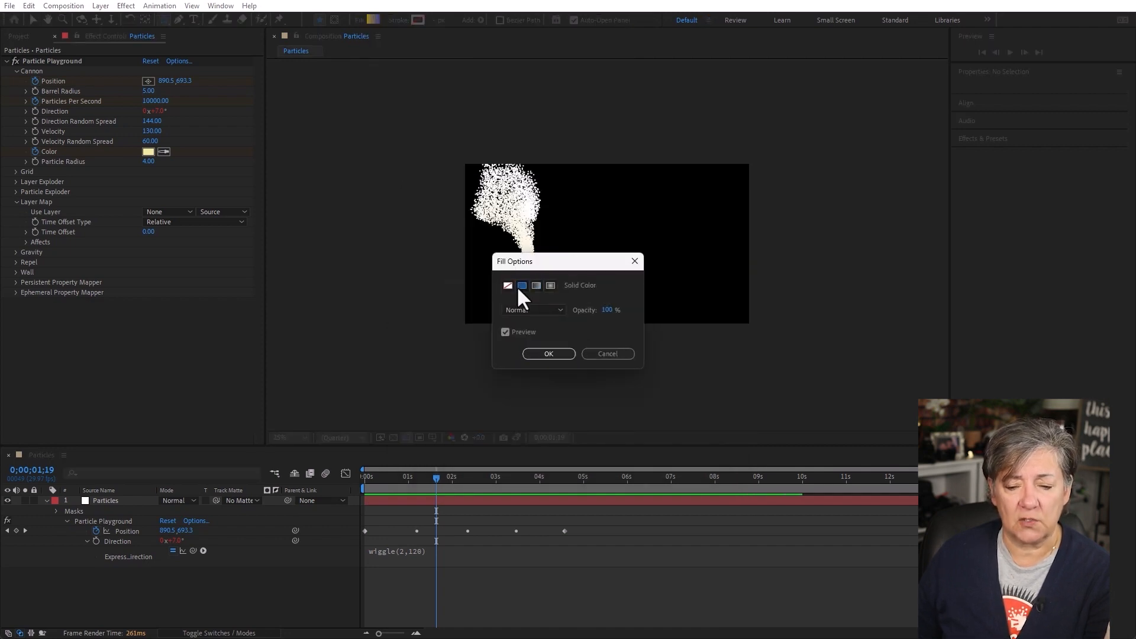
{"action": "left_click", "coordinate": [548, 353]}
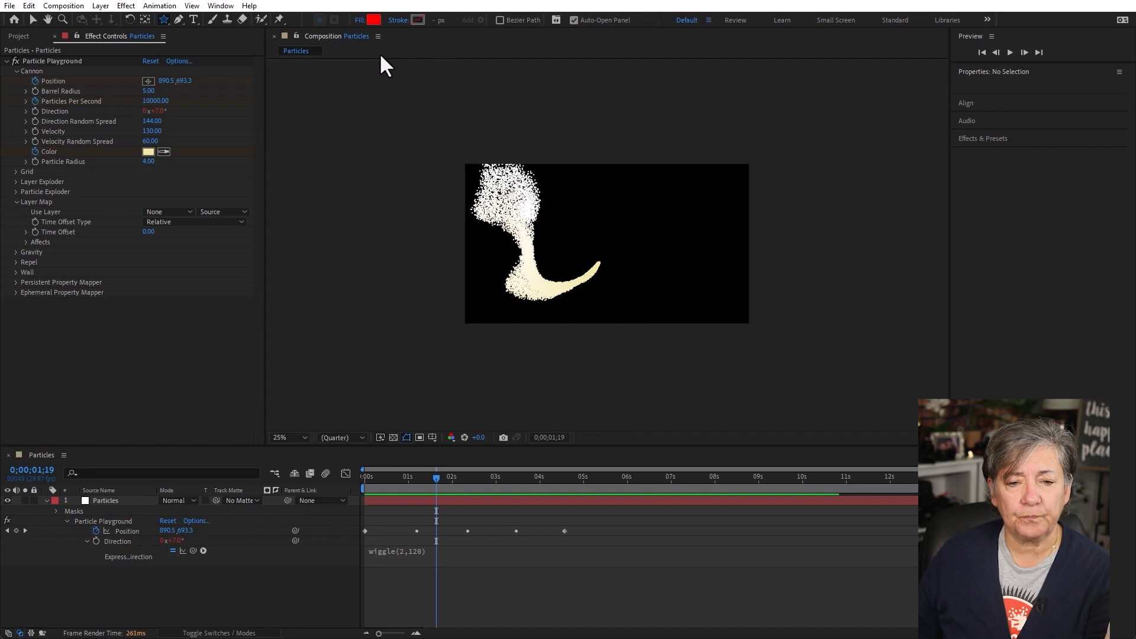
{"action": "left_click", "coordinate": [373, 17]}
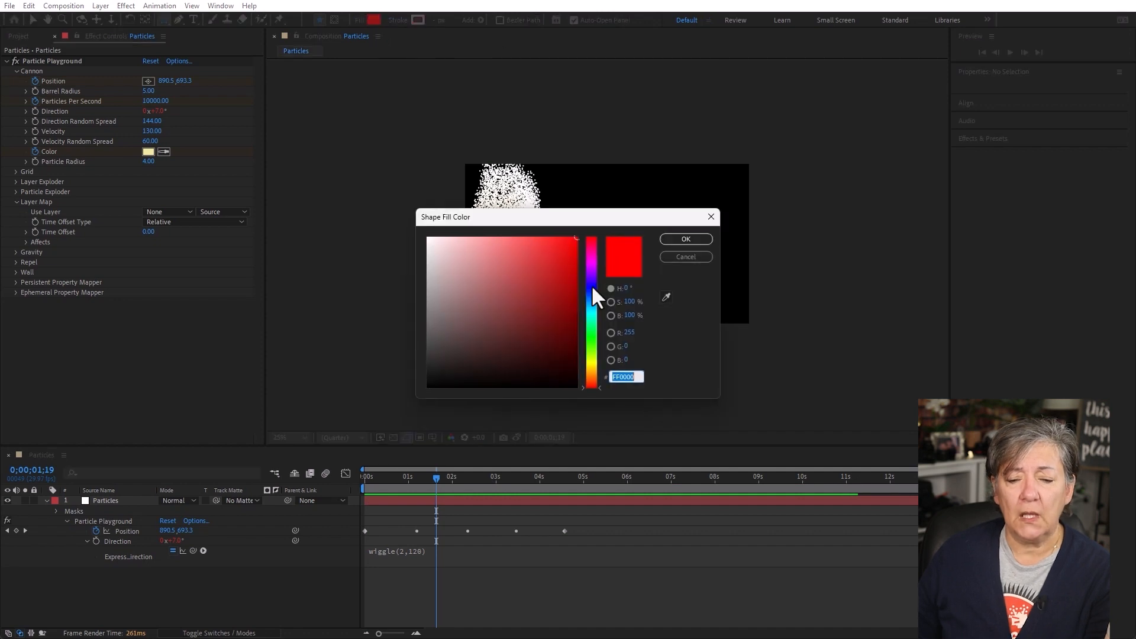
{"action": "left_click", "coordinate": [589, 364]}
{"action": "left_click_drag", "start_coordinate": [561, 259], "coordinate": [563, 245]}
{"action": "left_click", "coordinate": [705, 239]}
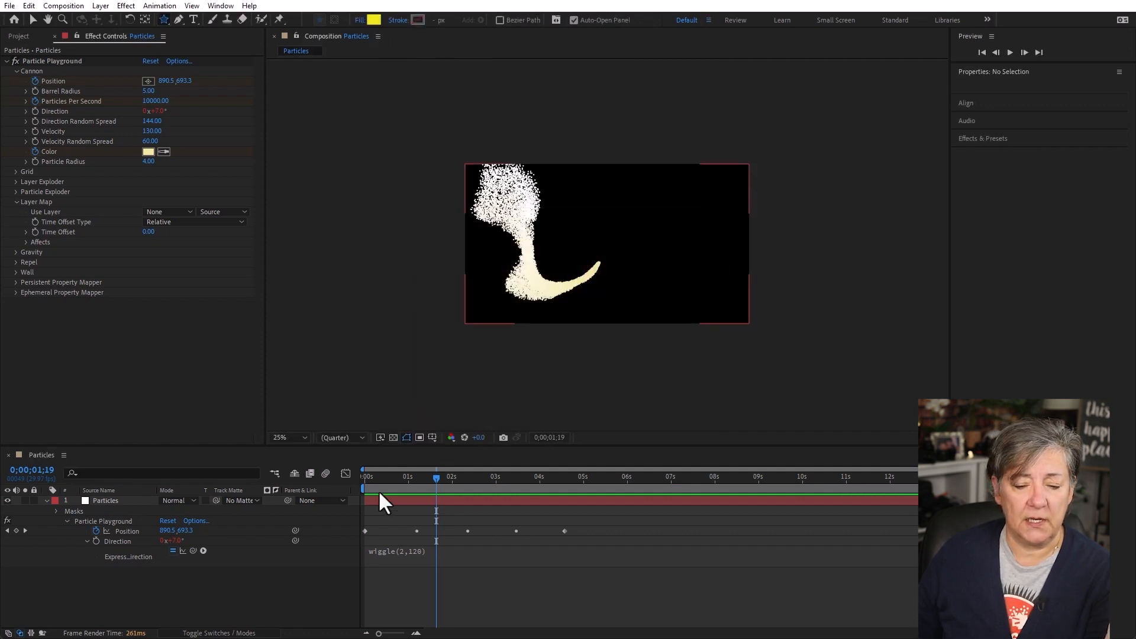
Draw a five-pointed star with an outer radius of about 158 just above the composition's centre, and centre its layer's anchor point.
{"action": "left_click_drag", "start_coordinate": [574, 224], "coordinate": [587, 245]}
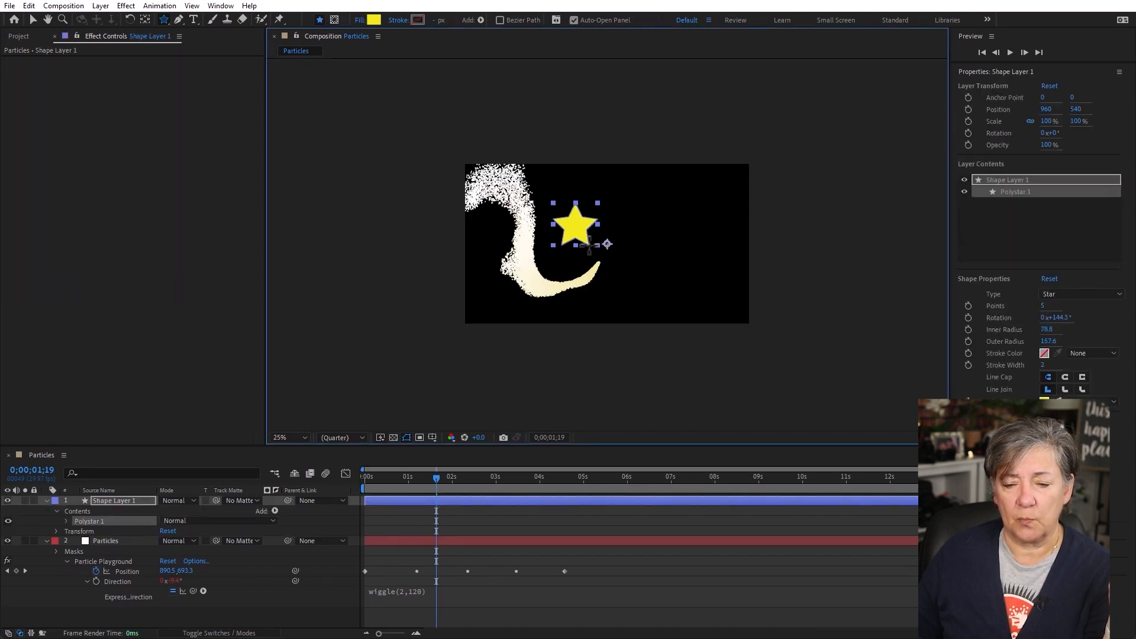
{"action": "left_click", "coordinate": [104, 501]}
{"action": "left_click", "coordinate": [31, 22]}
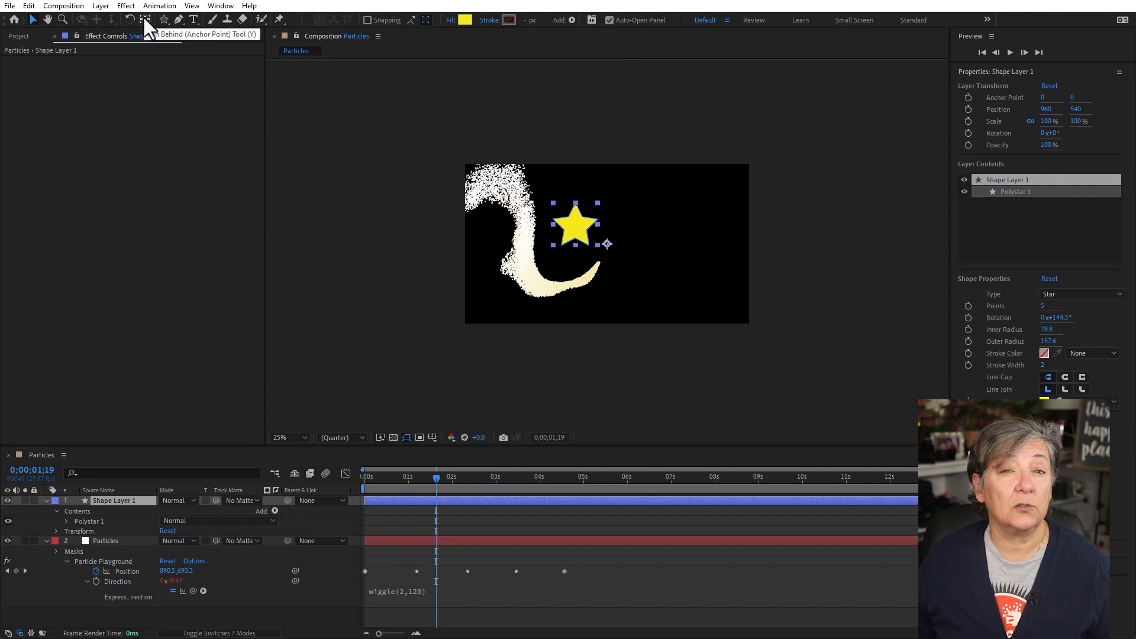
{"action": "double_click", "coordinate": [145, 20]}
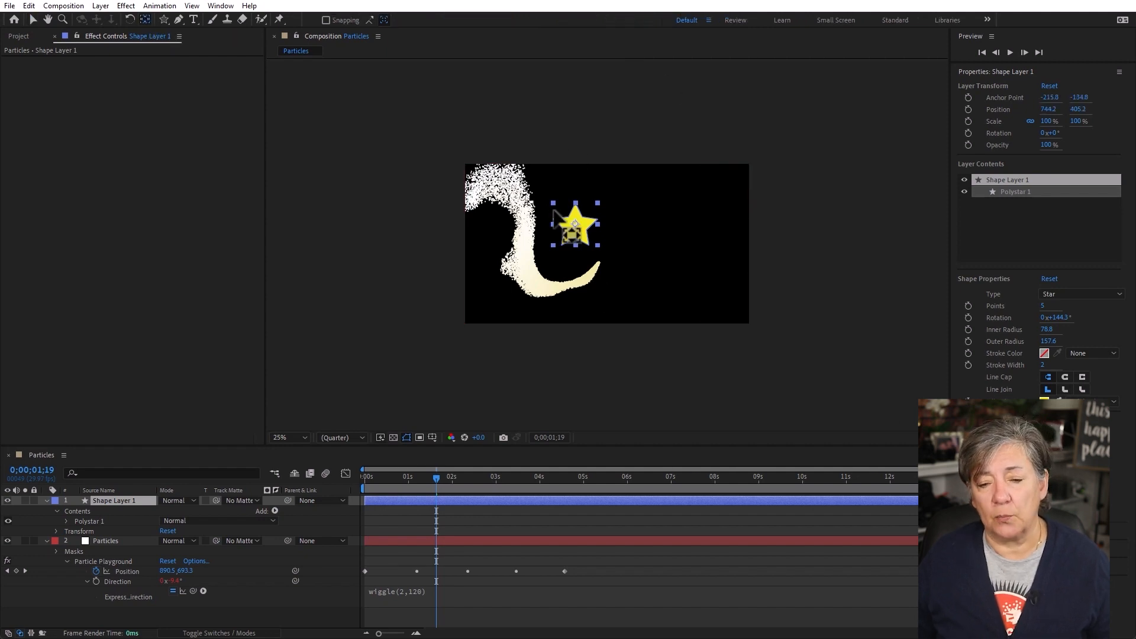
{"action": "left_click", "coordinate": [255, 602]}
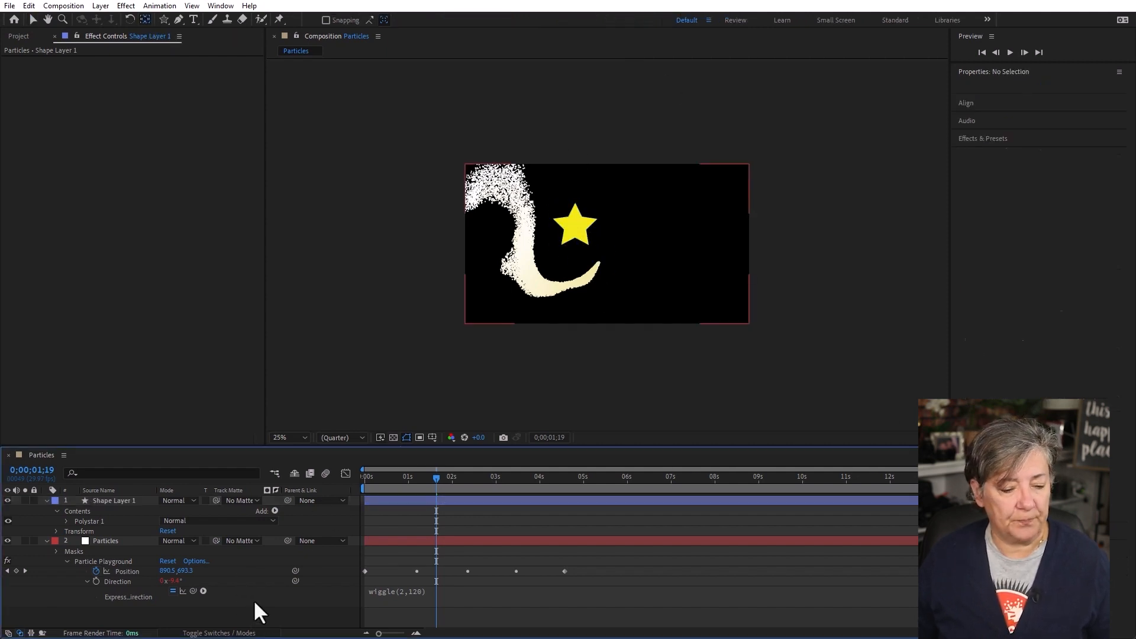
Rename the star's shape layer as Star.
{"action": "left_click", "coordinate": [130, 500]}
{"action": "key", "text": "Return"}
{"action": "type", "text": "Star"}
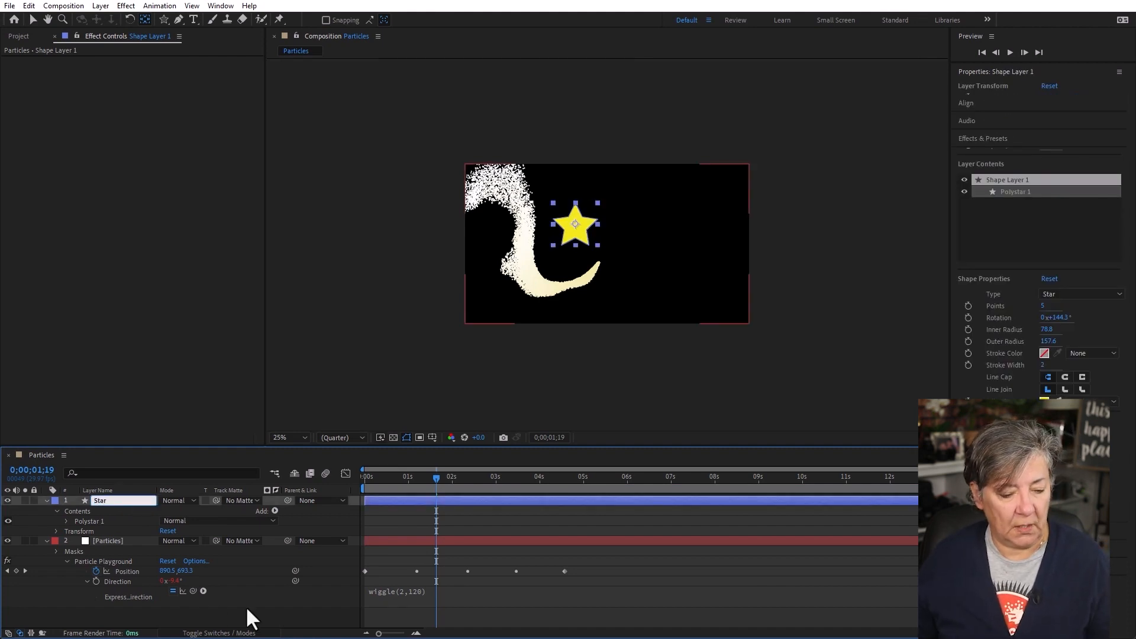
{"action": "left_click", "coordinate": [246, 606]}
Set the Particles layer's Layer Map to use the Star layer.
{"action": "left_click", "coordinate": [115, 540]}
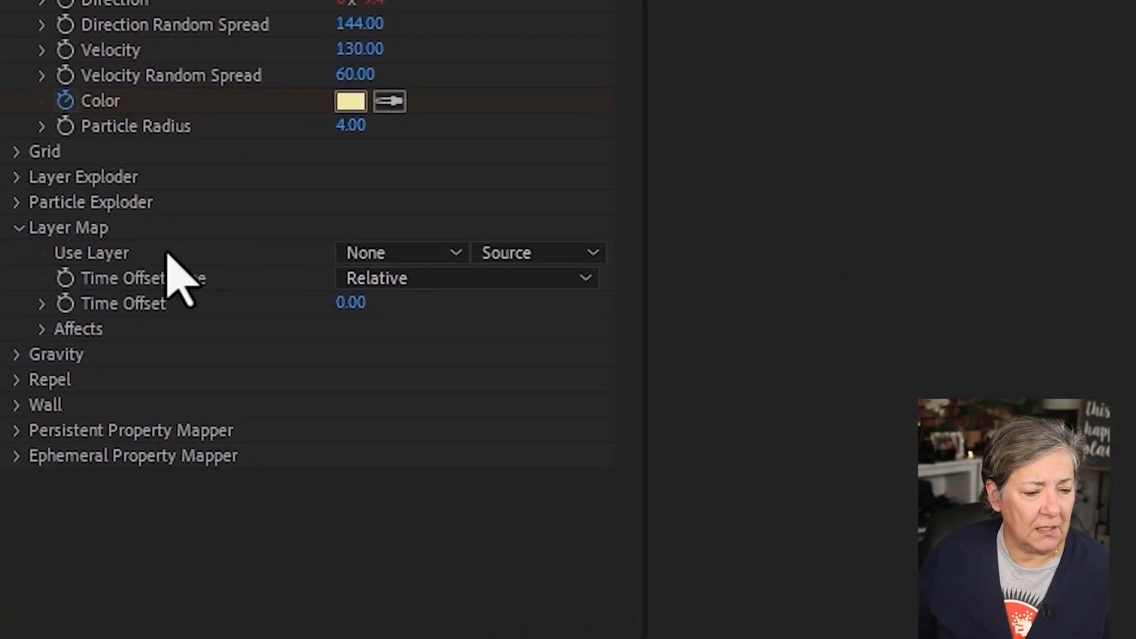
{"action": "left_click", "coordinate": [386, 254]}
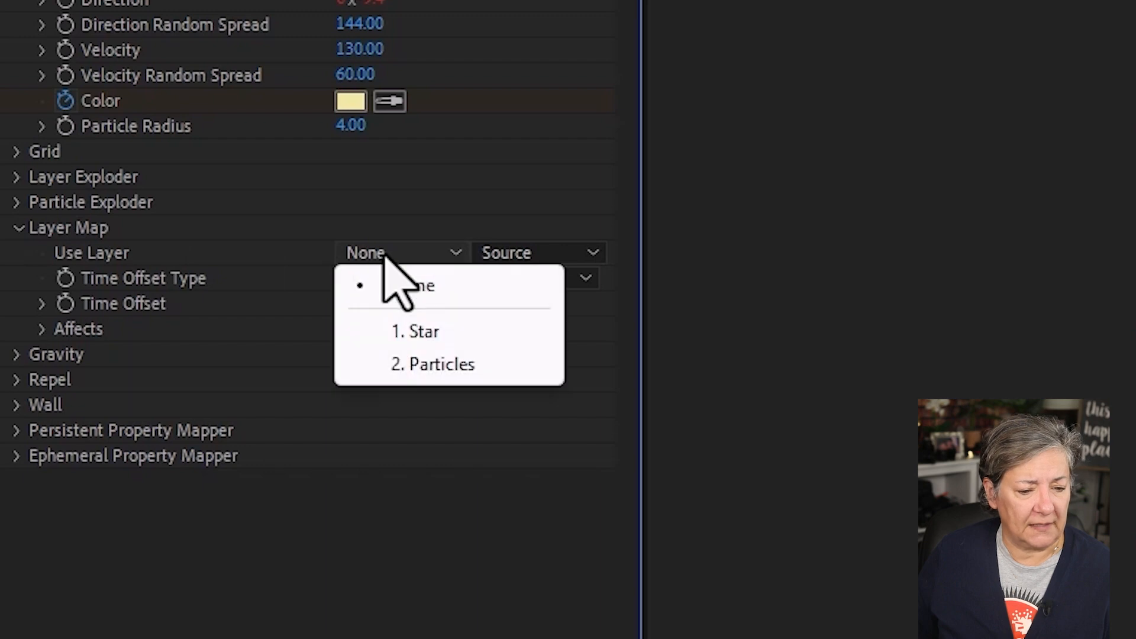
{"action": "left_click", "coordinate": [464, 330]}
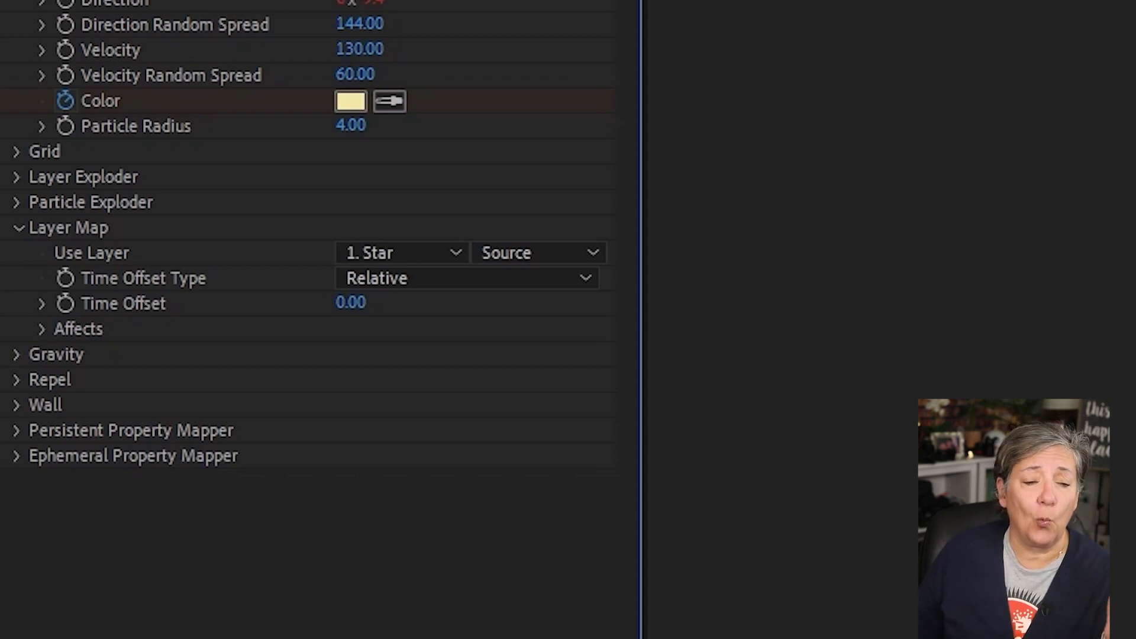
{"action": "scroll", "coordinate": [139, 20], "scroll_direction": "up", "scroll_amount": 4}
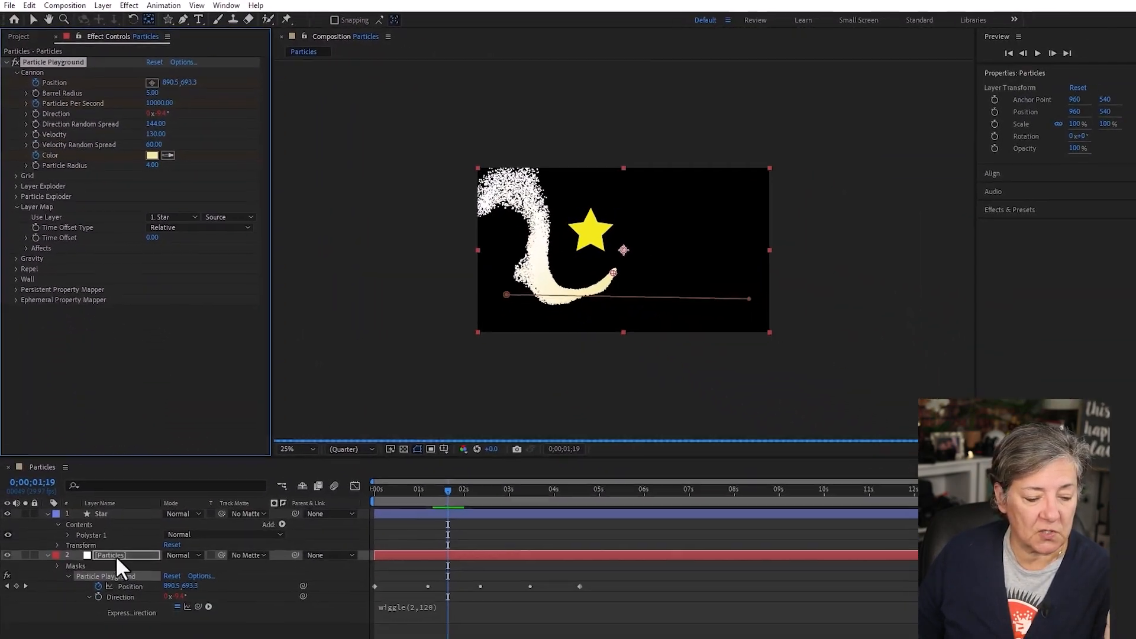
{"action": "left_click", "coordinate": [117, 556]}
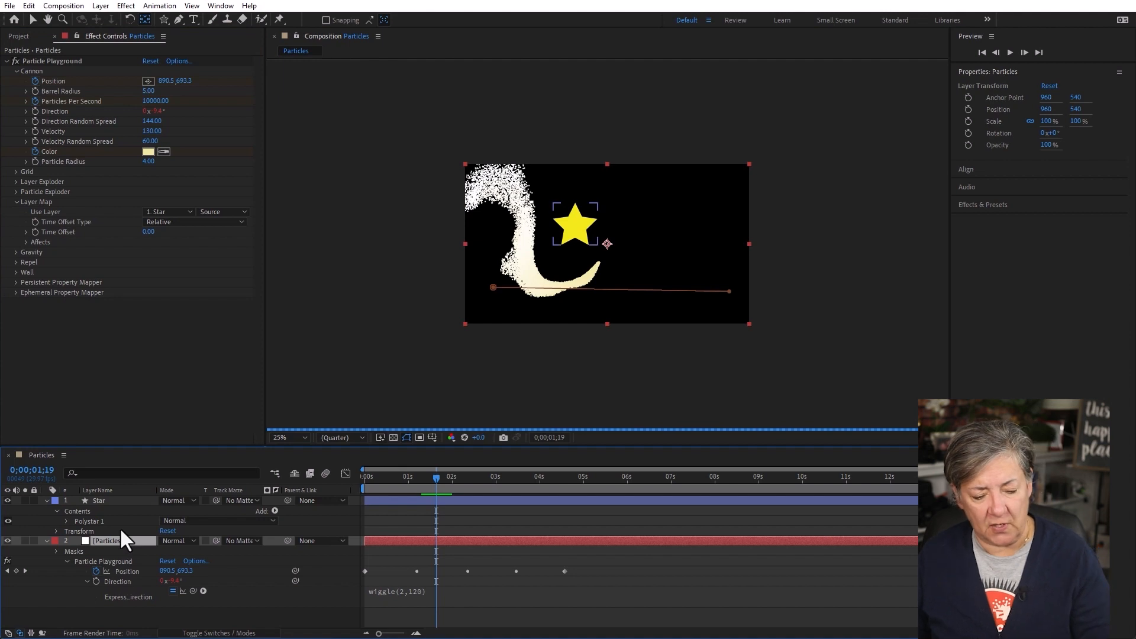
Set the Particles layer's Particles Per Second keyframe at 0;00;04;17 to 500.
{"action": "key", "text": "u"}
{"action": "key", "text": "u"}
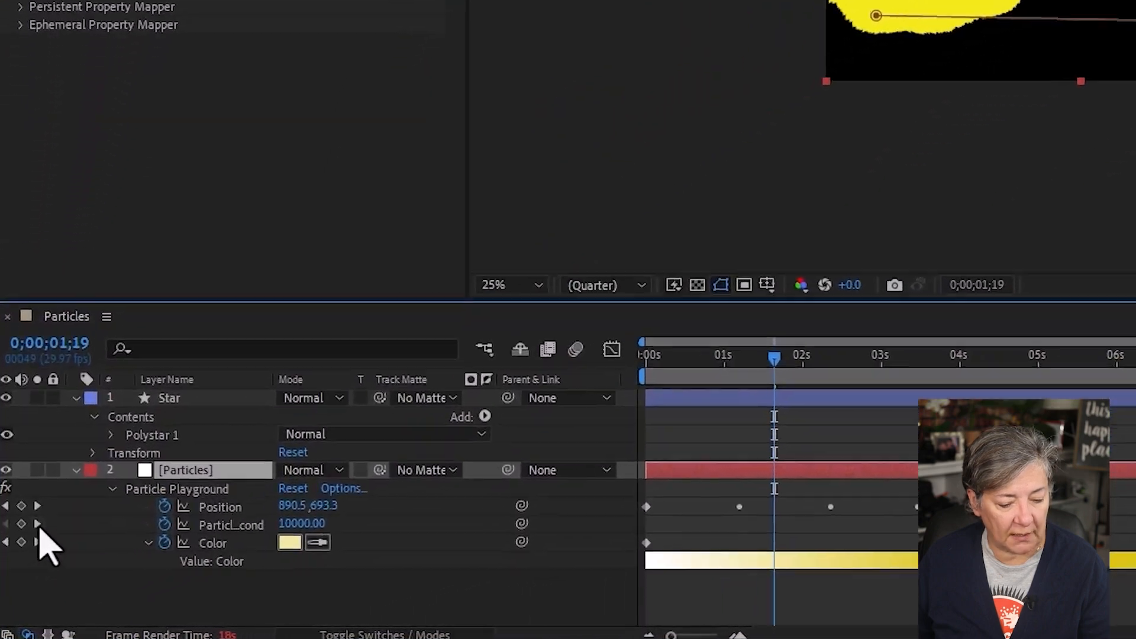
{"action": "left_click", "coordinate": [42, 509]}
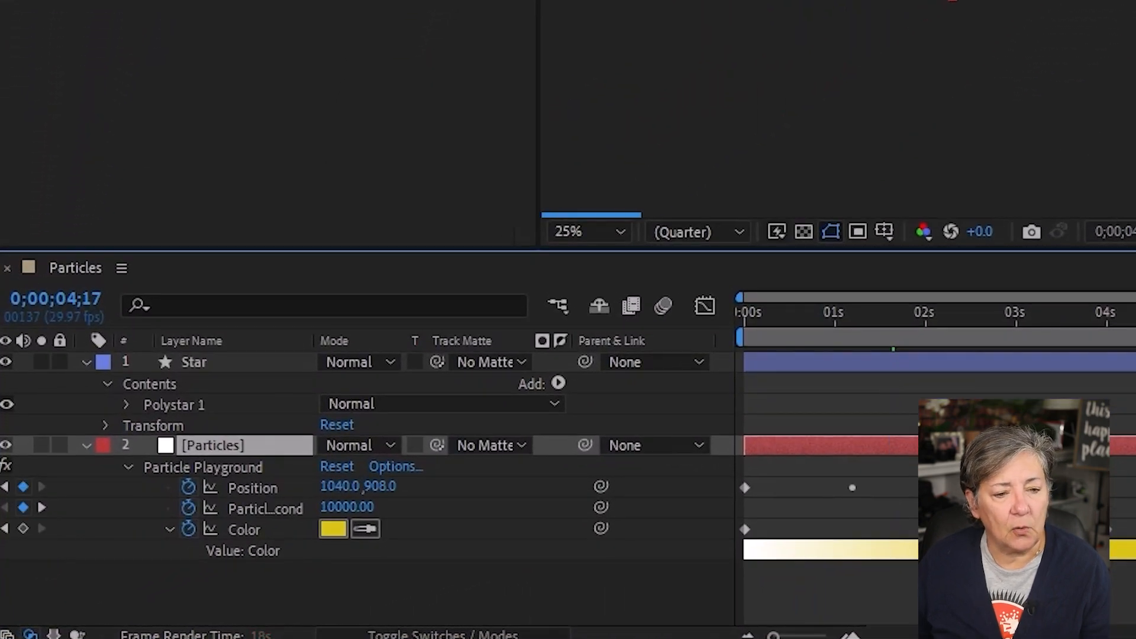
{"action": "left_click", "coordinate": [266, 5]}
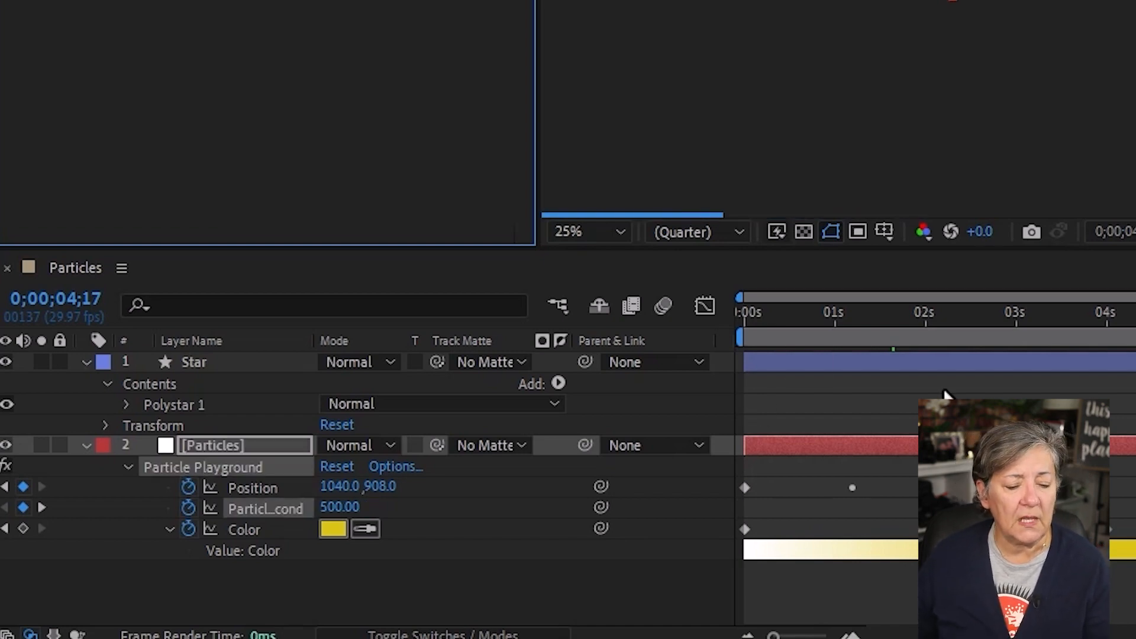
Scale the Star layer down to 5% and deselect it.
{"action": "left_click", "coordinate": [213, 365]}
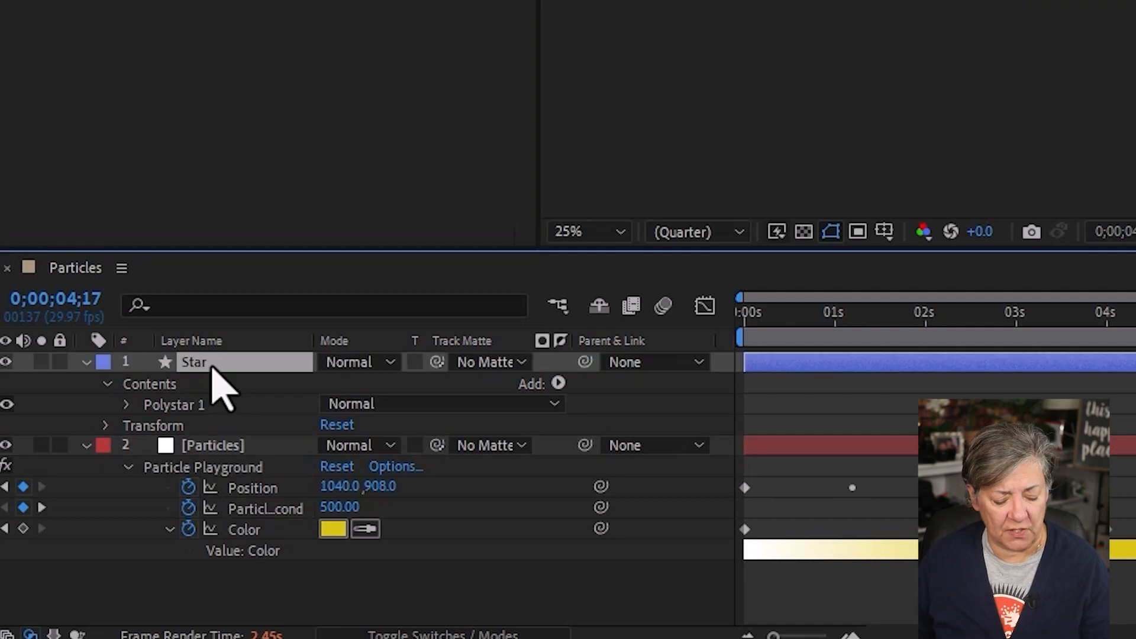
{"action": "key", "text": "s"}
{"action": "left_click_drag", "start_coordinate": [355, 383], "coordinate": [277, 404]}
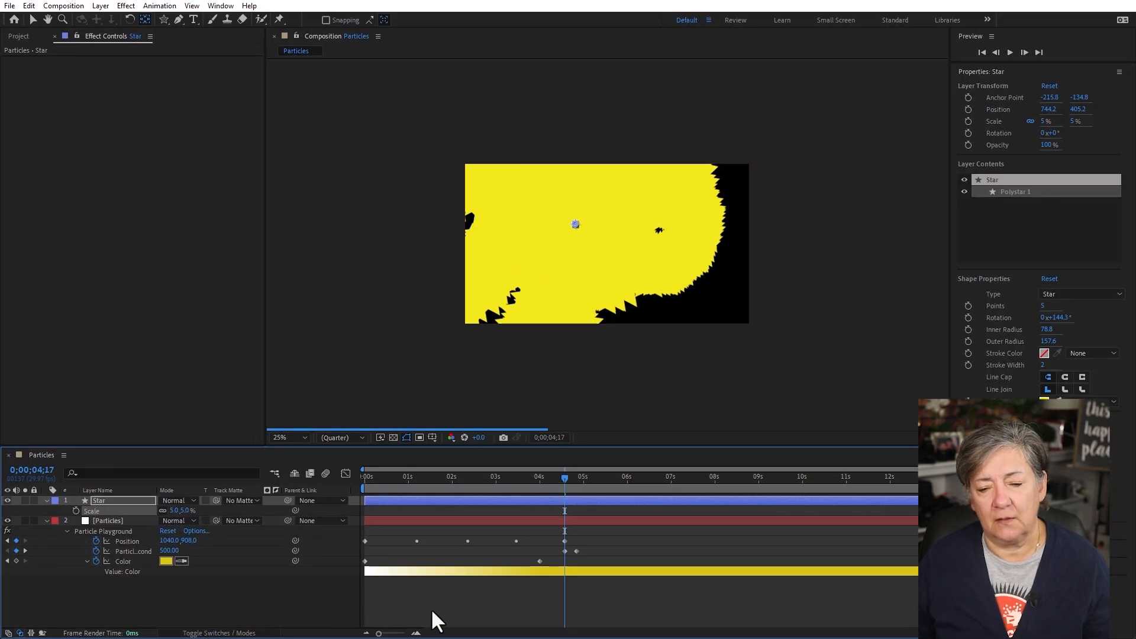
{"action": "left_click", "coordinate": [433, 612]}
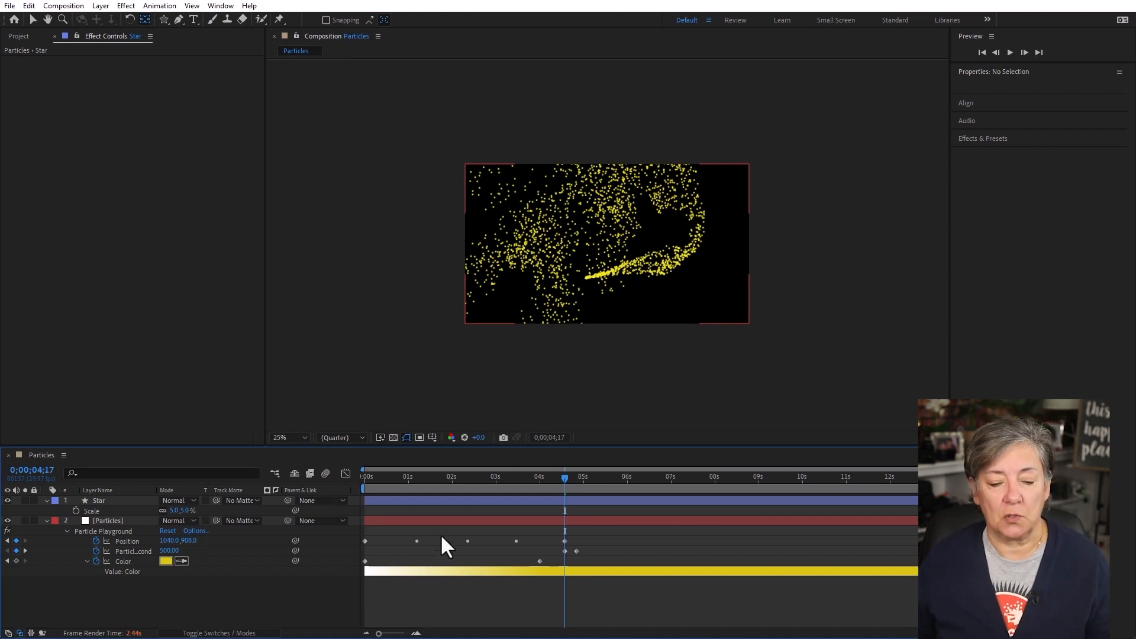
Preview the star particle animation from the beginning, and check the Particles layer's effect settings.
{"action": "key", "text": "Home"}
{"action": "key", "text": "space"}
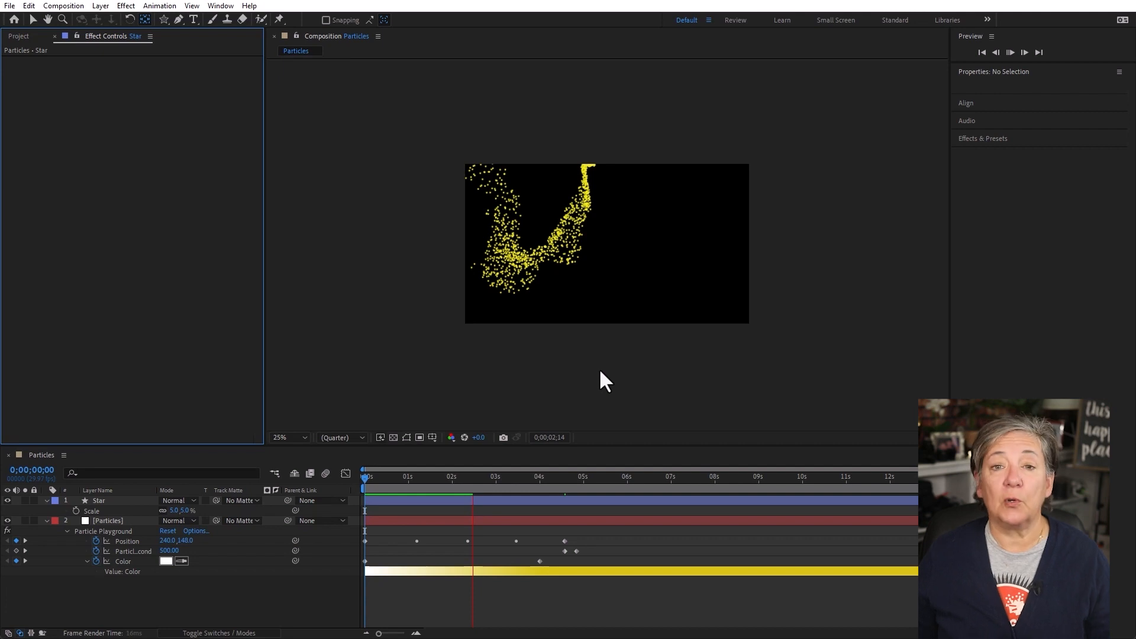
{"action": "key", "text": "space"}
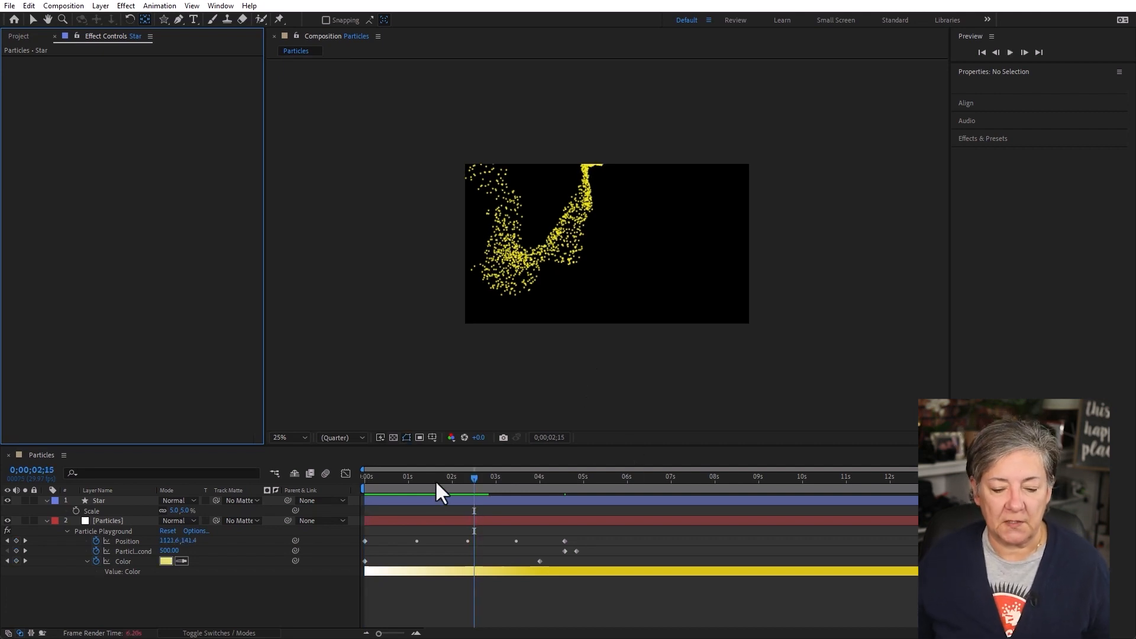
{"action": "key", "text": "space"}
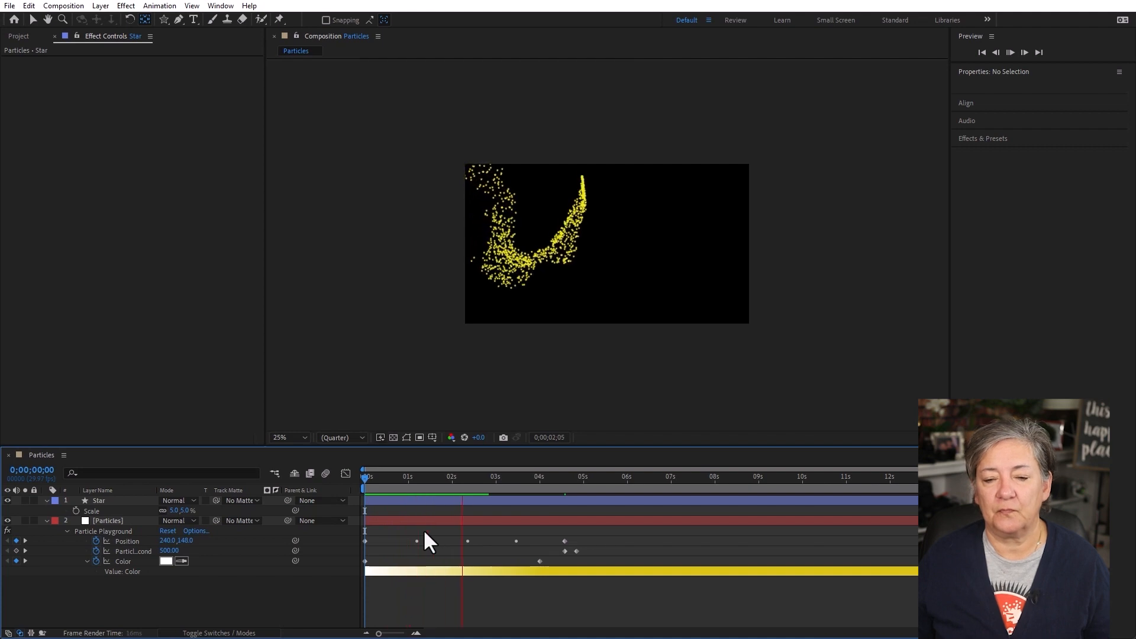
{"action": "key", "text": "space"}
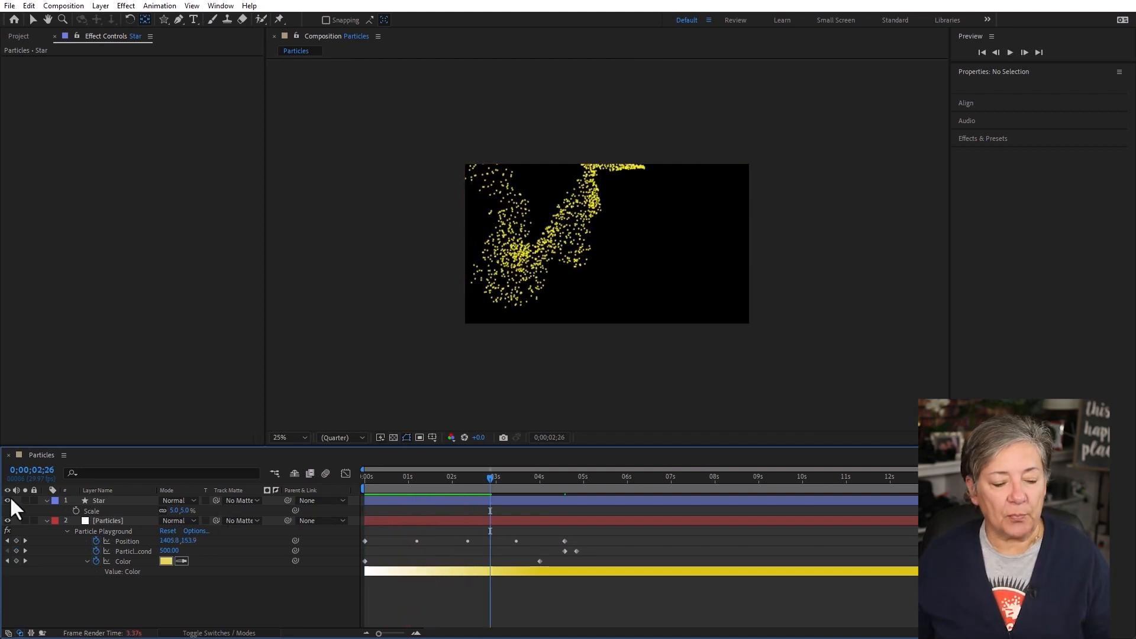
{"action": "left_click", "coordinate": [107, 519]}
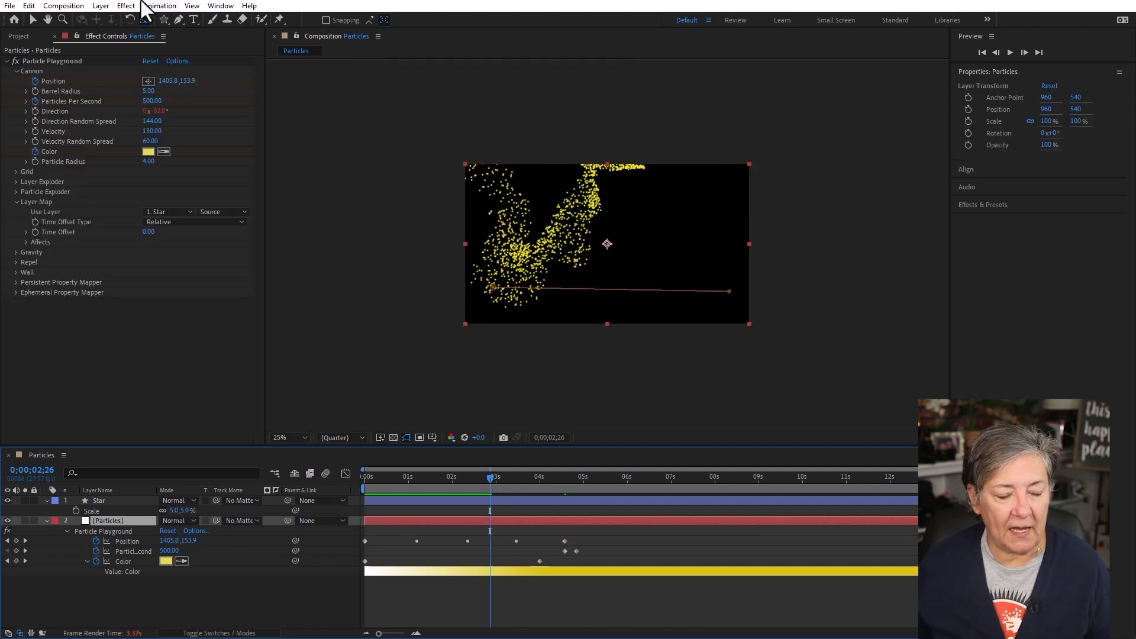
{"action": "left_click", "coordinate": [15, 71]}
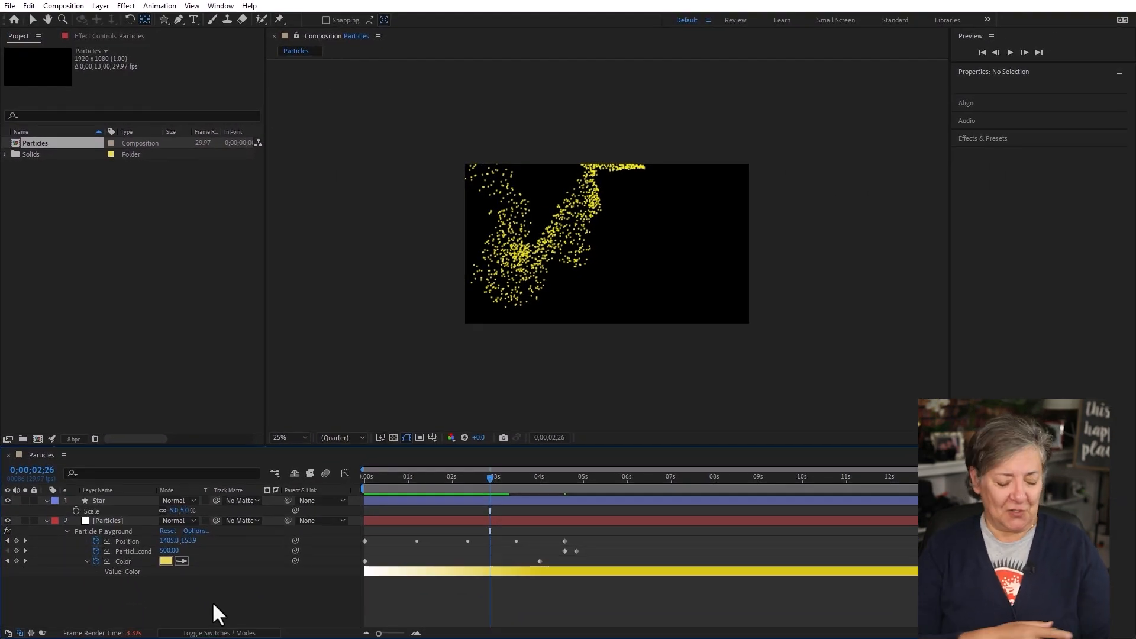
Create a white composition-size solid named Gradient.
{"action": "key", "text": "ctrl+y"}
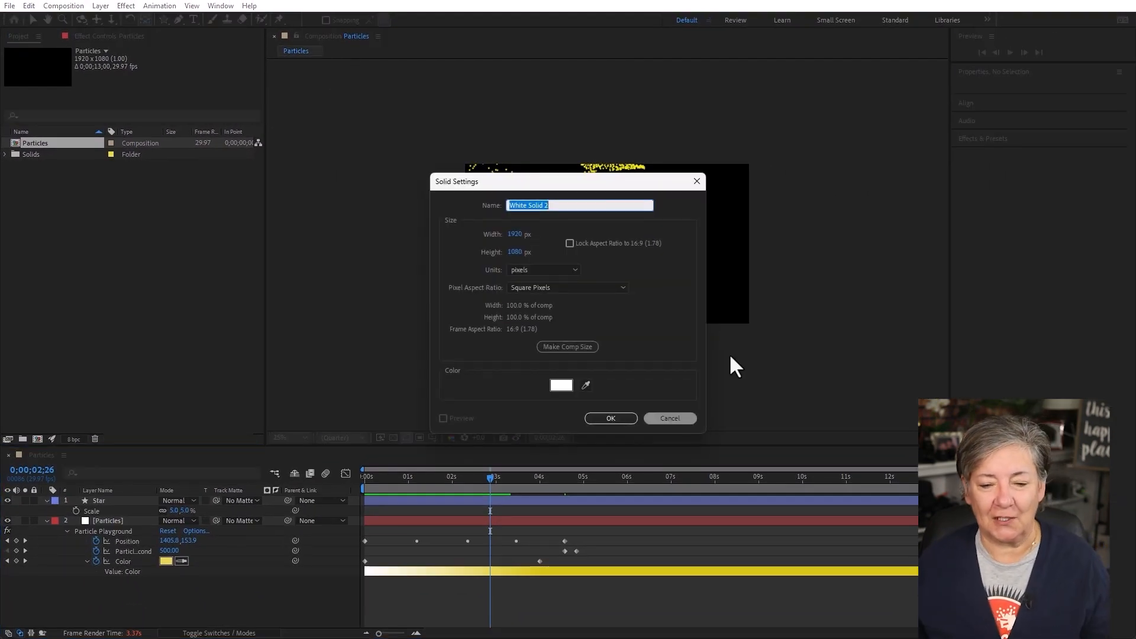
{"action": "type", "text": "Gradient"}
{"action": "key", "text": "Return"}
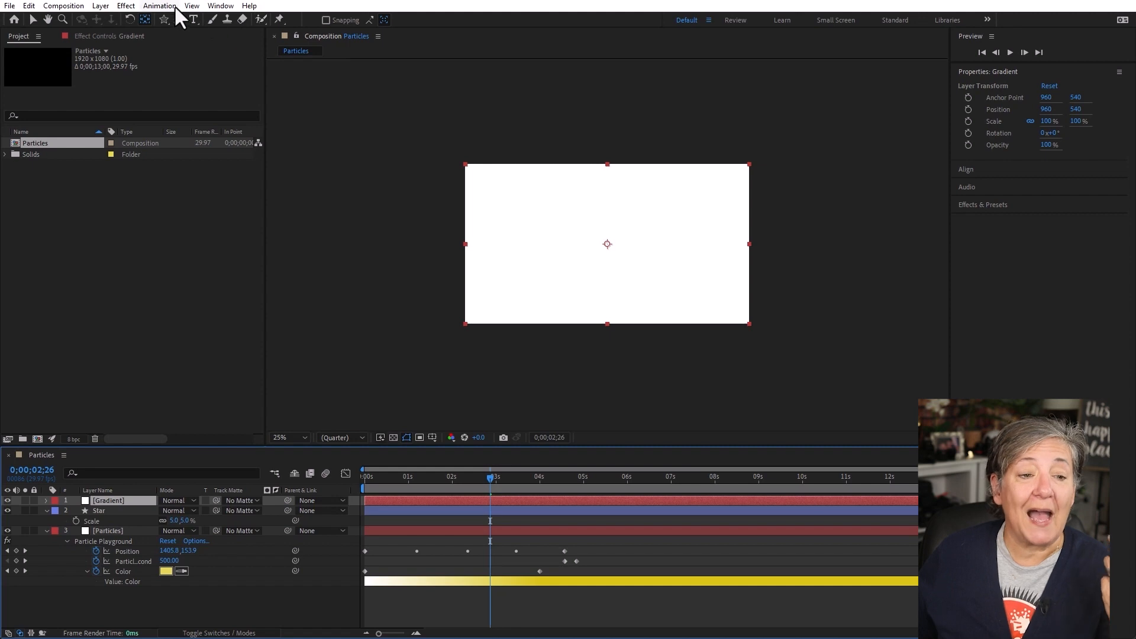
Apply the Fractal effect to the Gradient layer, with Set Choice on Julia and Equation on z = z^5 + c.
{"action": "left_click", "coordinate": [124, 7]}
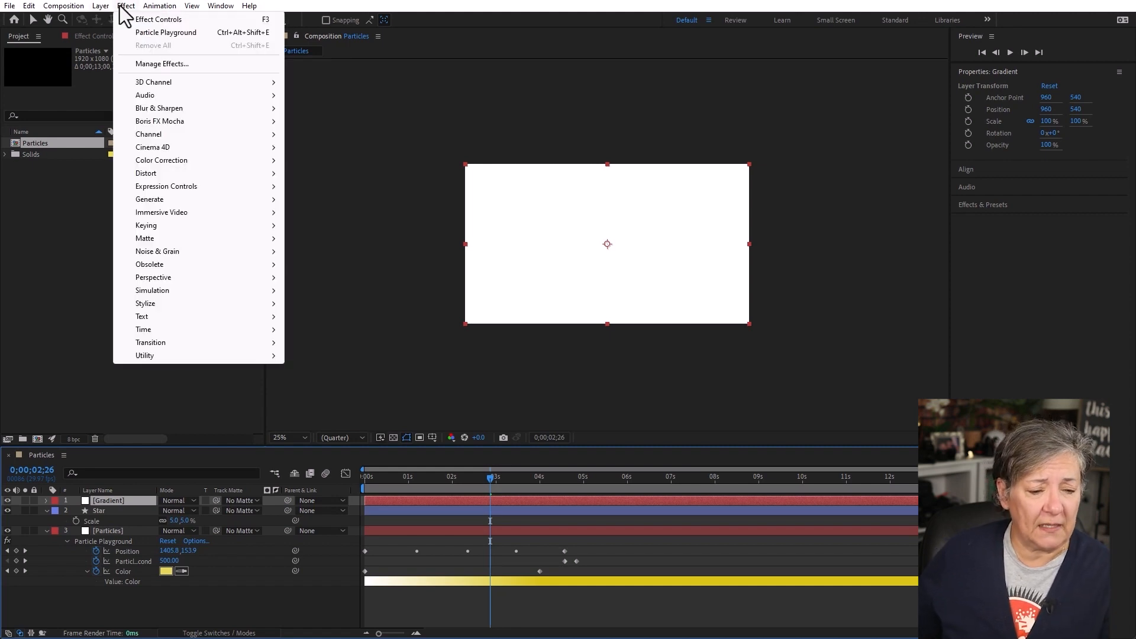
{"action": "mouse_move", "coordinate": [192, 201]}
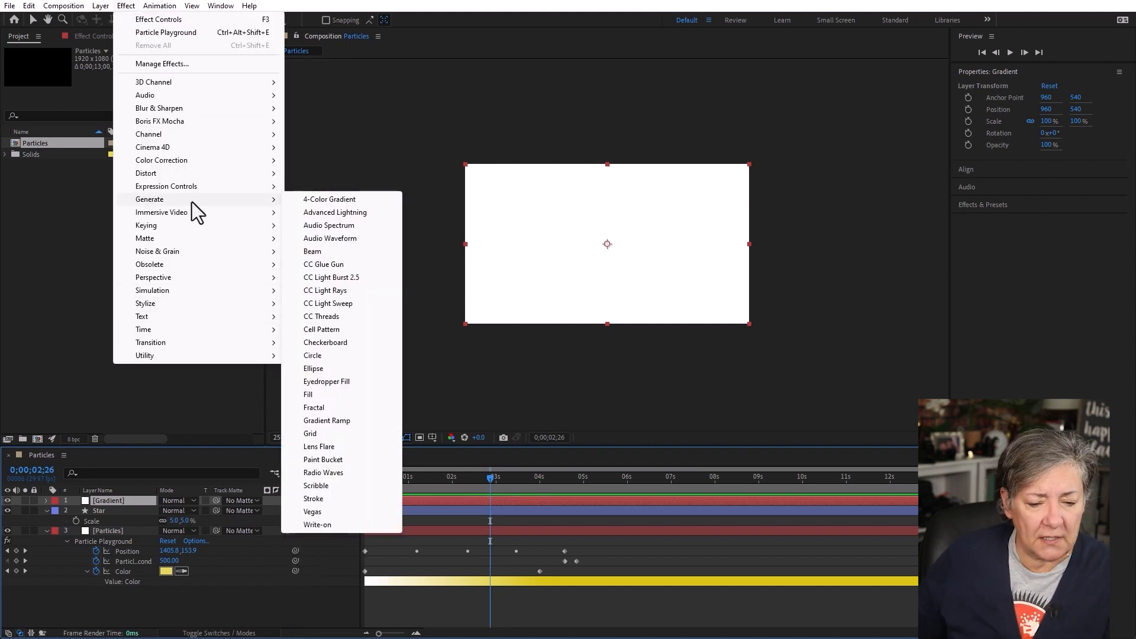
{"action": "left_click", "coordinate": [342, 408]}
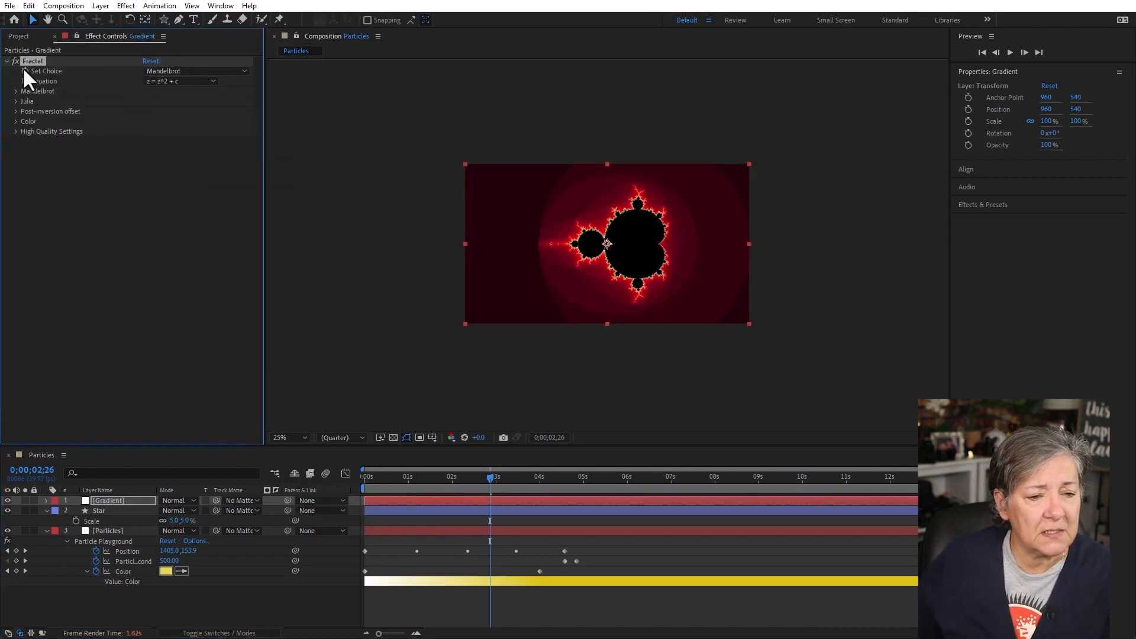
{"action": "left_click", "coordinate": [169, 72]}
{"action": "left_click", "coordinate": [172, 136]}
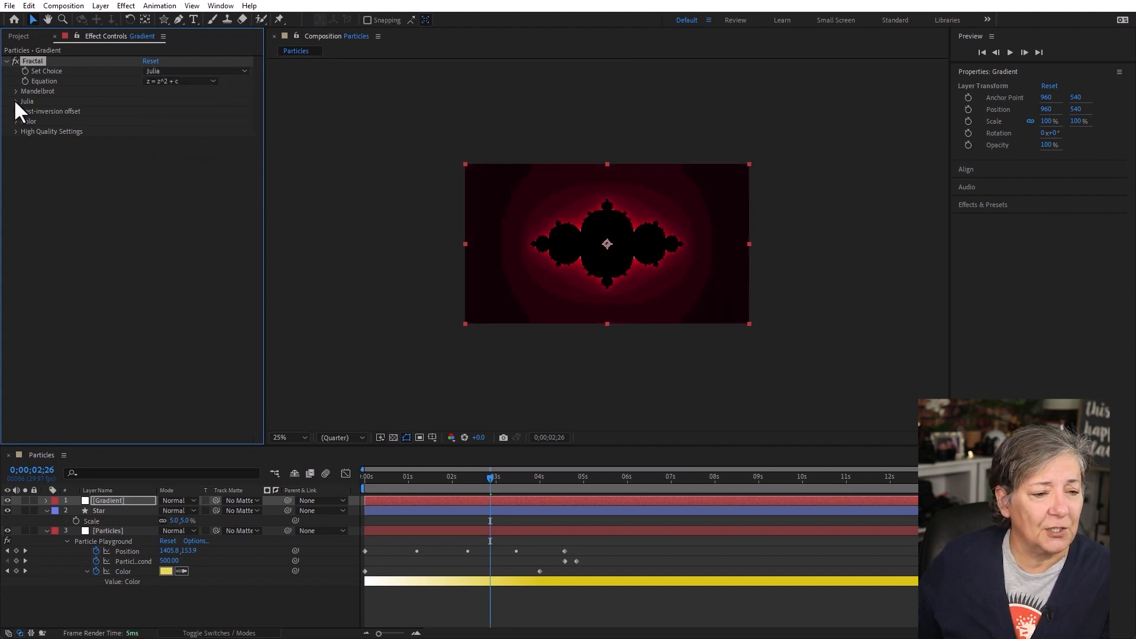
{"action": "left_click", "coordinate": [185, 82]}
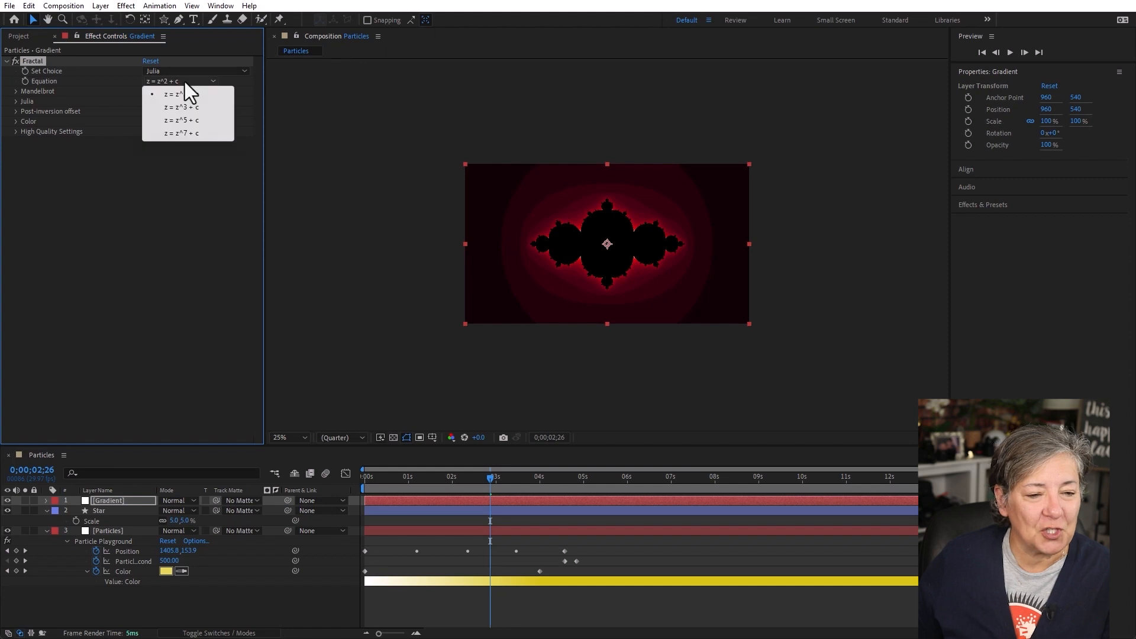
{"action": "left_click", "coordinate": [190, 116]}
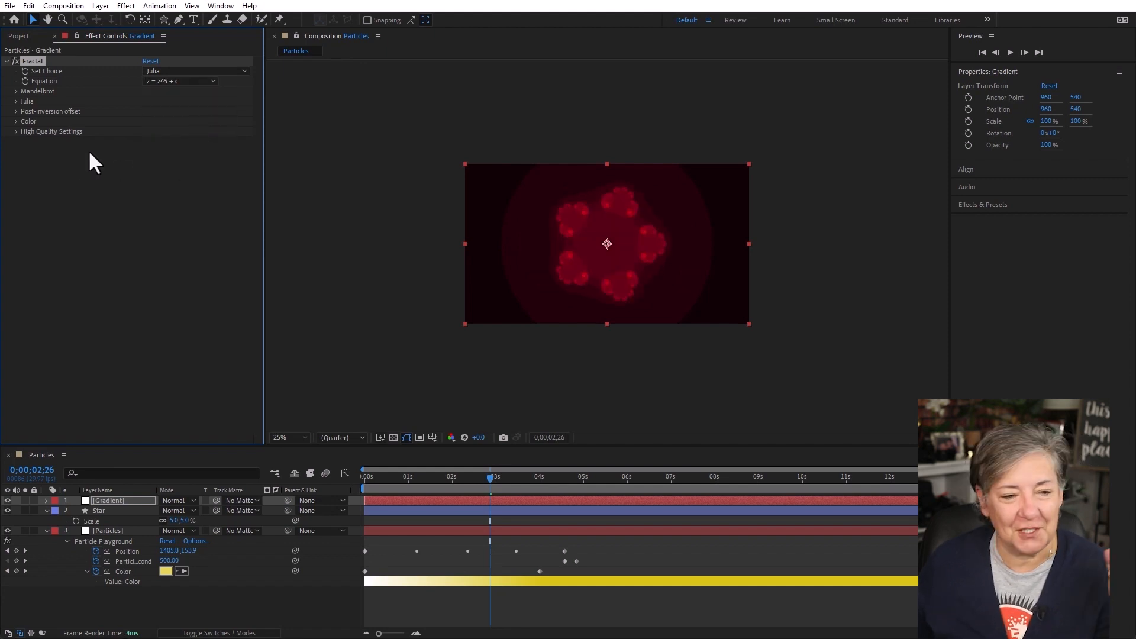
Set the fractal's Post-inversion offset to about 1.68 for X (Real) and 3.47 for Y (Imaginary).
{"action": "left_click", "coordinate": [16, 112]}
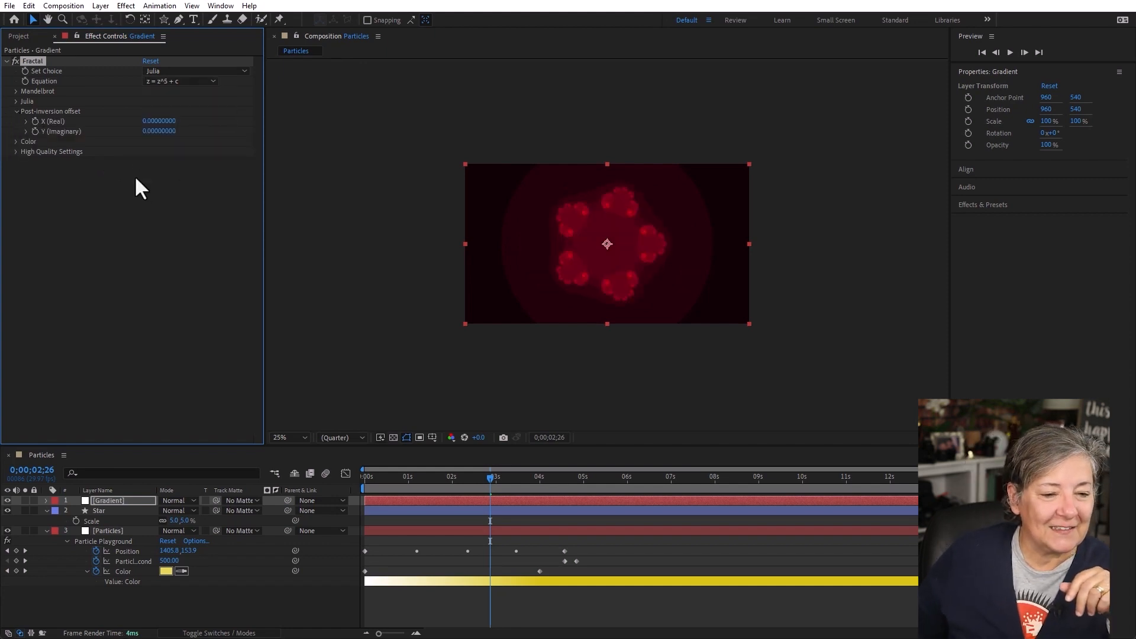
{"action": "left_click_drag", "start_coordinate": [149, 122], "coordinate": [246, 117]}
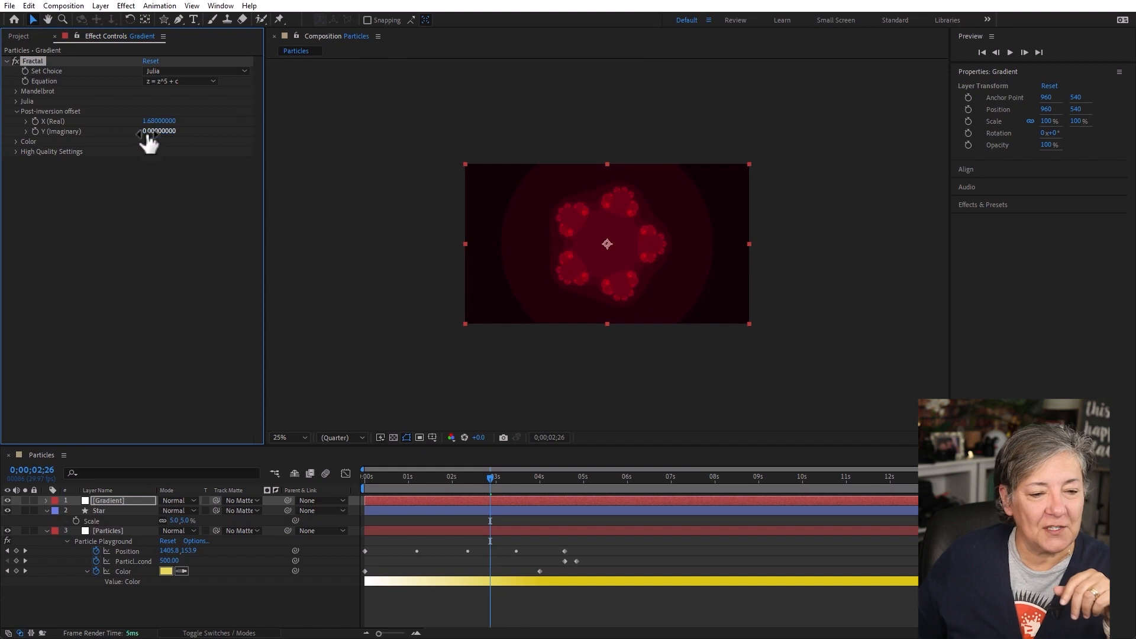
{"action": "left_click_drag", "start_coordinate": [152, 131], "coordinate": [362, 141]}
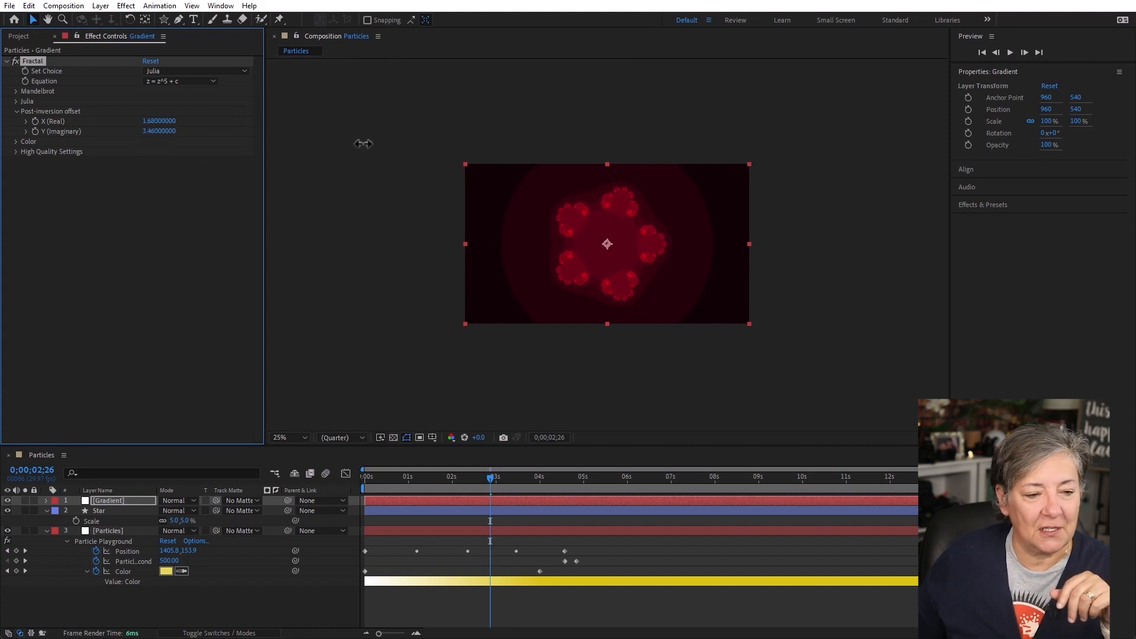
Shift the fractal's Hue to 62° and enable Edge Highlight.
{"action": "left_click", "coordinate": [16, 142]}
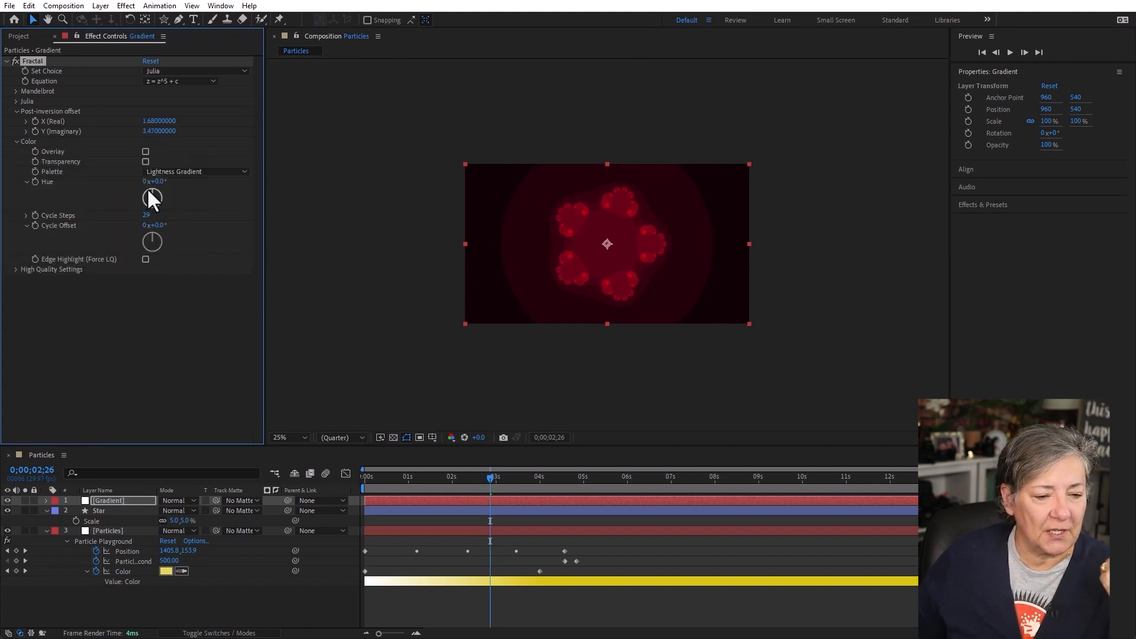
{"action": "left_click_drag", "start_coordinate": [156, 185], "coordinate": [197, 186]}
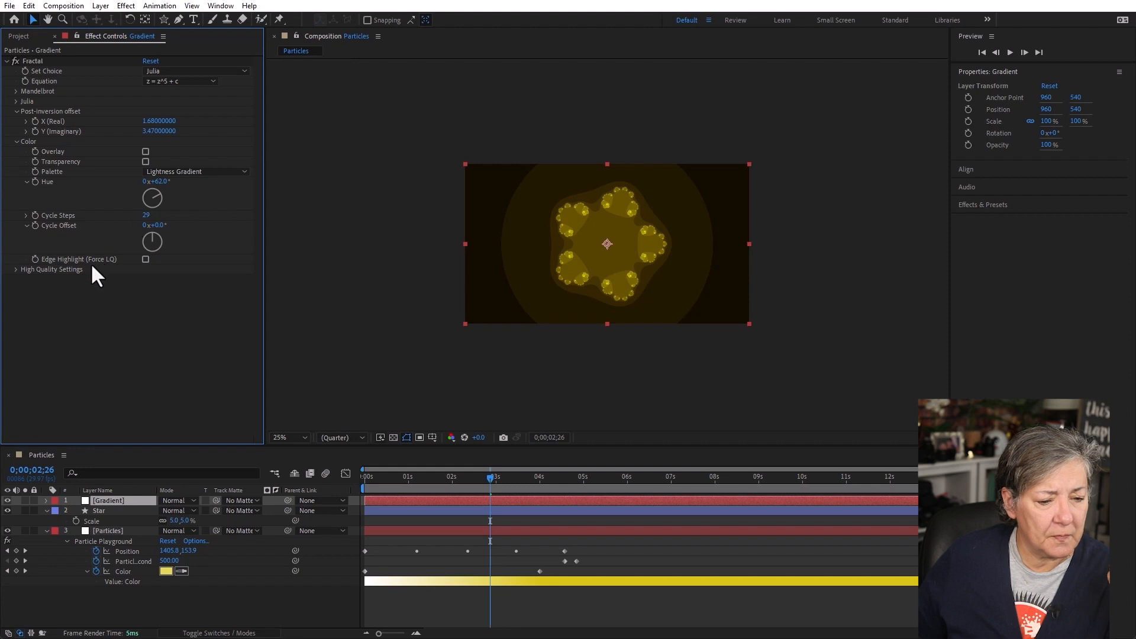
{"action": "left_click", "coordinate": [145, 260]}
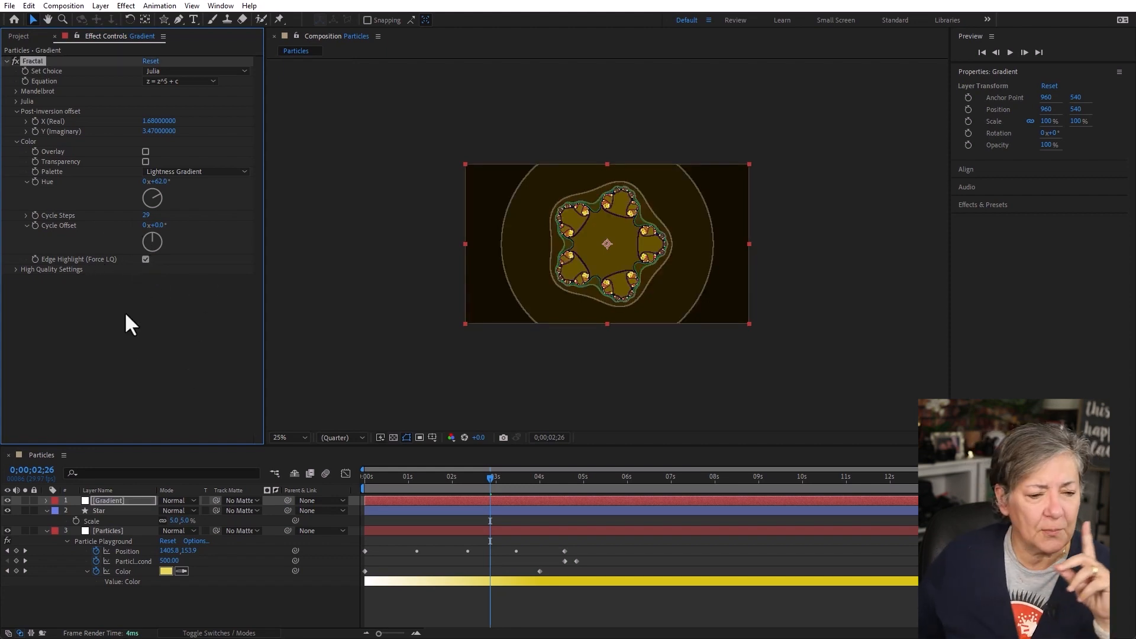
Apply the Black & White colour correction effect to the Gradient layer.
{"action": "left_click", "coordinate": [126, 503]}
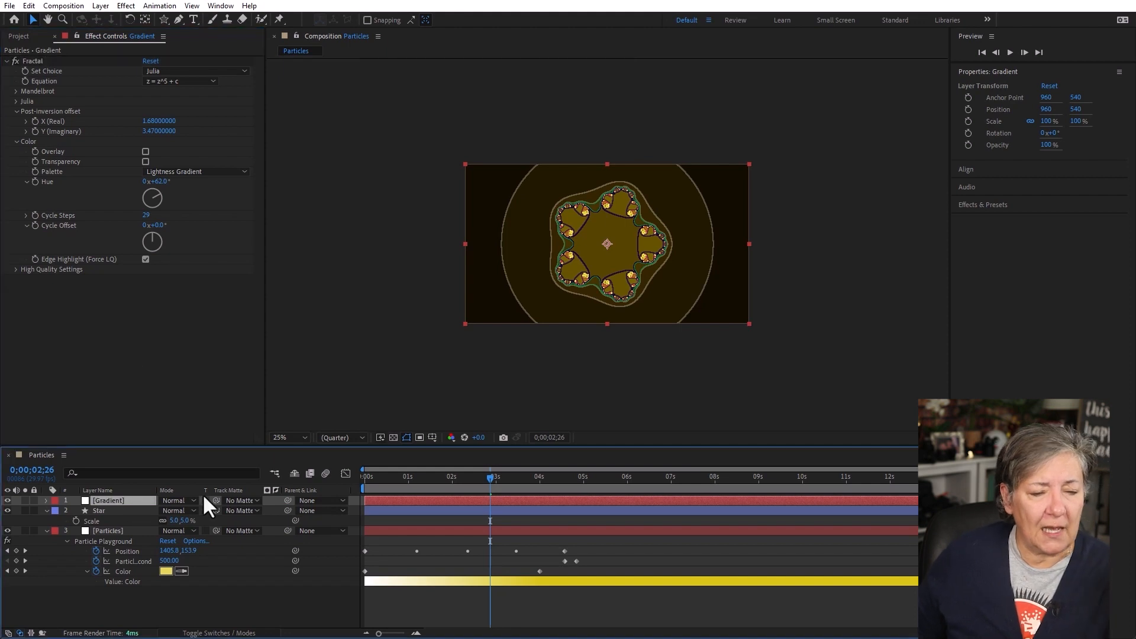
{"action": "left_click", "coordinate": [125, 6]}
{"action": "mouse_move", "coordinate": [164, 160]}
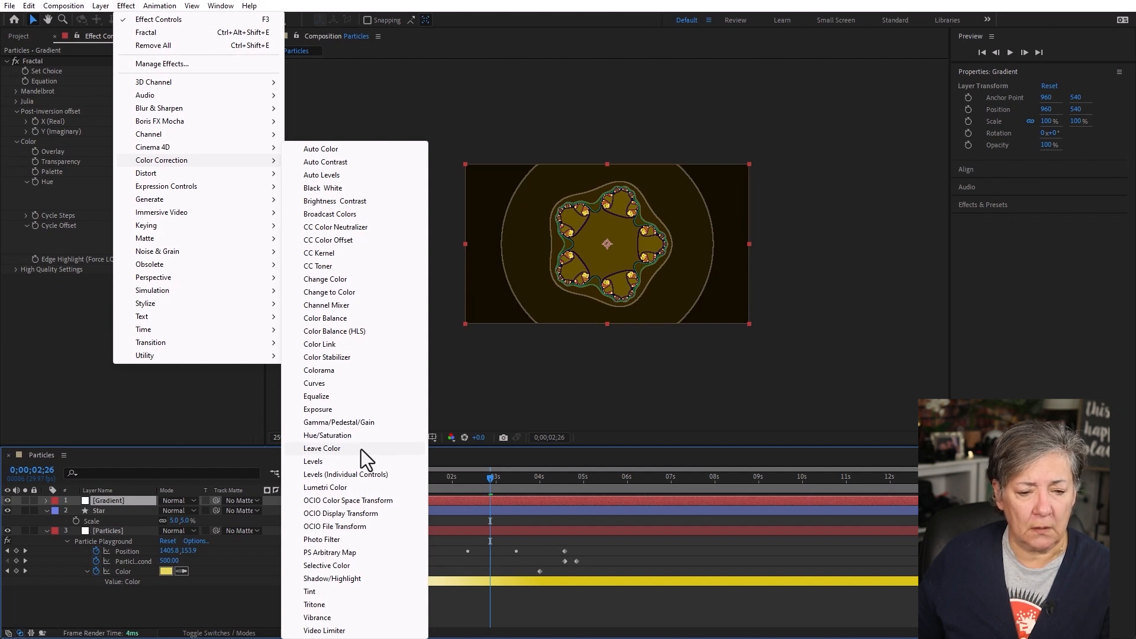
{"action": "left_click", "coordinate": [331, 188]}
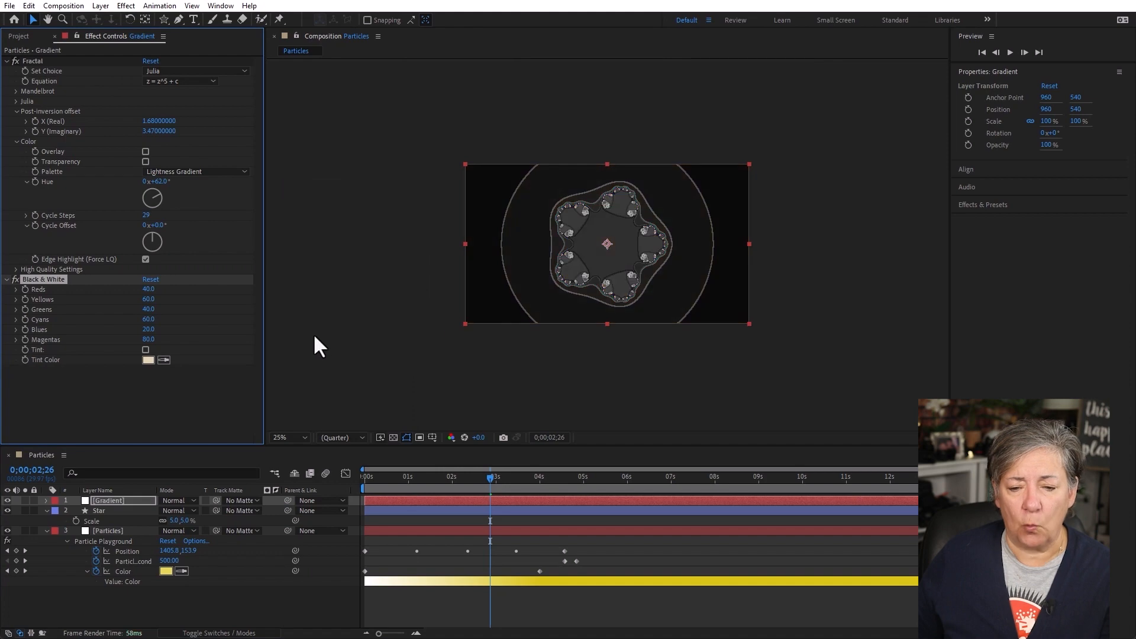
Add a Levels effect to the Gradient layer, with Input Black at -7.6 and Input White at 122.
{"action": "left_click", "coordinate": [125, 5]}
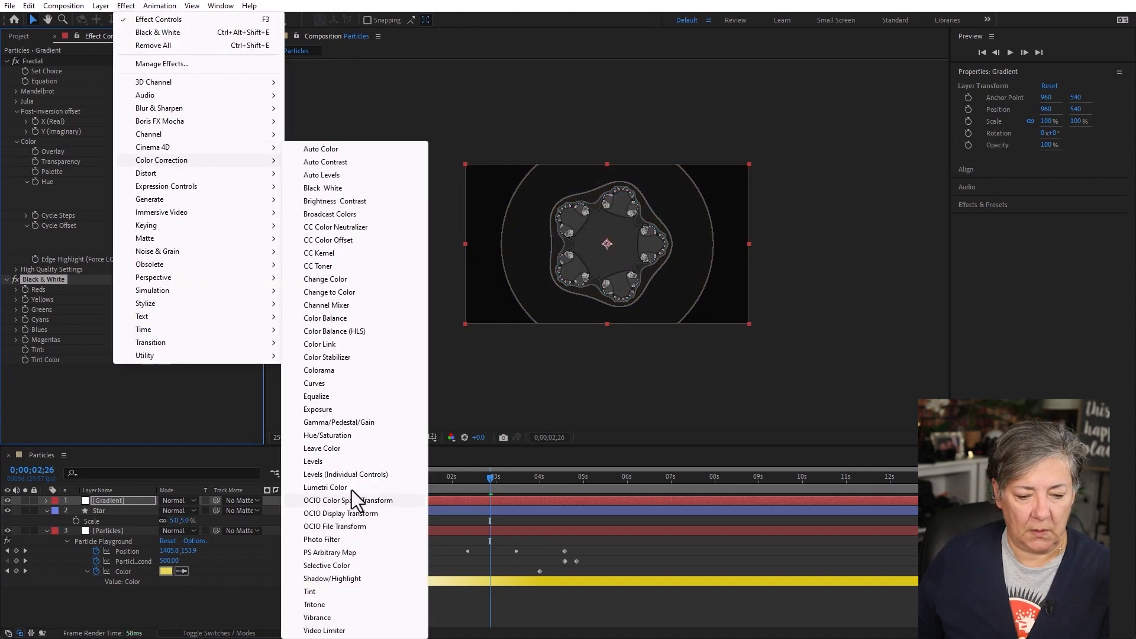
{"action": "left_click", "coordinate": [353, 462]}
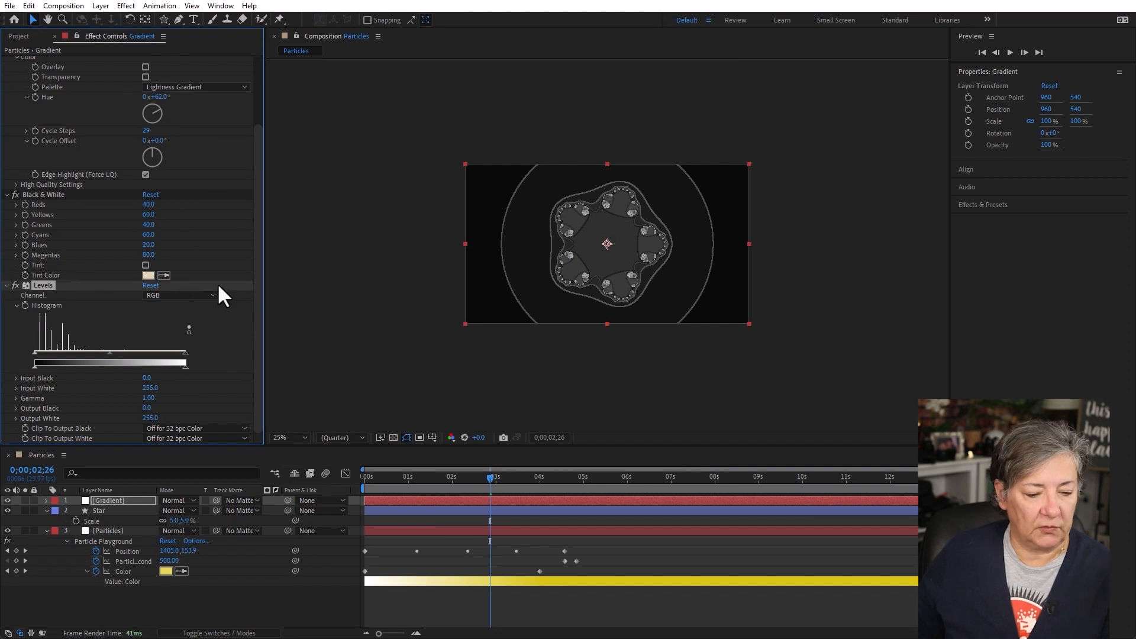
{"action": "mouse_move", "coordinate": [34, 353]}
{"action": "left_mouse_down"}
{"action": "mouse_move", "coordinate": [73, 353]}
{"action": "mouse_move", "coordinate": [22, 353]}
{"action": "left_mouse_up"}
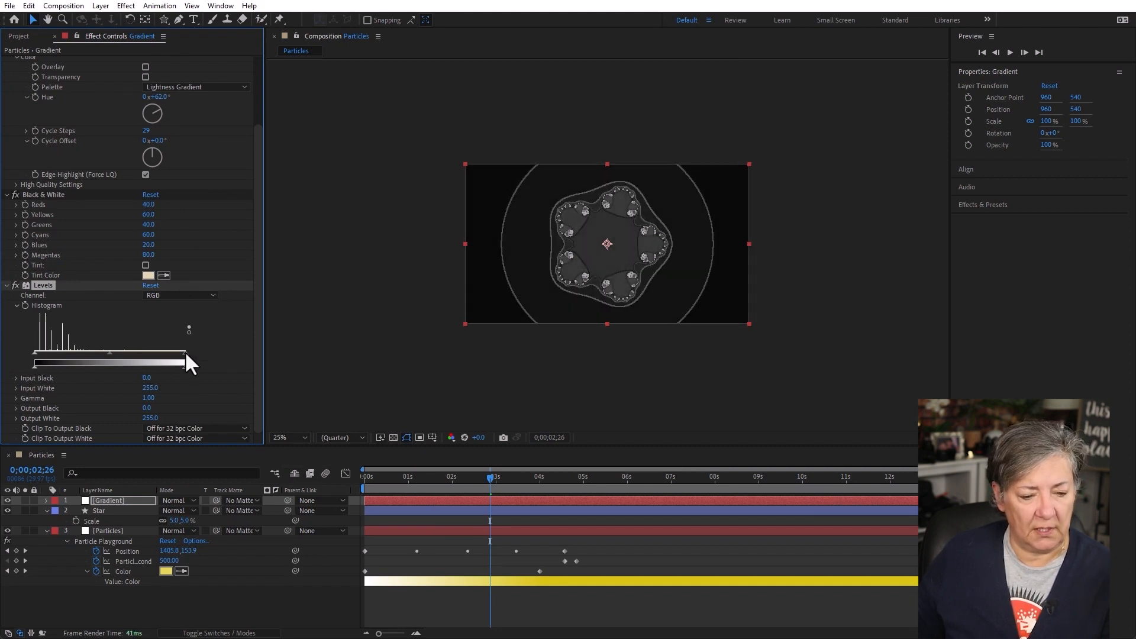
{"action": "left_click_drag", "start_coordinate": [150, 355], "coordinate": [148, 380]}
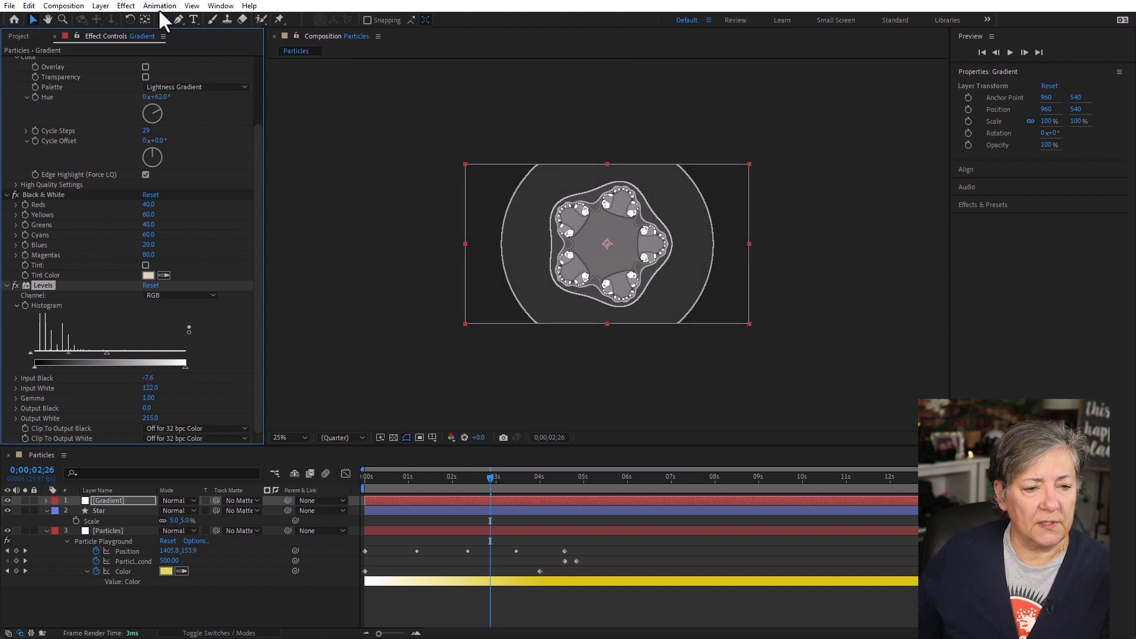
Apply a Gaussian Blur effect to the Gradient layer.
{"action": "left_click", "coordinate": [125, 6]}
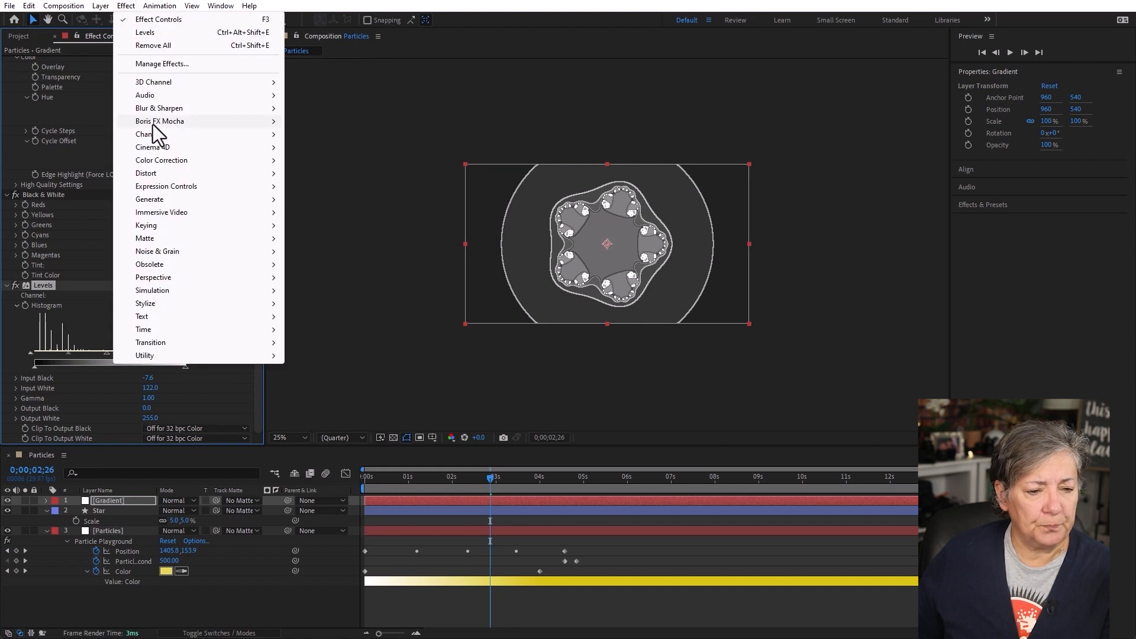
{"action": "mouse_move", "coordinate": [159, 109]}
{"action": "left_click", "coordinate": [361, 252]}
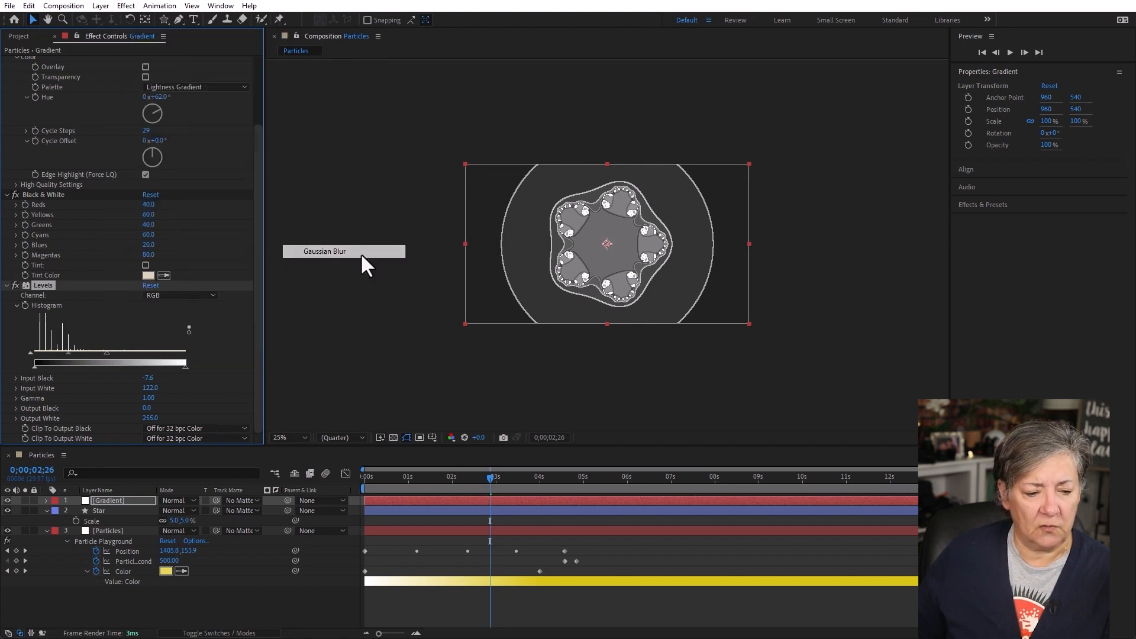
Set the Gradient's Gaussian Blur to 131.1 without Repeat Edge Pixels, and its Levels to Input Black 0, Input White 90 and Gamma 0.45.
{"action": "left_click_drag", "start_coordinate": [147, 419], "coordinate": [224, 419]}
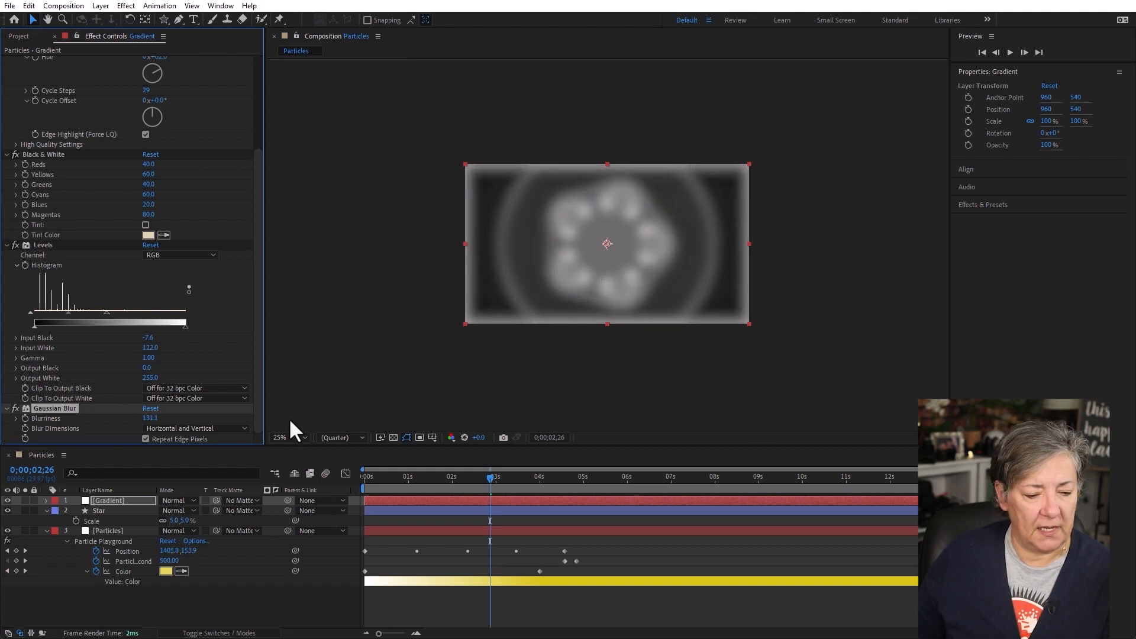
{"action": "left_click", "coordinate": [145, 438]}
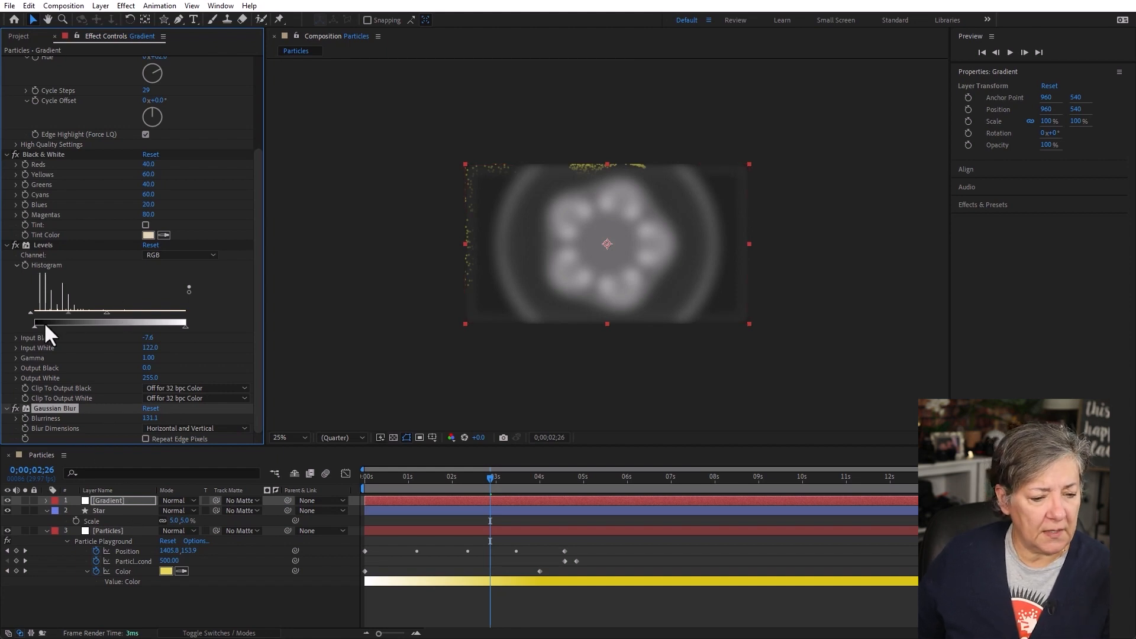
{"action": "left_click", "coordinate": [31, 312]}
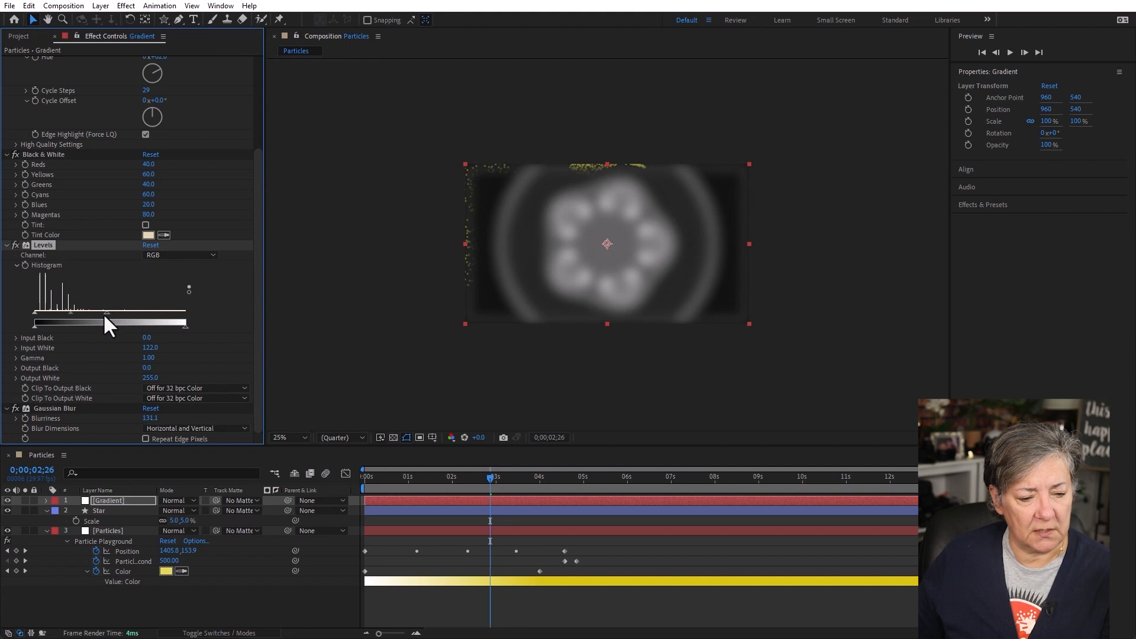
{"action": "left_click_drag", "start_coordinate": [104, 314], "coordinate": [73, 312]}
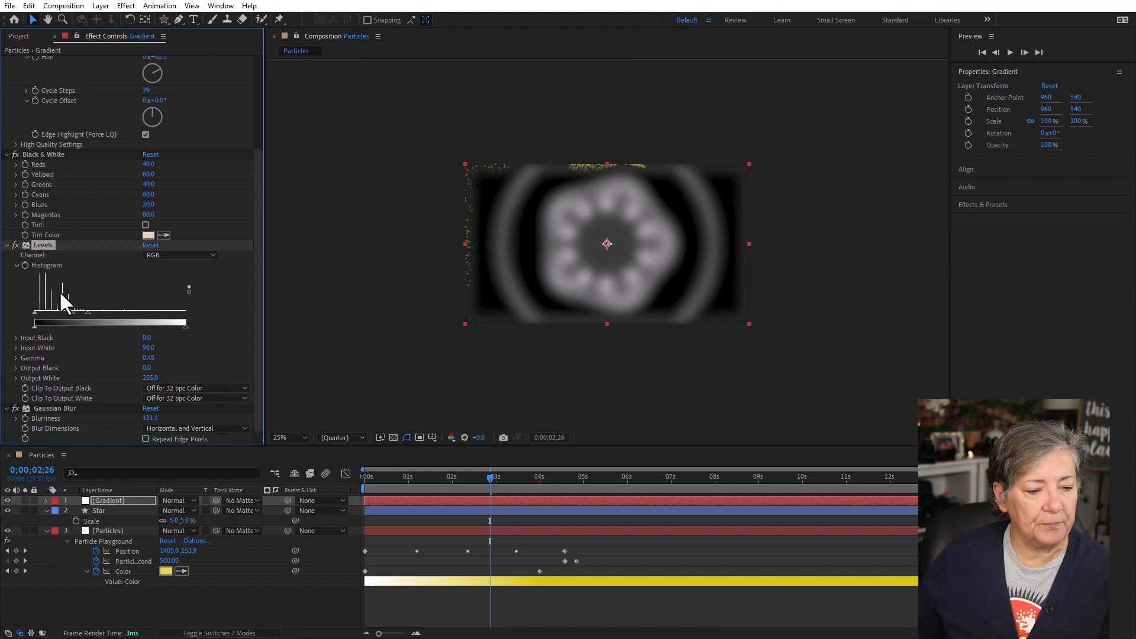
Pre-compose the Gradient layer as Gradient Comp 1, moving all attributes into the new composition, and hide the resulting layer.
{"action": "left_click", "coordinate": [126, 500]}
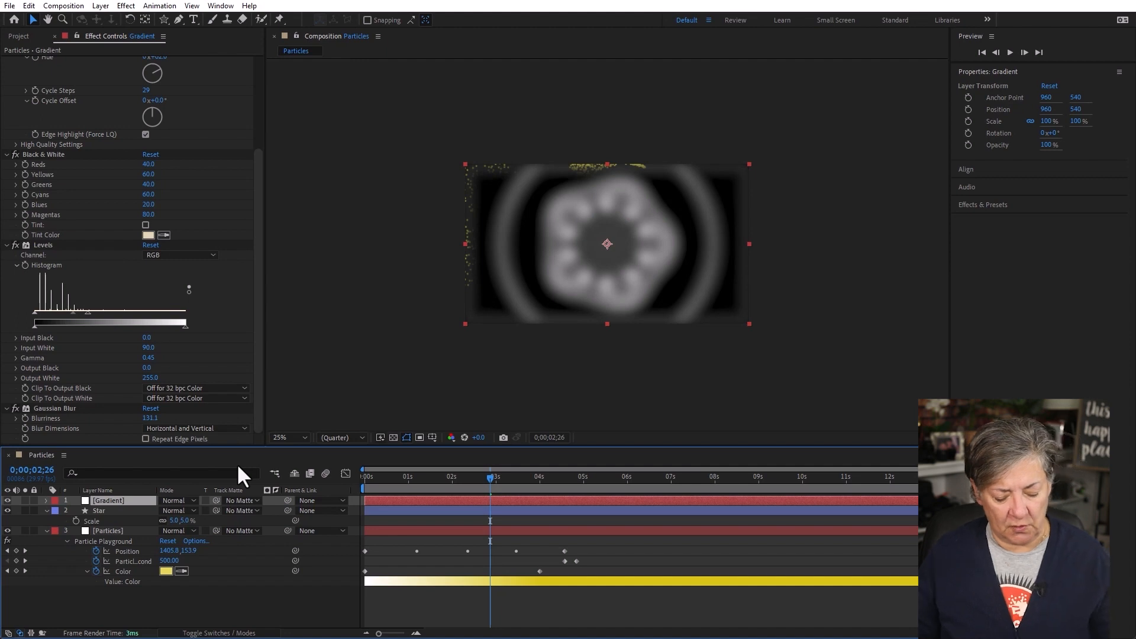
{"action": "key", "text": "ctrl+shift+c"}
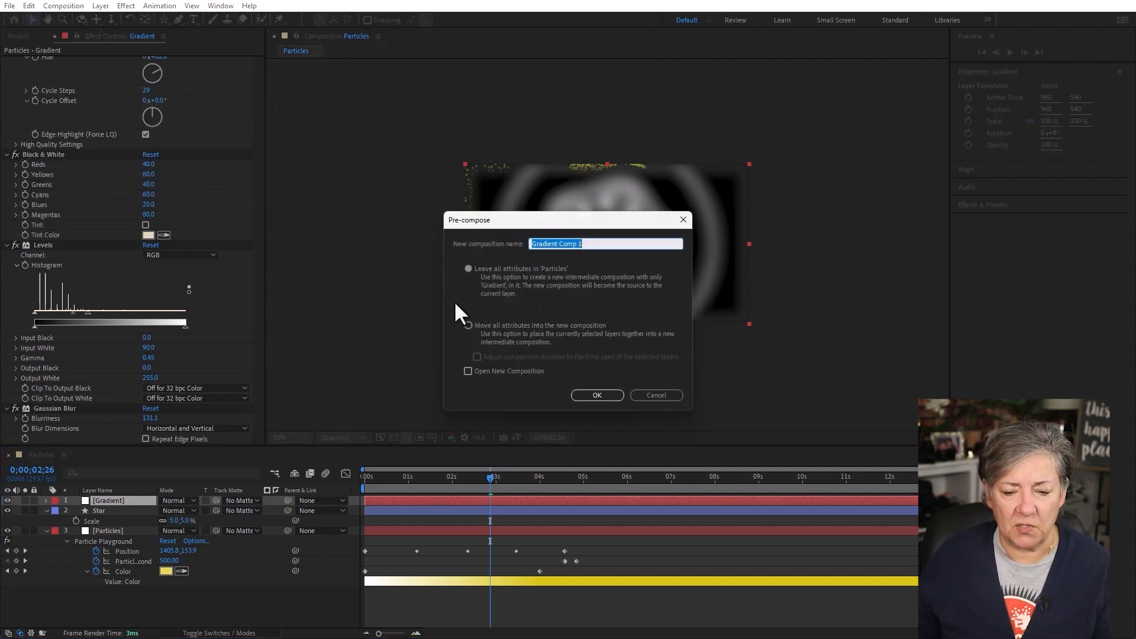
{"action": "left_click", "coordinate": [467, 325]}
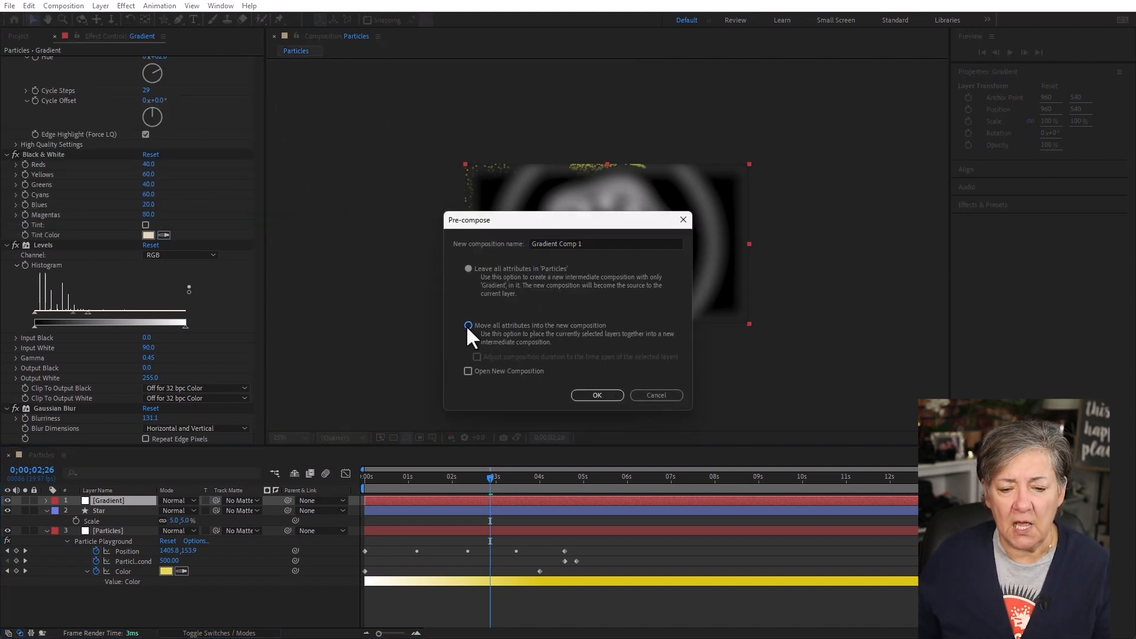
{"action": "left_click", "coordinate": [594, 397]}
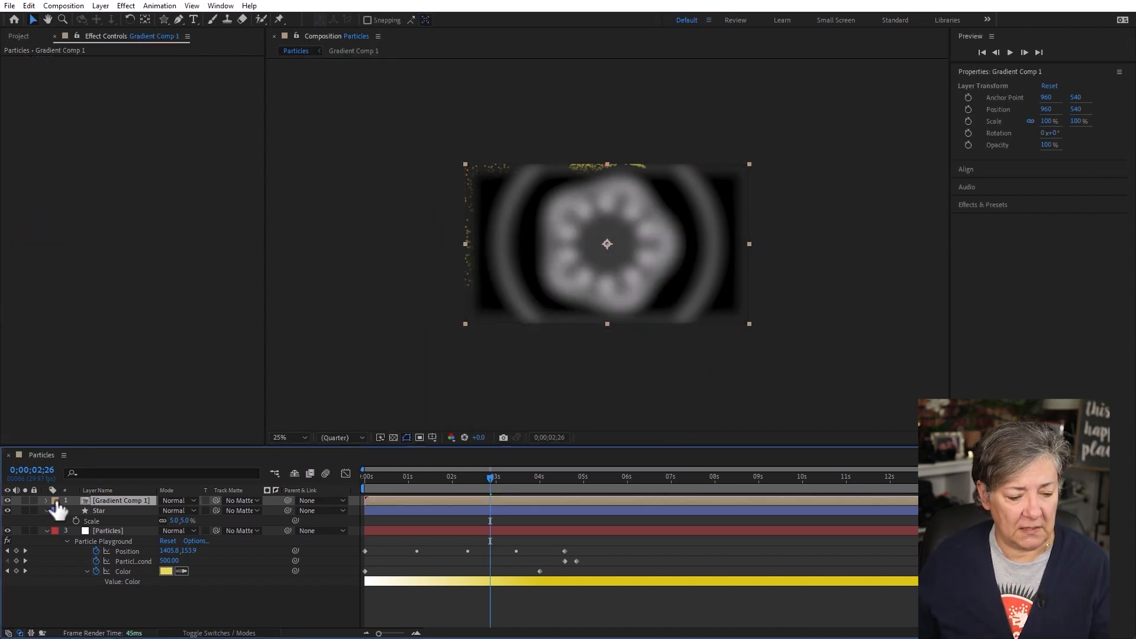
{"action": "left_click", "coordinate": [7, 500]}
In the Particles layer's Persistent Property Mapper, use Gradient Comp 1 as the map and map Red to Scale.
{"action": "left_click", "coordinate": [108, 531]}
{"action": "left_click", "coordinate": [16, 192]}
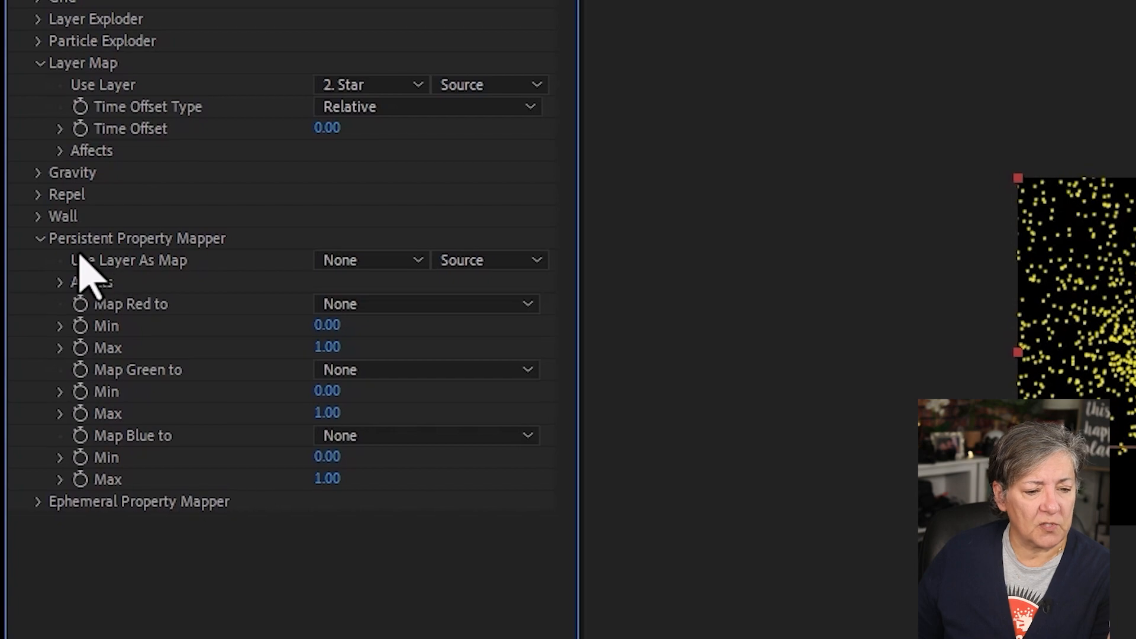
{"action": "left_click", "coordinate": [356, 261]}
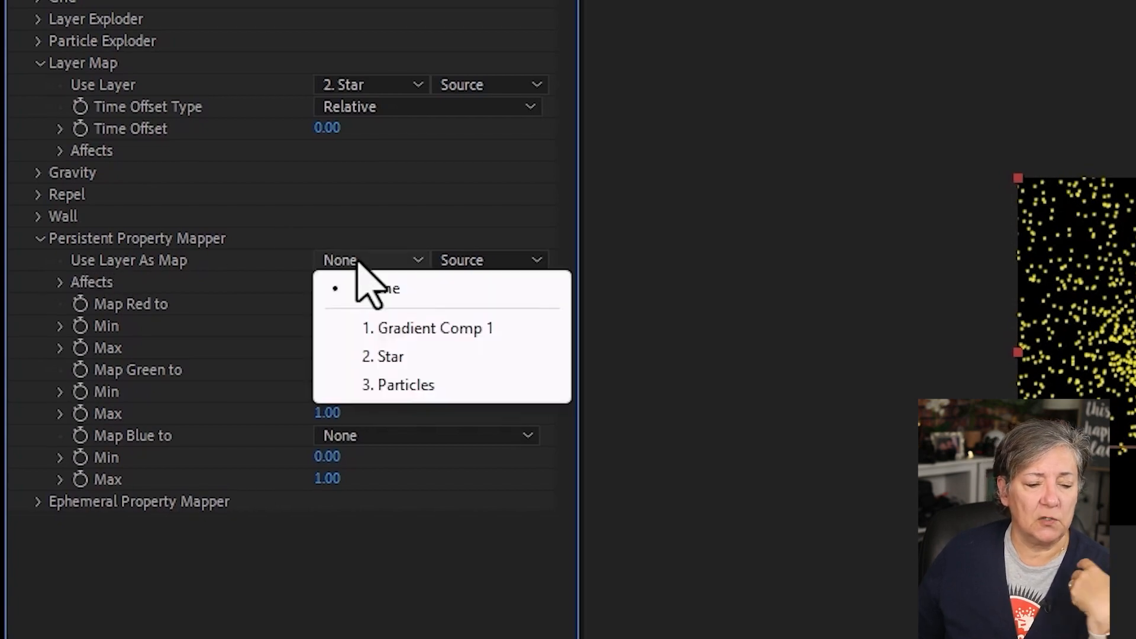
{"action": "left_click", "coordinate": [475, 365]}
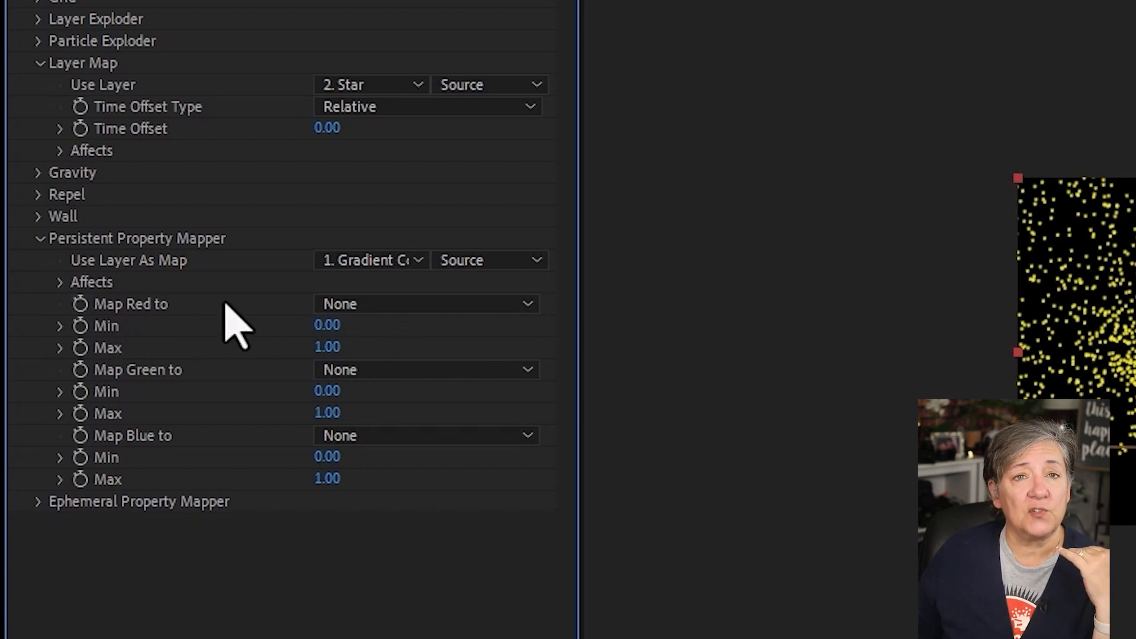
{"action": "left_click", "coordinate": [407, 308]}
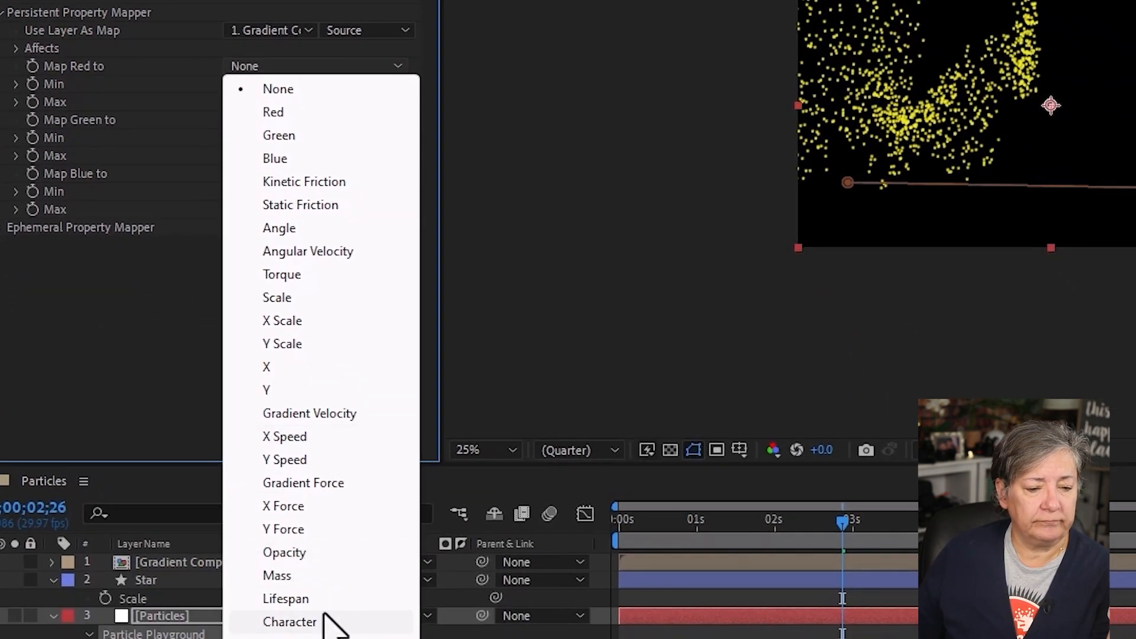
{"action": "left_click", "coordinate": [354, 296]}
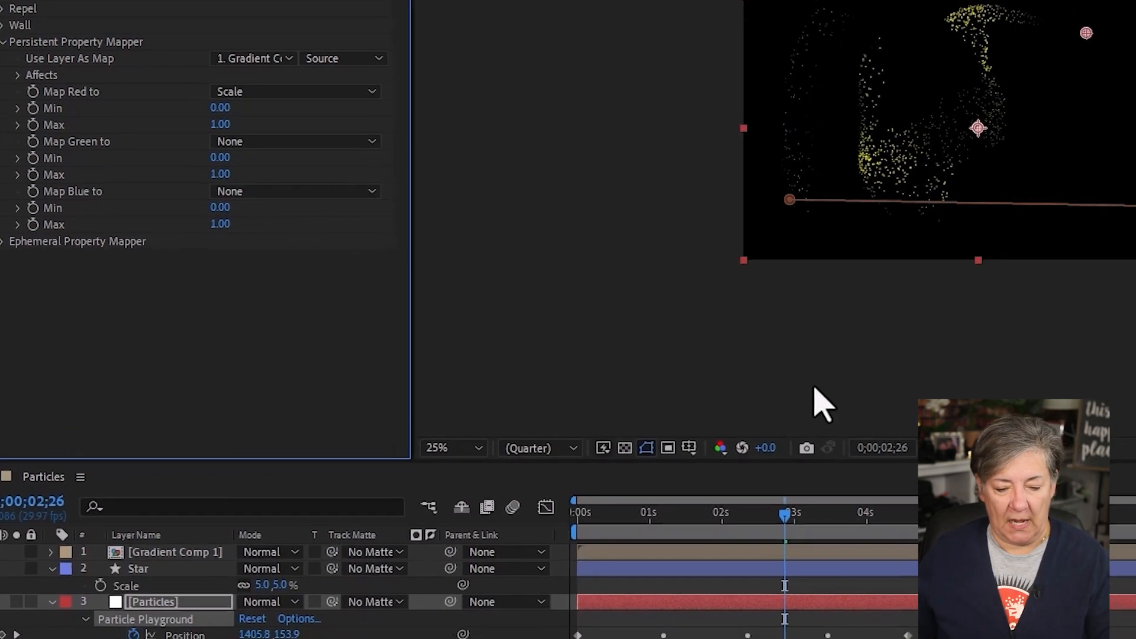
Preview the particle animation from the start to check the scale mapping.
{"action": "left_click_drag", "start_coordinate": [530, 491], "coordinate": [421, 491]}
{"action": "key", "text": "space"}
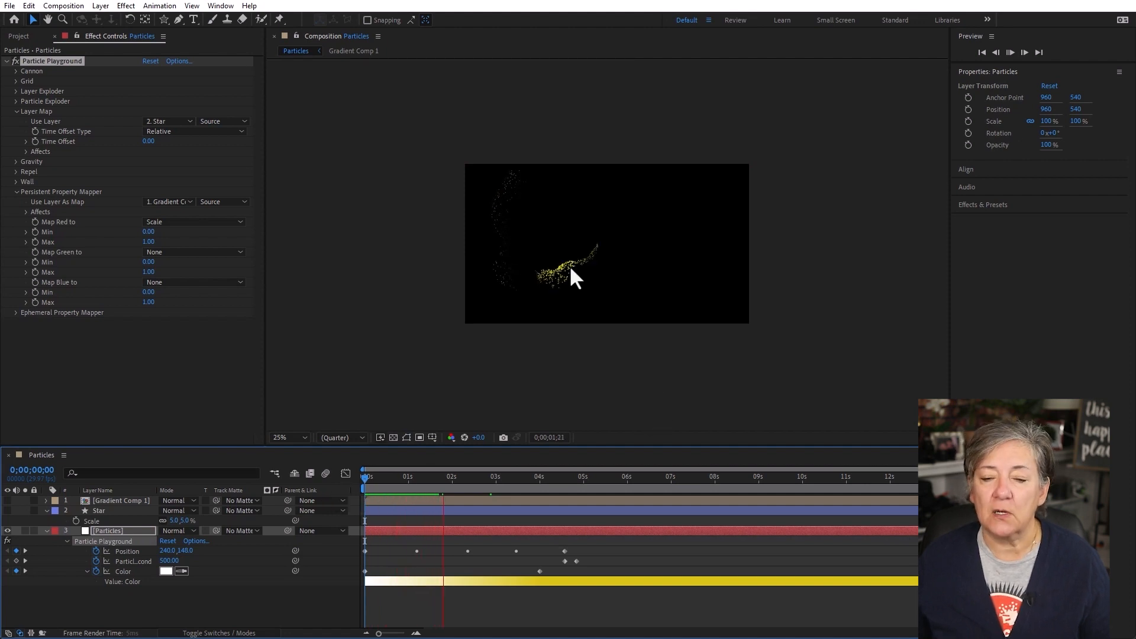
{"action": "key", "text": "space"}
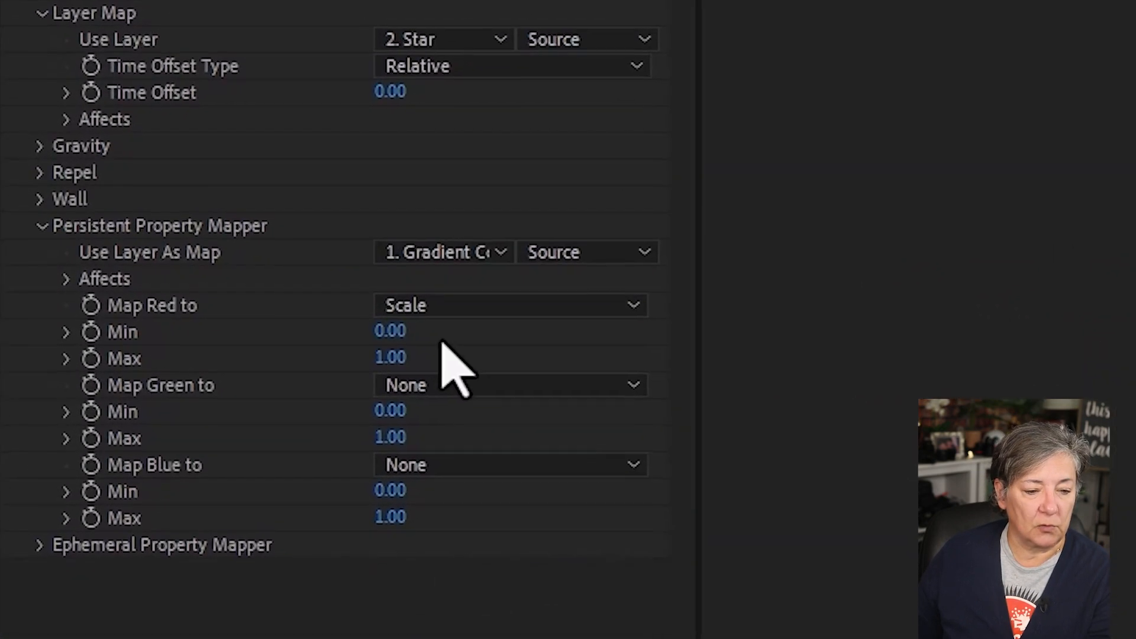
Set the Red-to-Scale mapping's Min to 1 and Max to 5, and preview the animation from the start.
{"action": "left_click", "coordinate": [391, 332]}
{"action": "type", "text": "1"}
{"action": "left_click", "coordinate": [391, 357]}
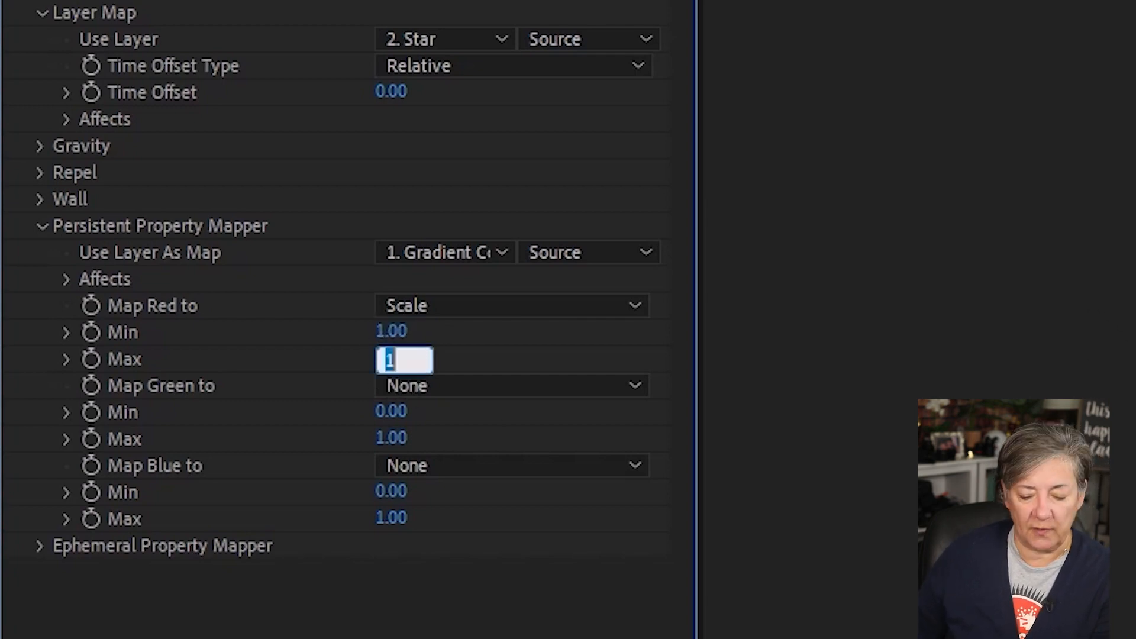
{"action": "type", "text": "5"}
{"action": "key", "text": "Return"}
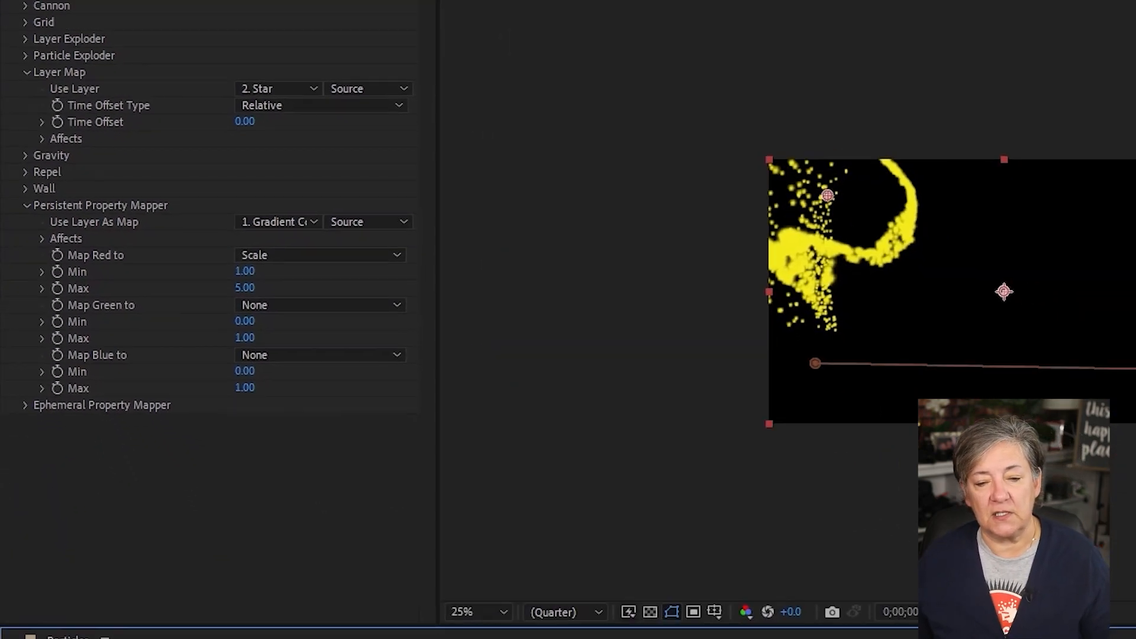
{"action": "key", "text": "Home"}
{"action": "key", "text": "space"}
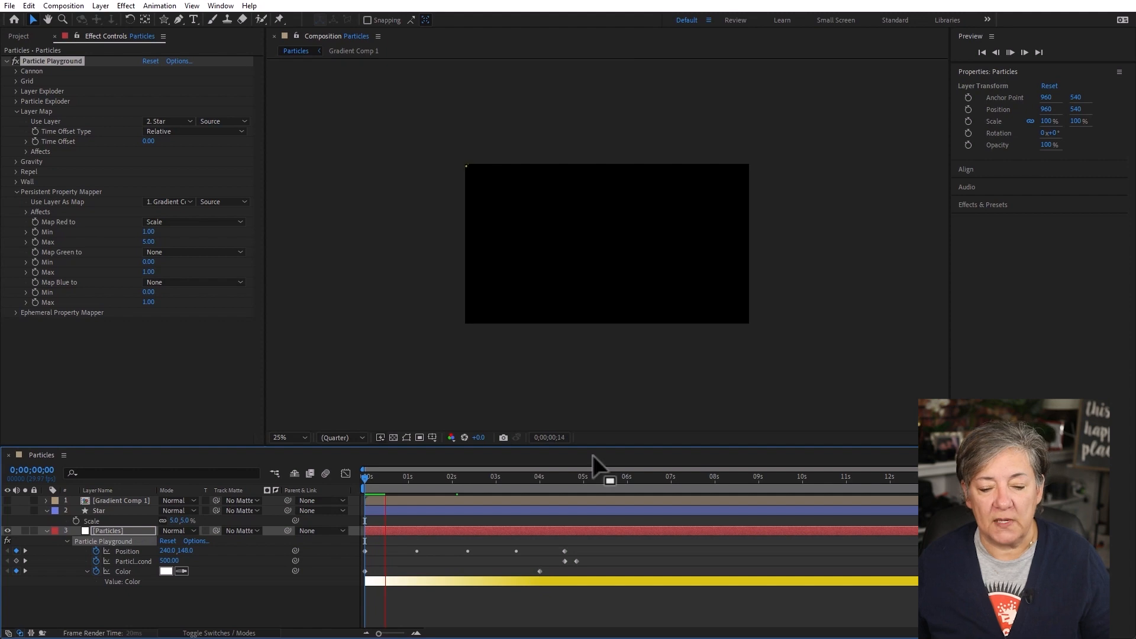
Set a custom preview resolution that renders every 4 pixels horizontally, and play the animation up to about 1;15.
{"action": "left_click", "coordinate": [341, 438]}
{"action": "left_click", "coordinate": [342, 520]}
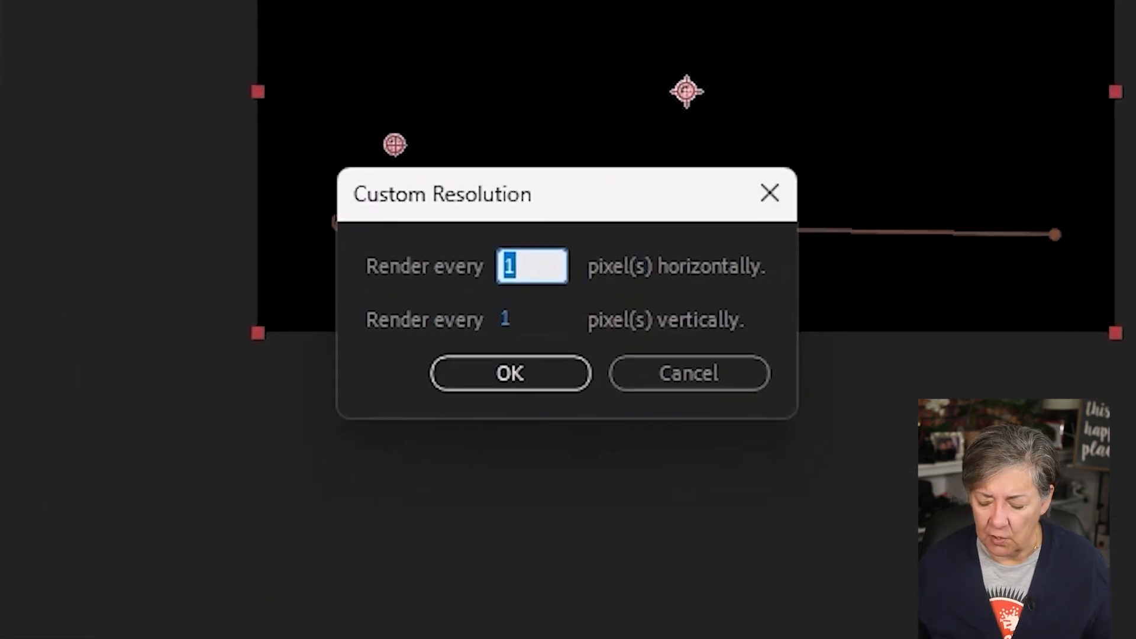
{"action": "type", "text": "4"}
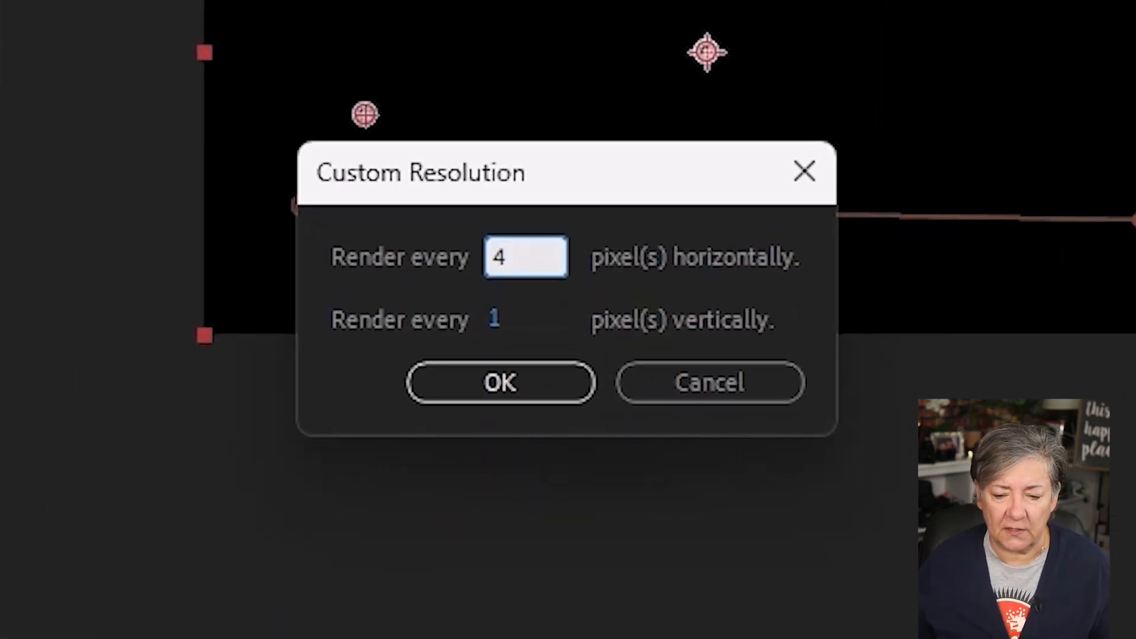
{"action": "left_click", "coordinate": [486, 383]}
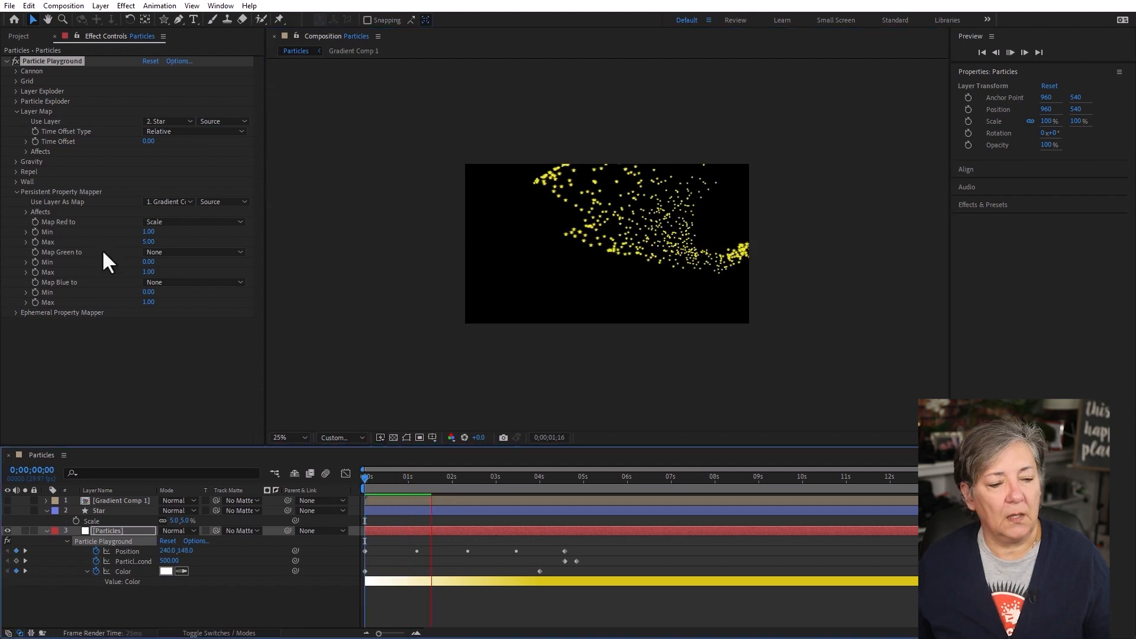
{"action": "key", "text": "space"}
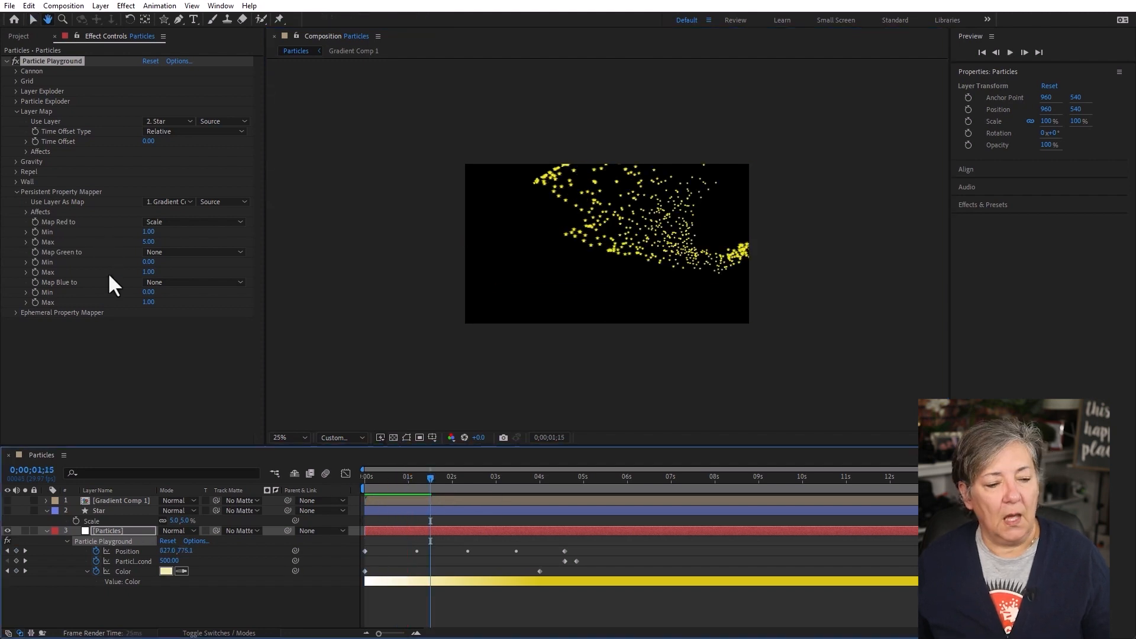
Map Green to Opacity with a Min of 0.5, and scrub the timeline to 0;00;05;23.
{"action": "left_click", "coordinate": [190, 252]}
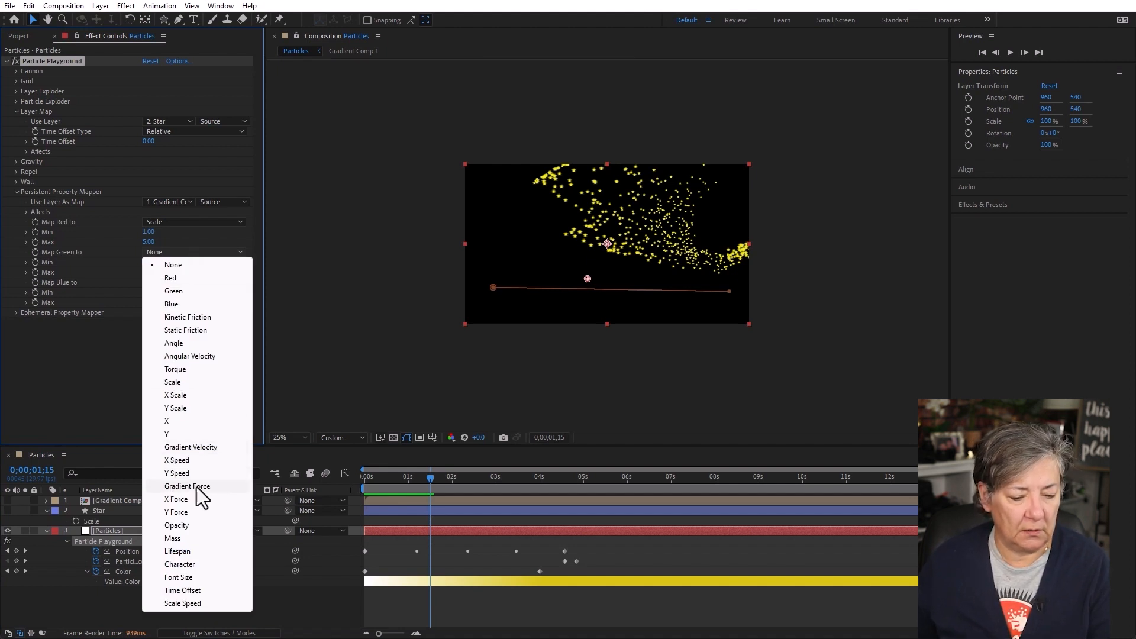
{"action": "left_click", "coordinate": [205, 525]}
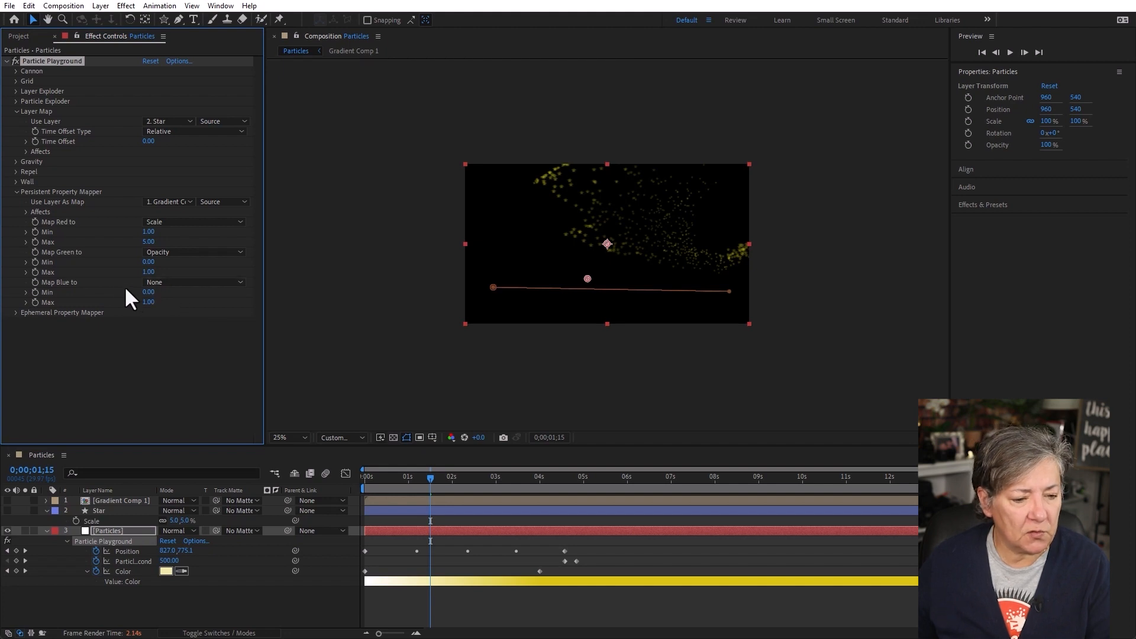
{"action": "left_click", "coordinate": [148, 262]}
{"action": "type", "text": "5"}
{"action": "left_click", "coordinate": [165, 378]}
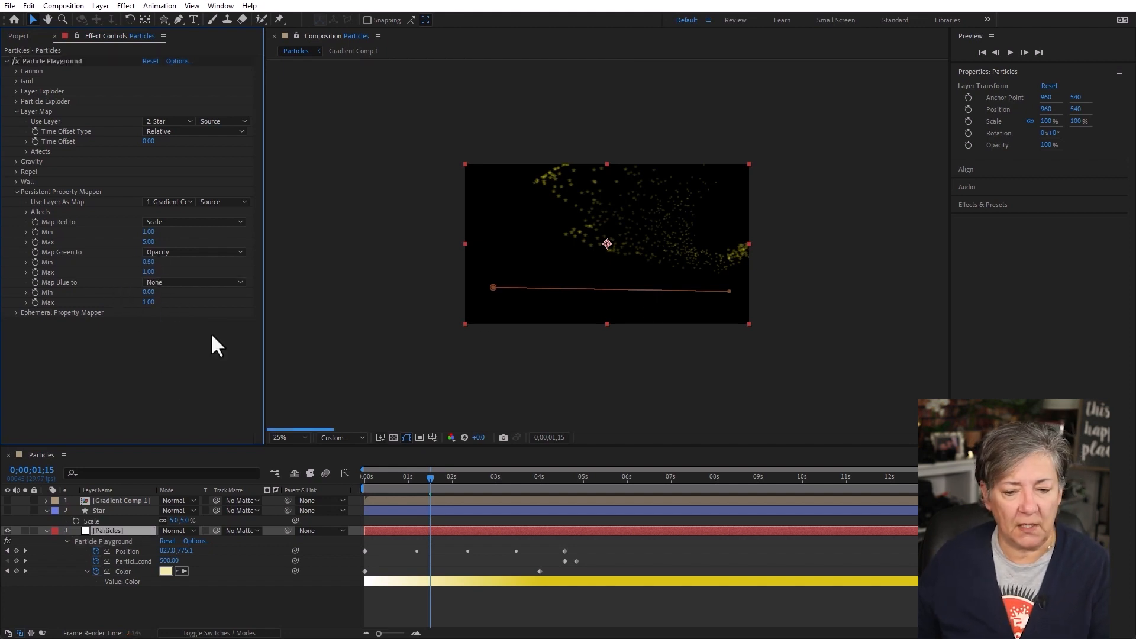
{"action": "left_click_drag", "start_coordinate": [420, 481], "coordinate": [616, 497]}
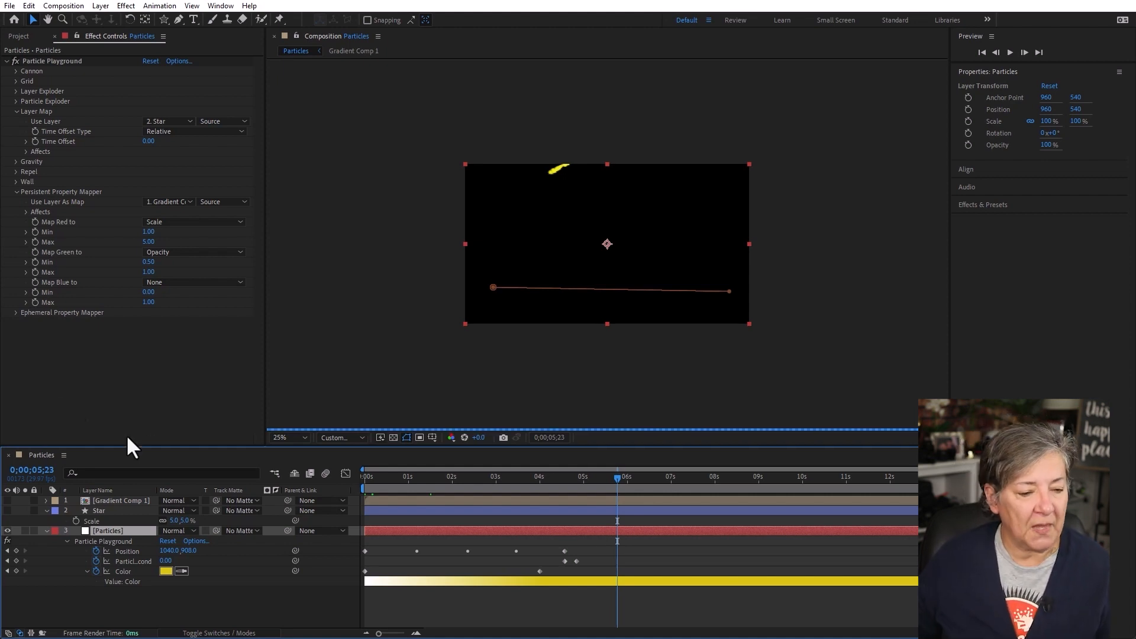
Map Blue to Mass with Min 1 and Max 5, and preview the animation from the start.
{"action": "left_click", "coordinate": [186, 281]}
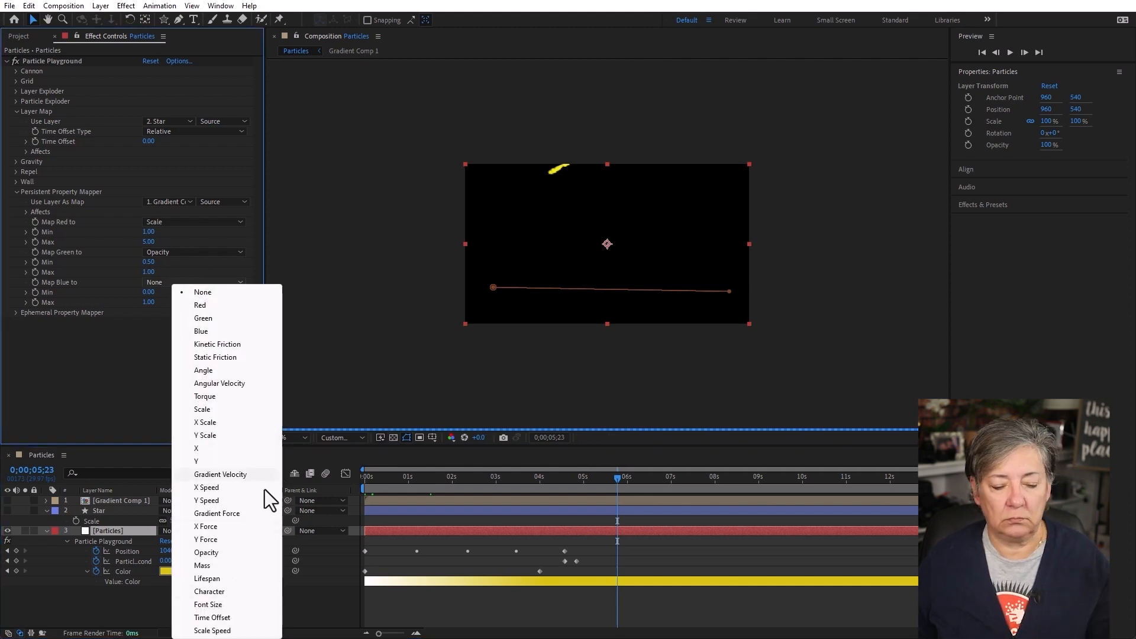
{"action": "left_click", "coordinate": [231, 565]}
{"action": "left_click", "coordinate": [147, 291]}
{"action": "type", "text": "1"}
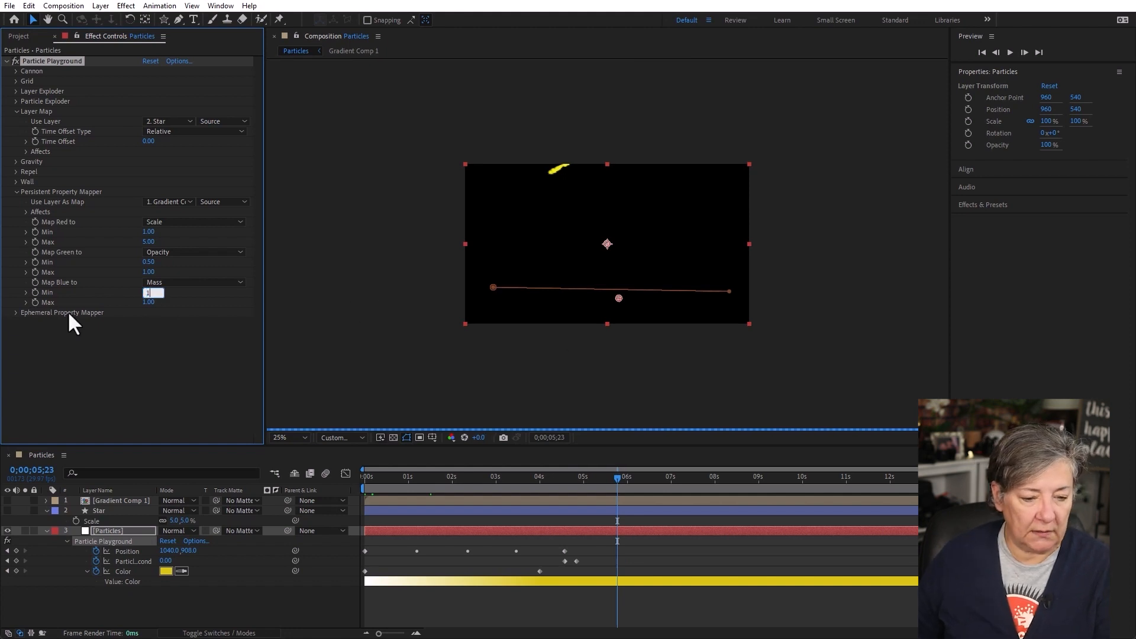
{"action": "key", "text": "Tab"}
{"action": "type", "text": "5"}
{"action": "key", "text": "Return"}
{"action": "left_click_drag", "start_coordinate": [463, 476], "coordinate": [187, 500]}
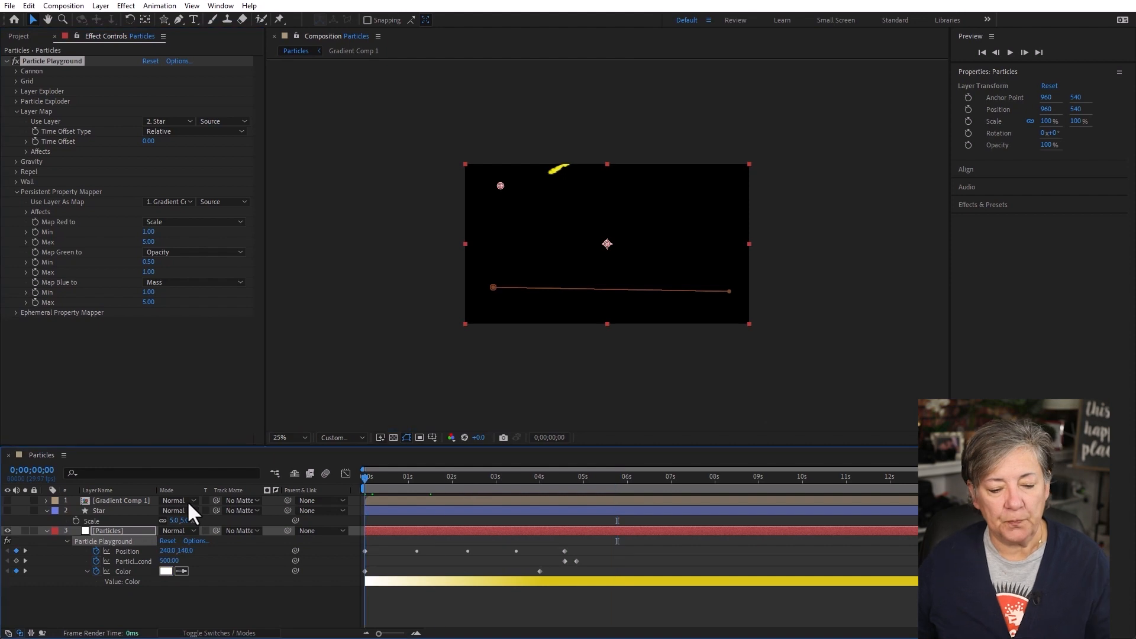
{"action": "key", "text": "space"}
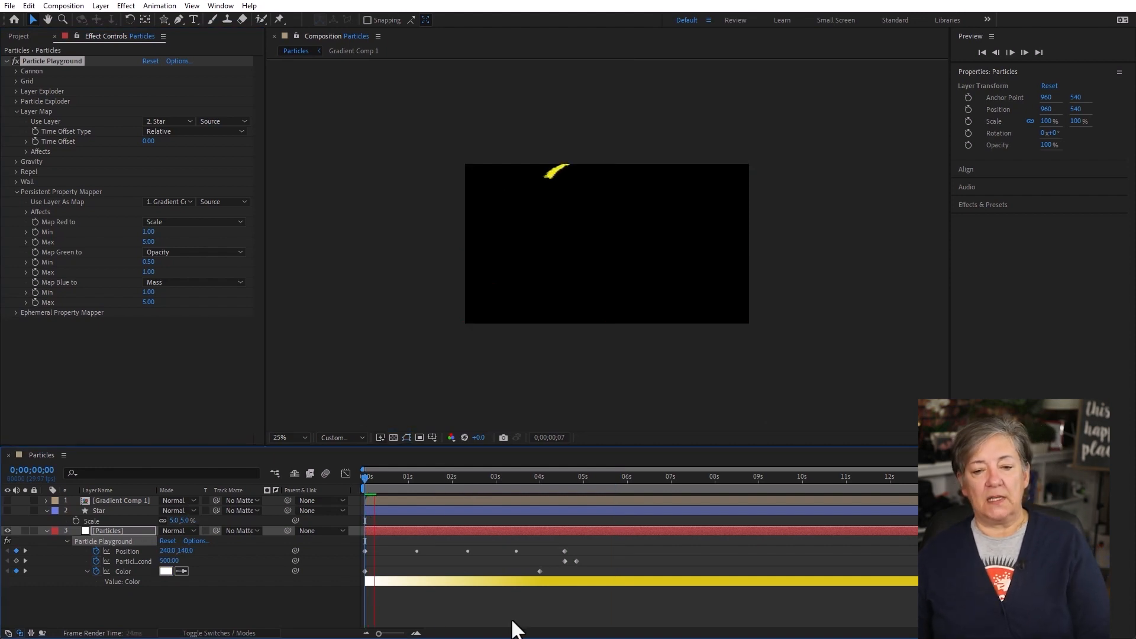